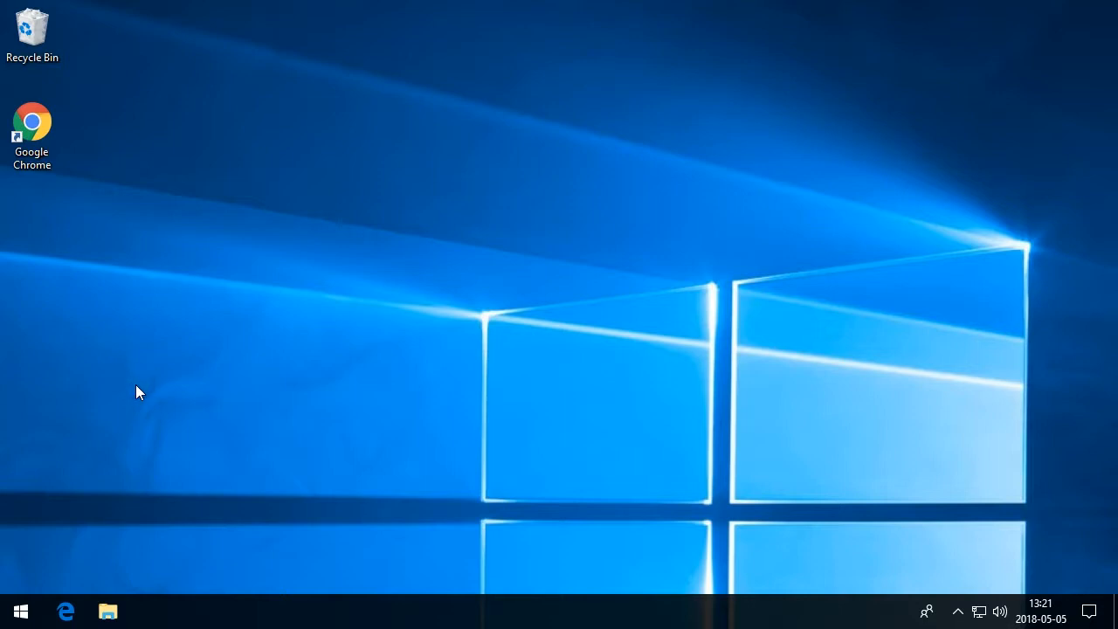
Open Google Chrome and search for mysql community server
double_click(37, 164)
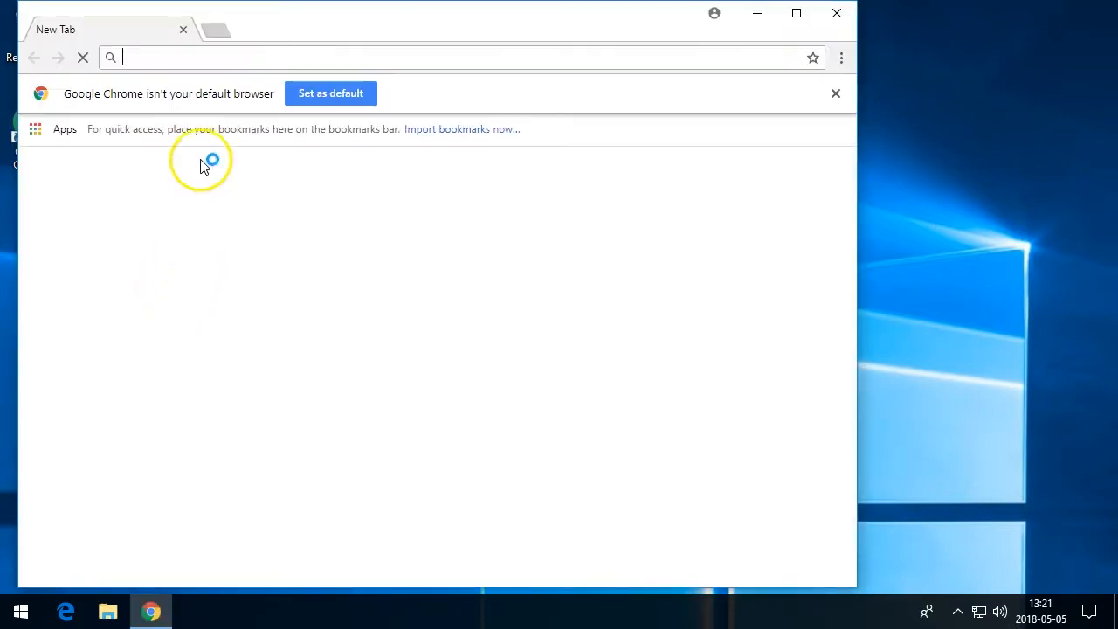
type("mysql community server")
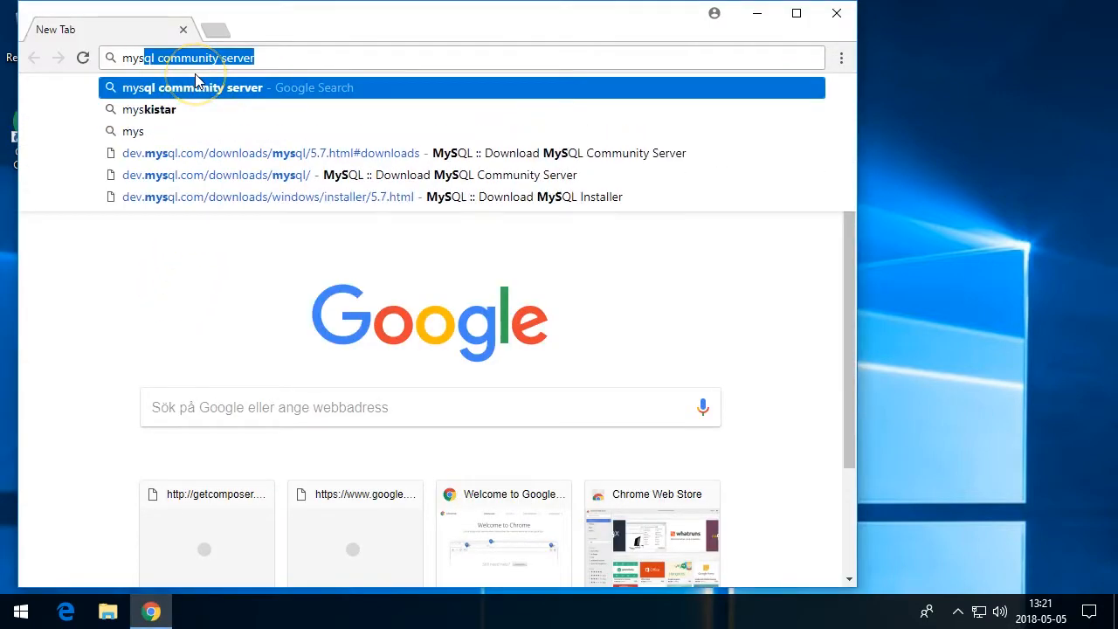
key("Return")
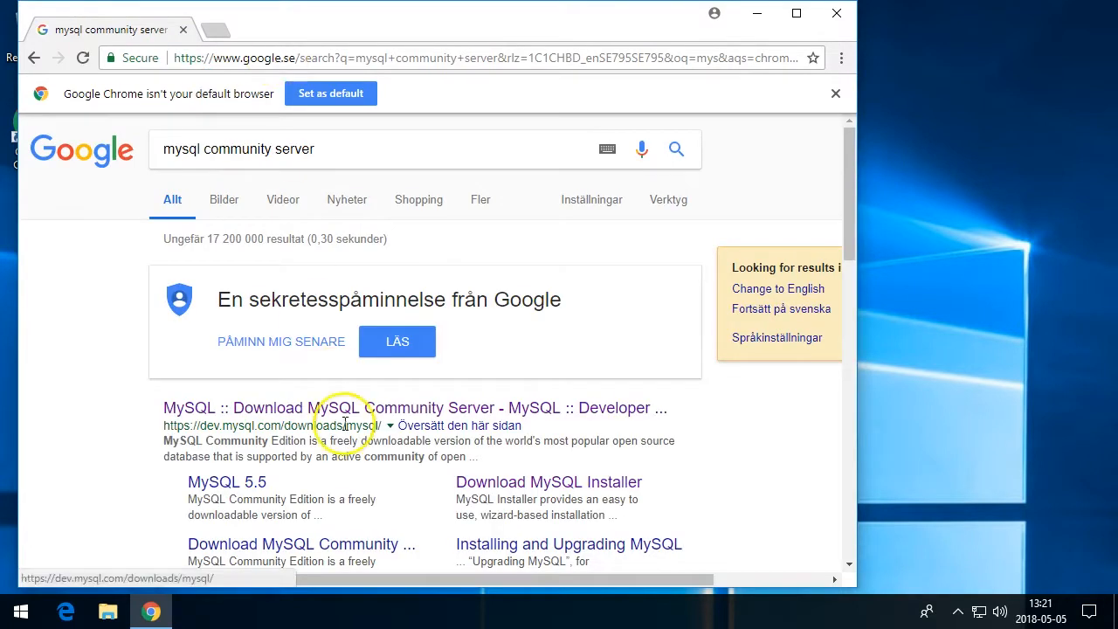
Open the MySQL Community Server download page from the results and maximize the browser window
left_click(351, 405)
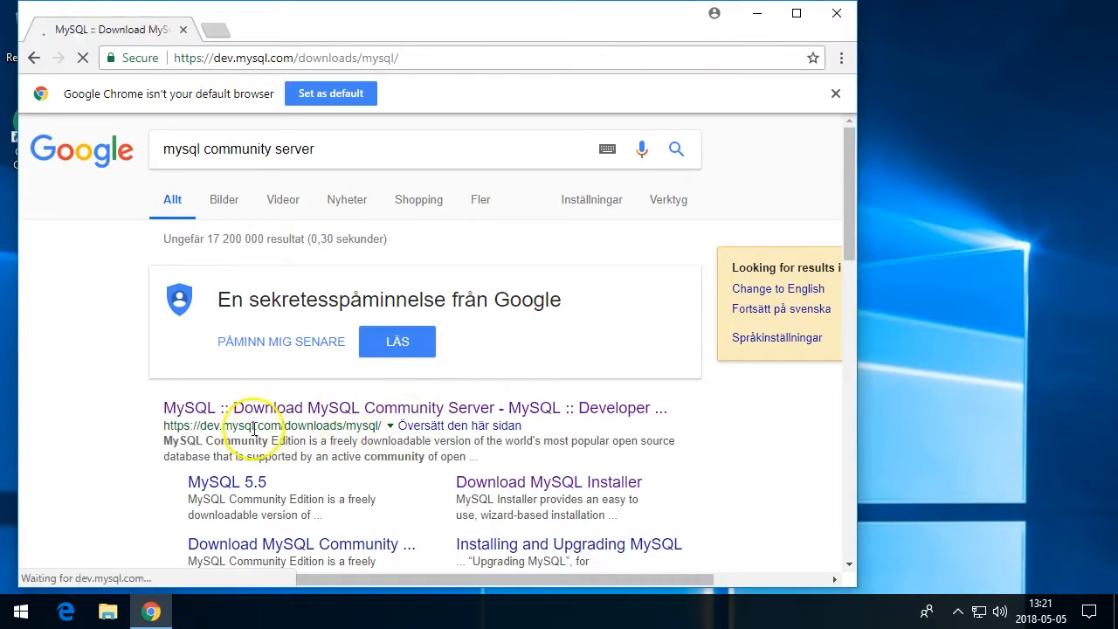
left_click(797, 21)
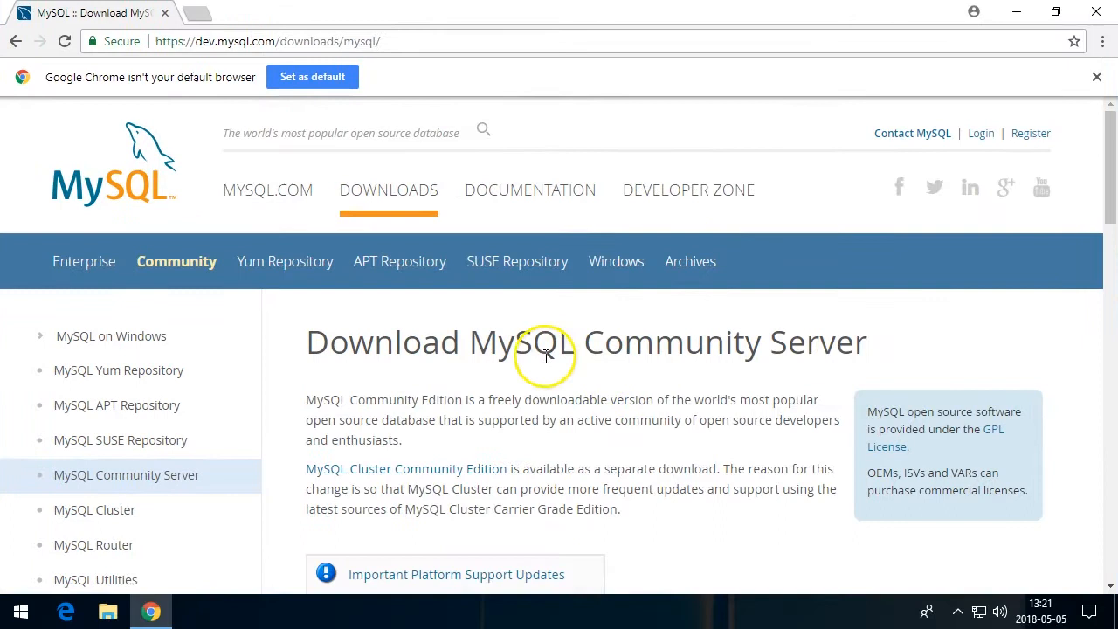
Open the downloads for the previous GA version MySQL Community Server 5.7
scroll(520, 427, "down", 3)
scroll(527, 428, "down", 1)
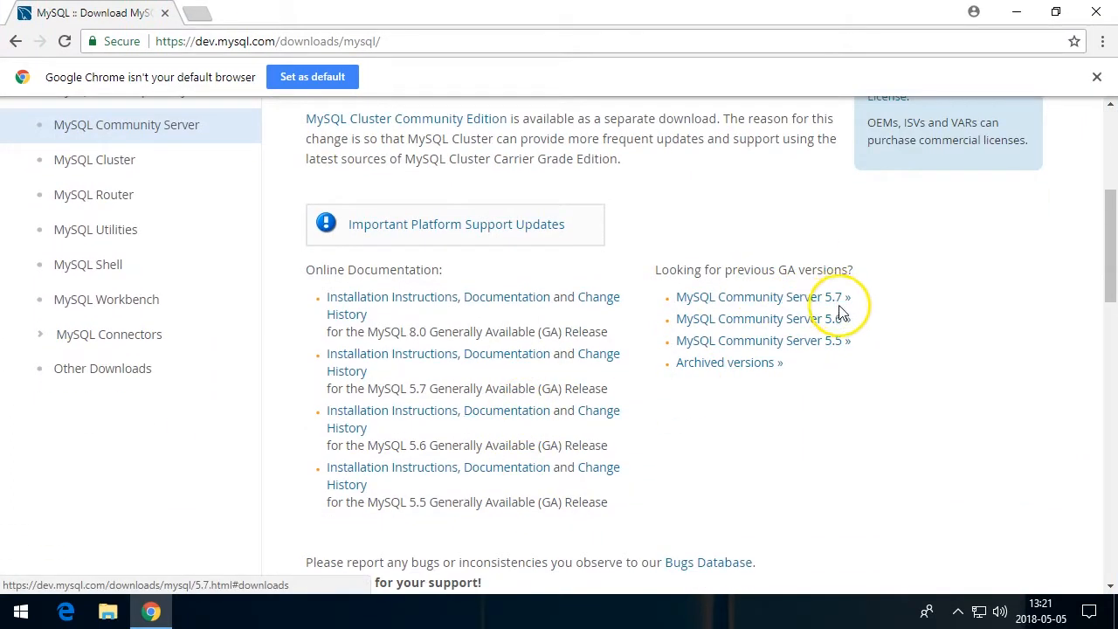
left_click(813, 299)
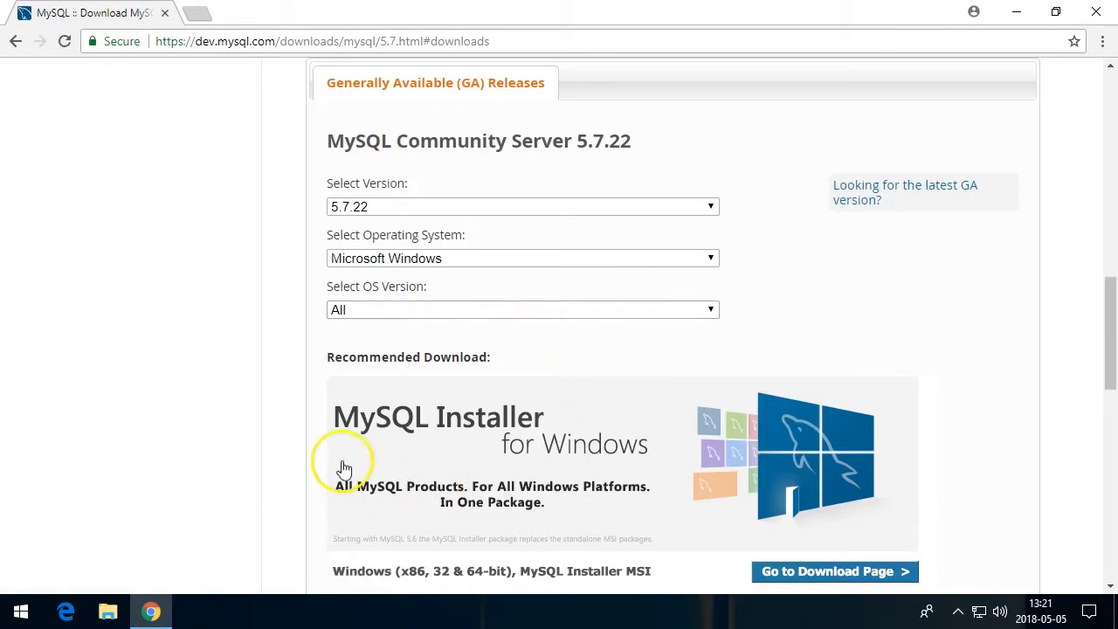
Go to the download page for the Windows MySQL Installer MSI
scroll(300, 444, "down", 1)
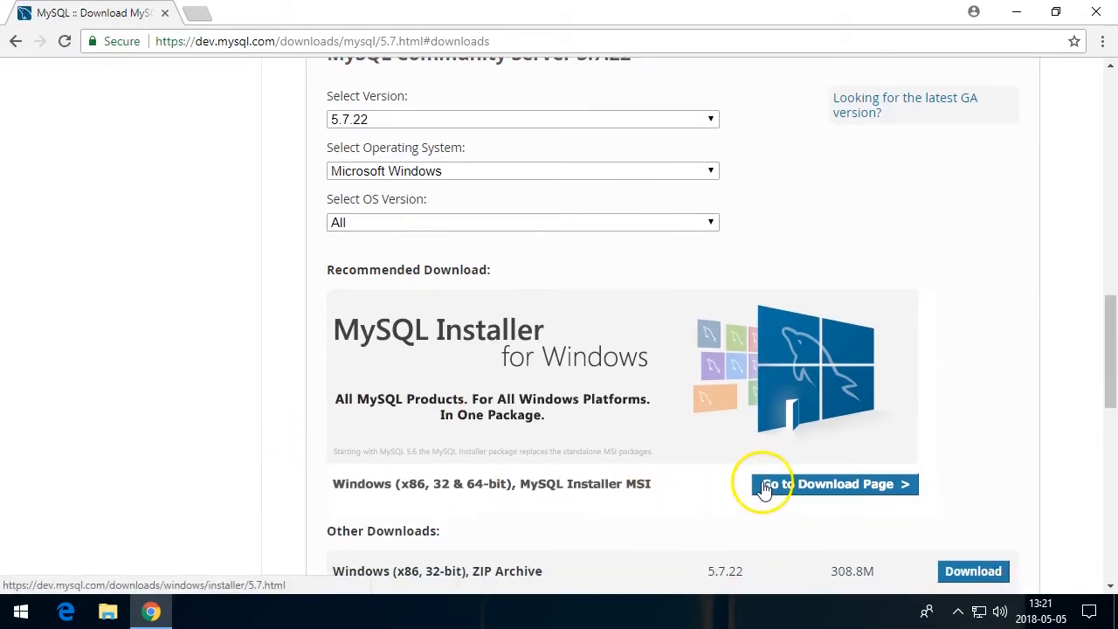
left_click(769, 485)
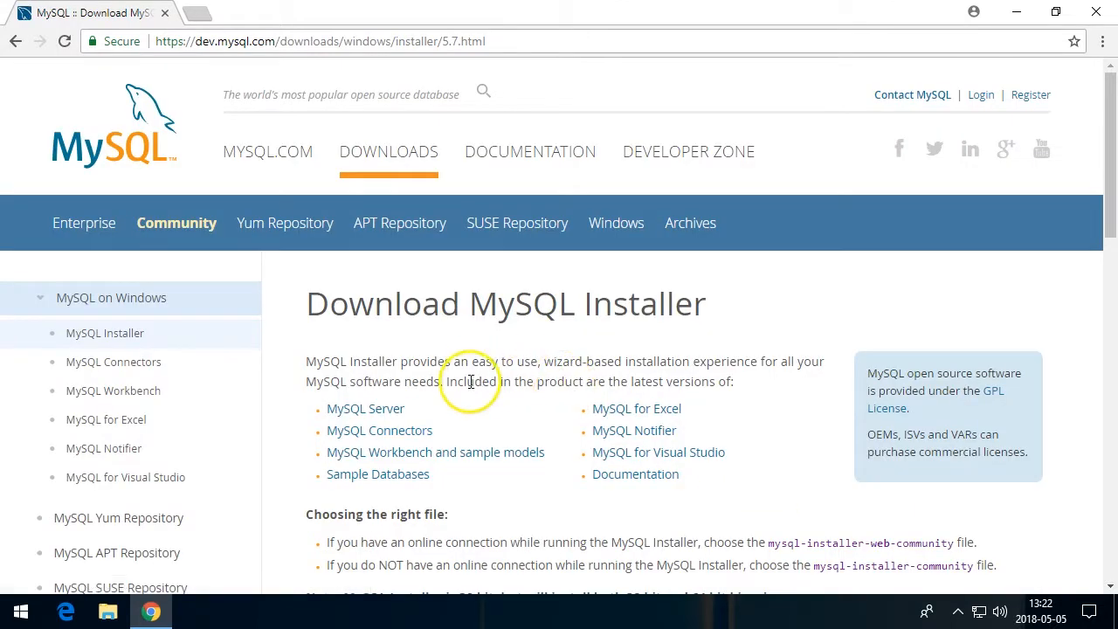
Start downloading the full 354.6M mysql-installer-community-5.7.22.1.msi without logging in
scroll(437, 336, "down", 4)
scroll(436, 337, "down", 2)
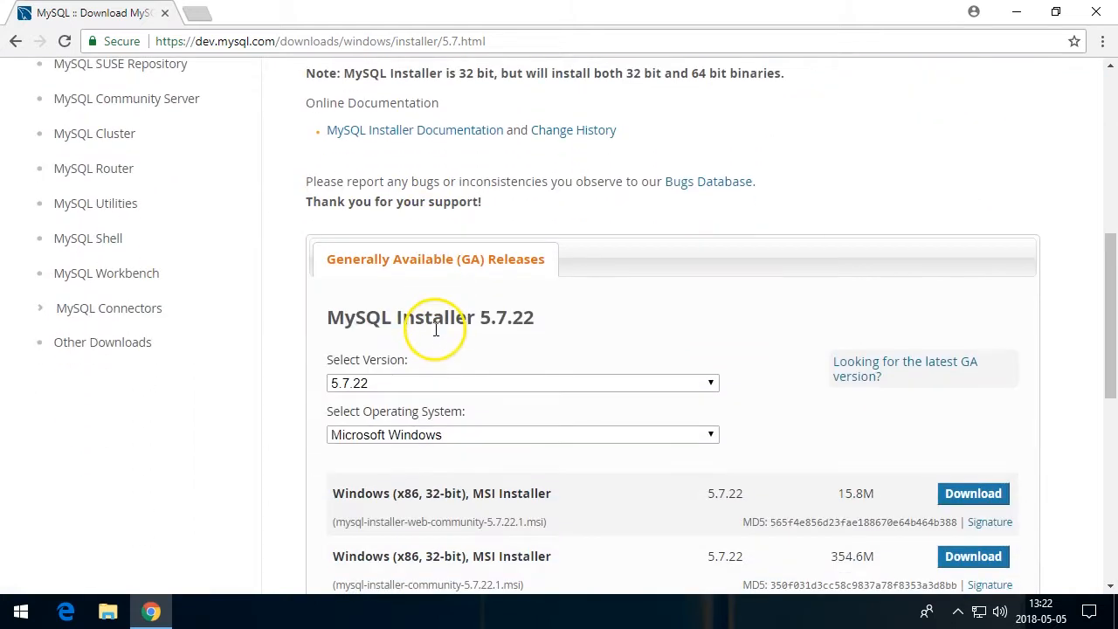
scroll(446, 317, "down", 5)
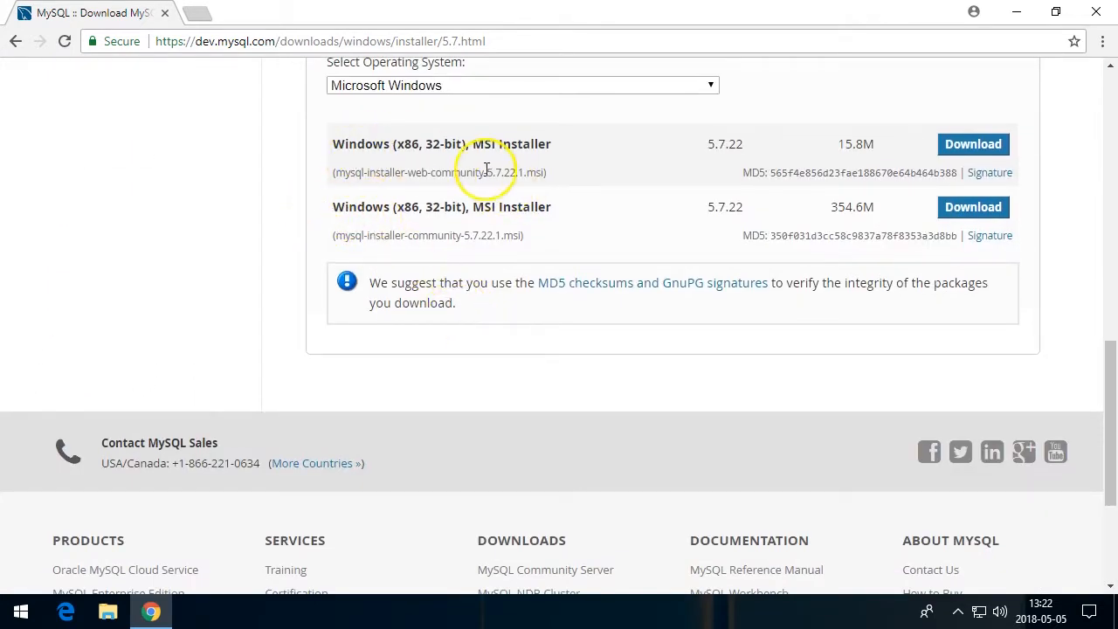
scroll(536, 267, "up", 3)
scroll(541, 275, "down", 2)
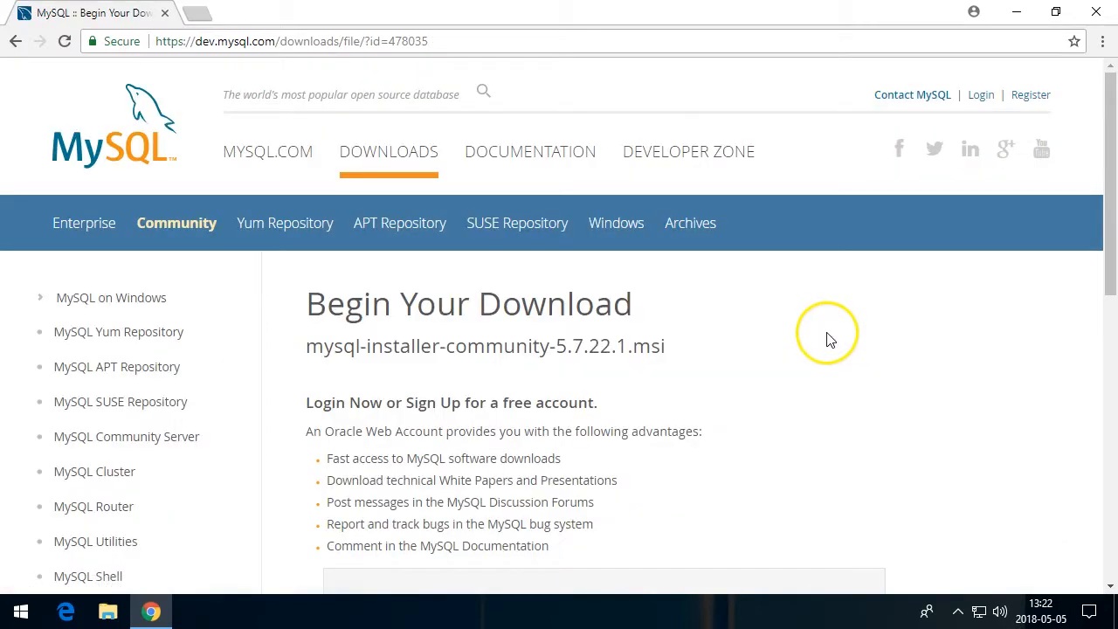
scroll(655, 415, "down", 2)
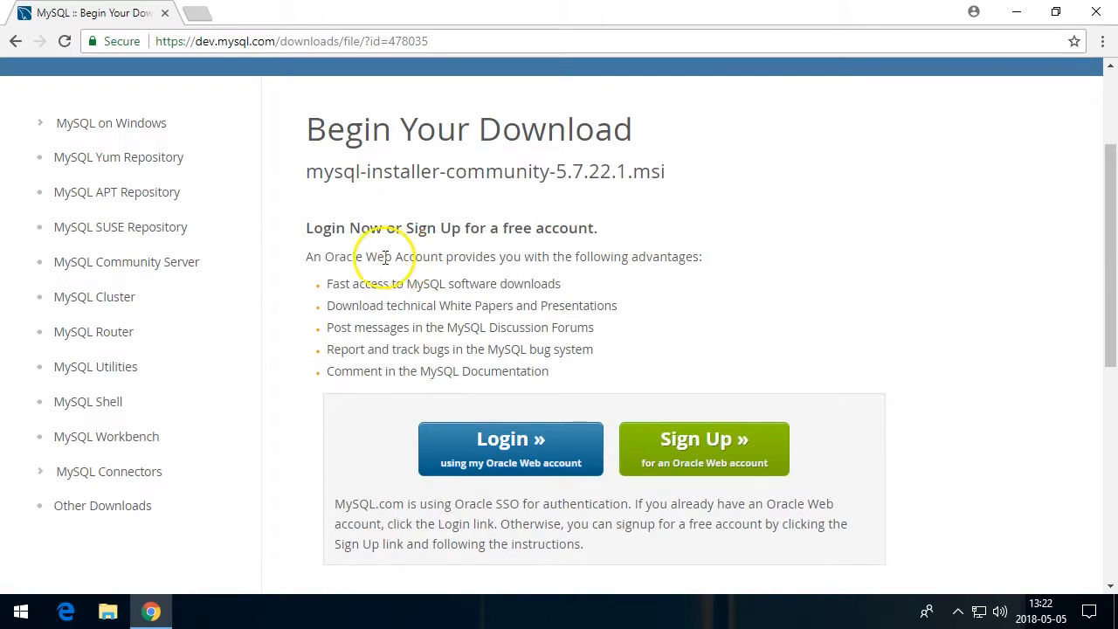
scroll(312, 428, "down", 3)
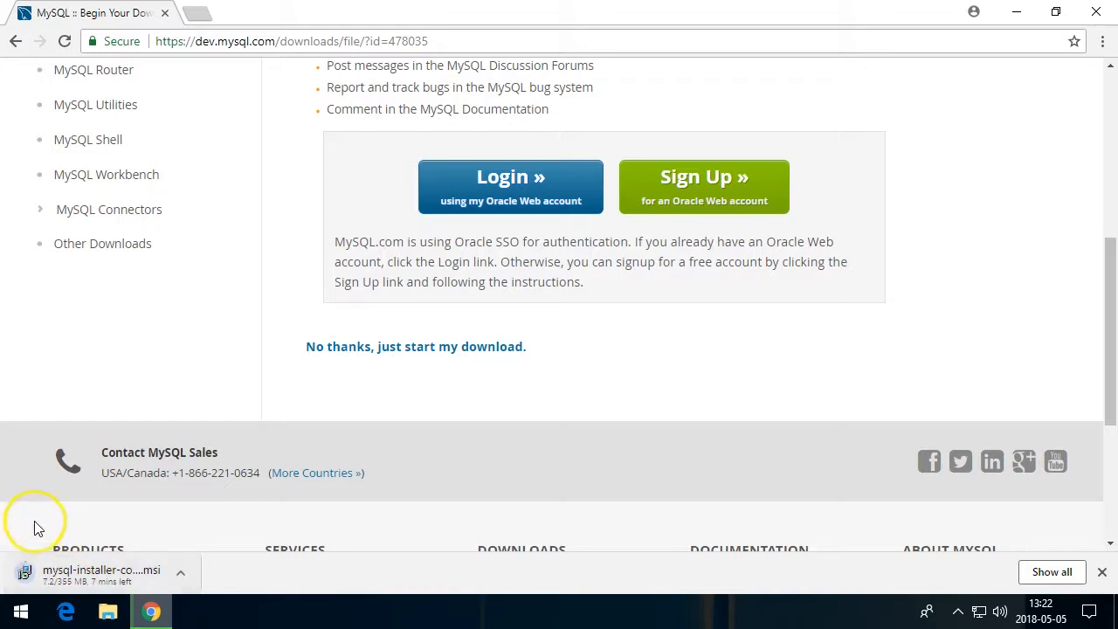
Cancel the running installer download and close the downloads bar
left_click(179, 572)
left_click(192, 546)
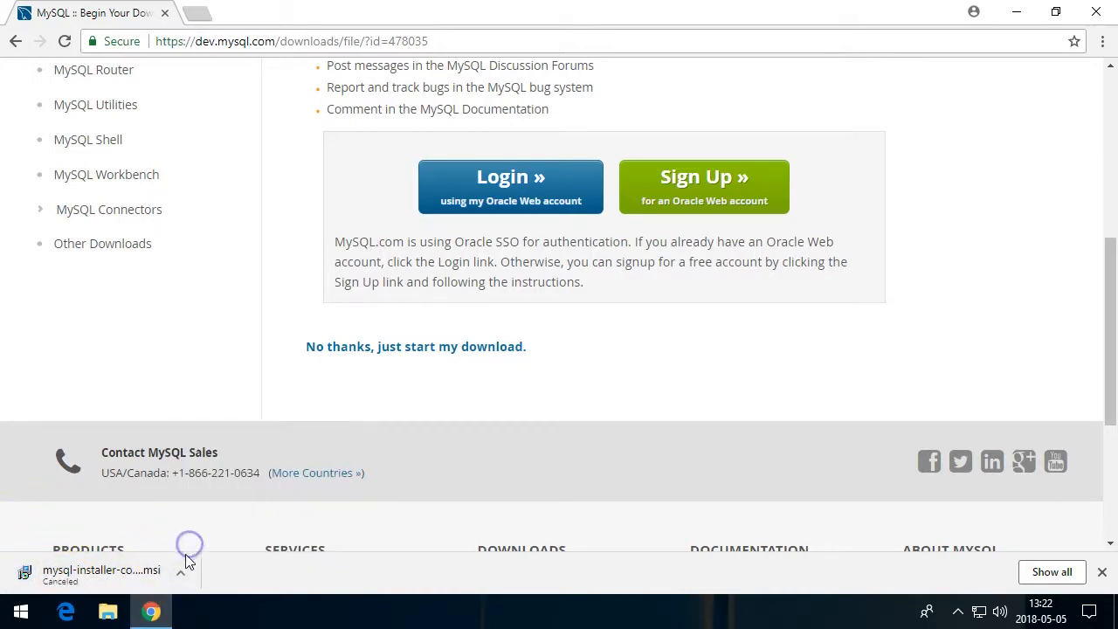
left_click(180, 574)
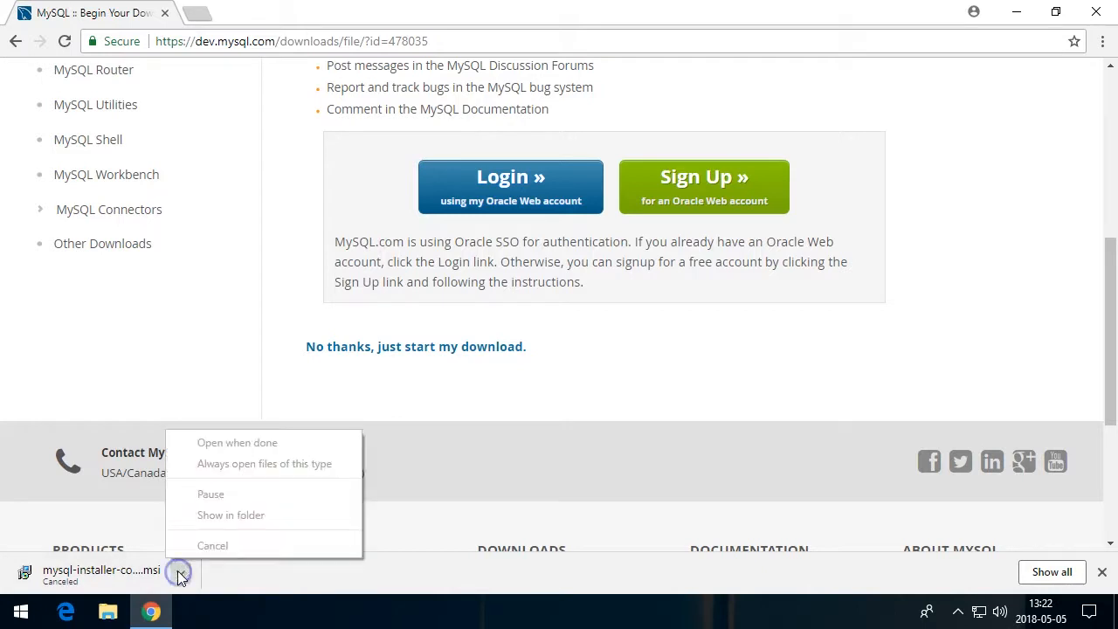
left_click(300, 587)
left_click(1102, 572)
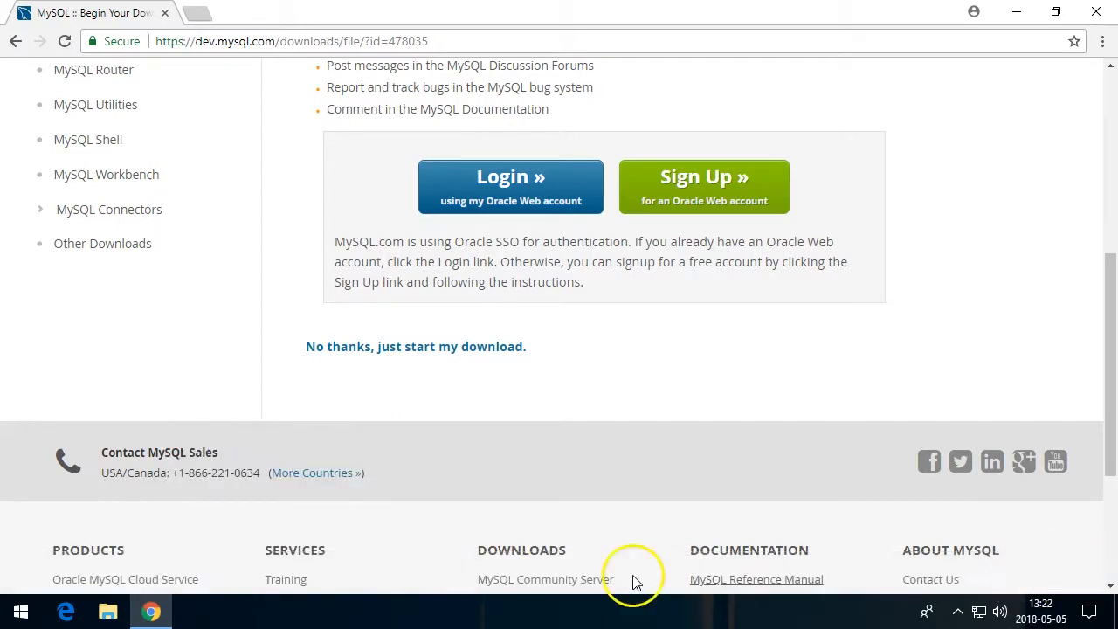
Open the Downloads folder in File Explorer and launch mysql-installer-community-5.7.22.1
left_click(107, 612)
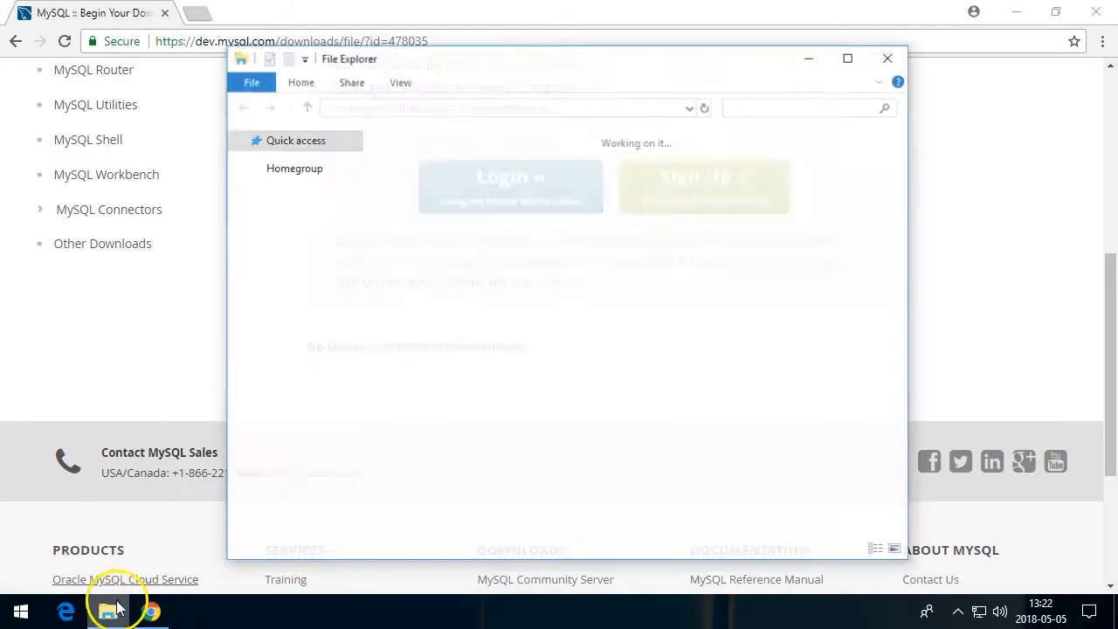
left_click(635, 191)
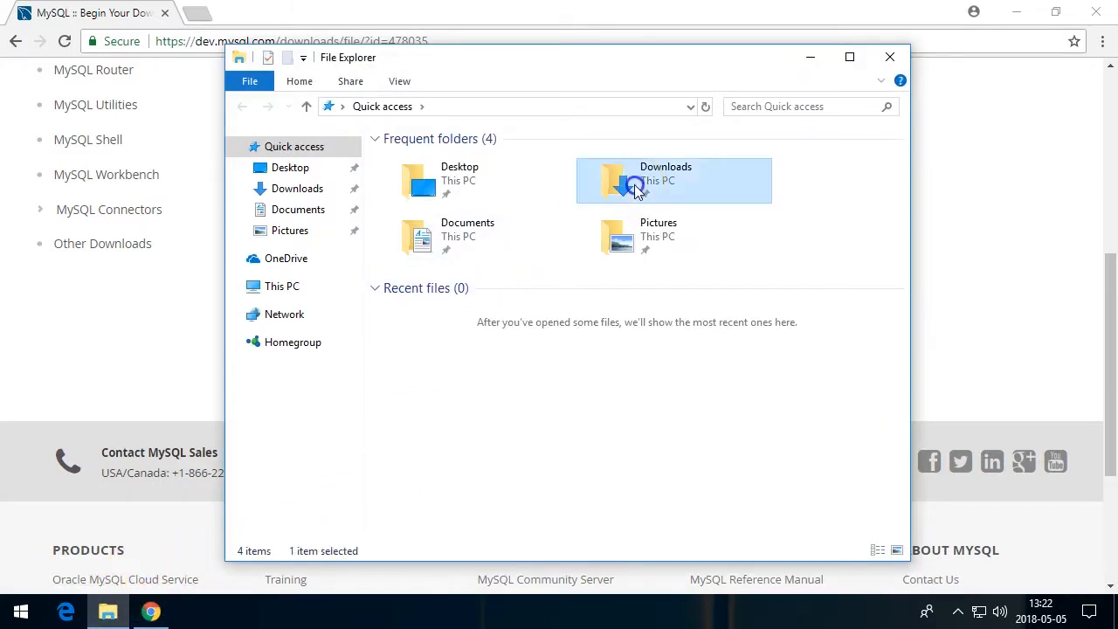
double_click(627, 177)
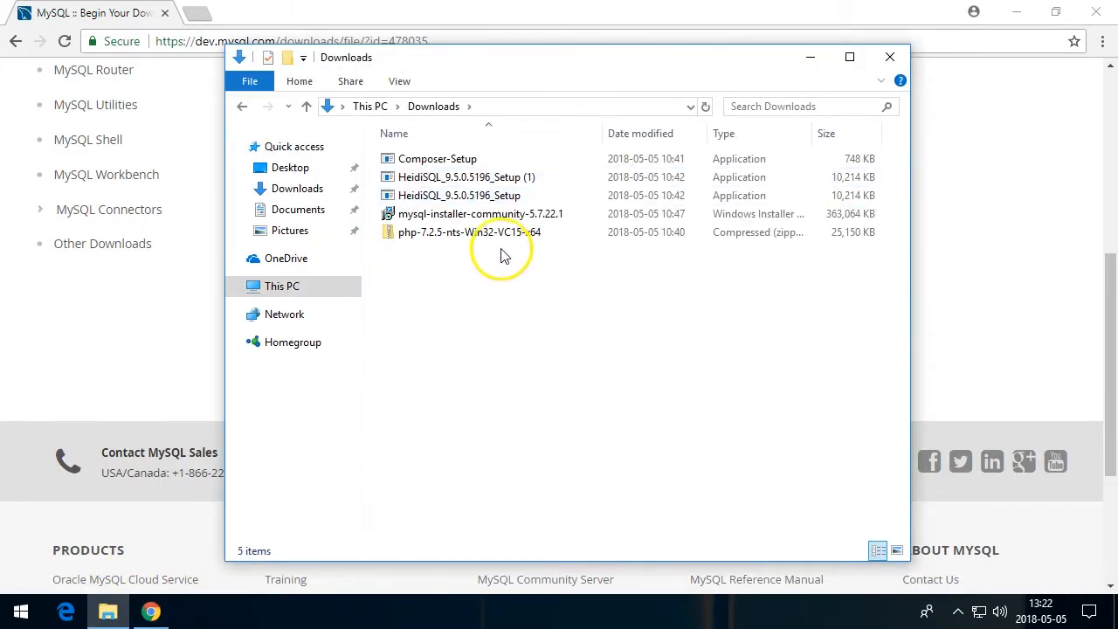
double_click(442, 219)
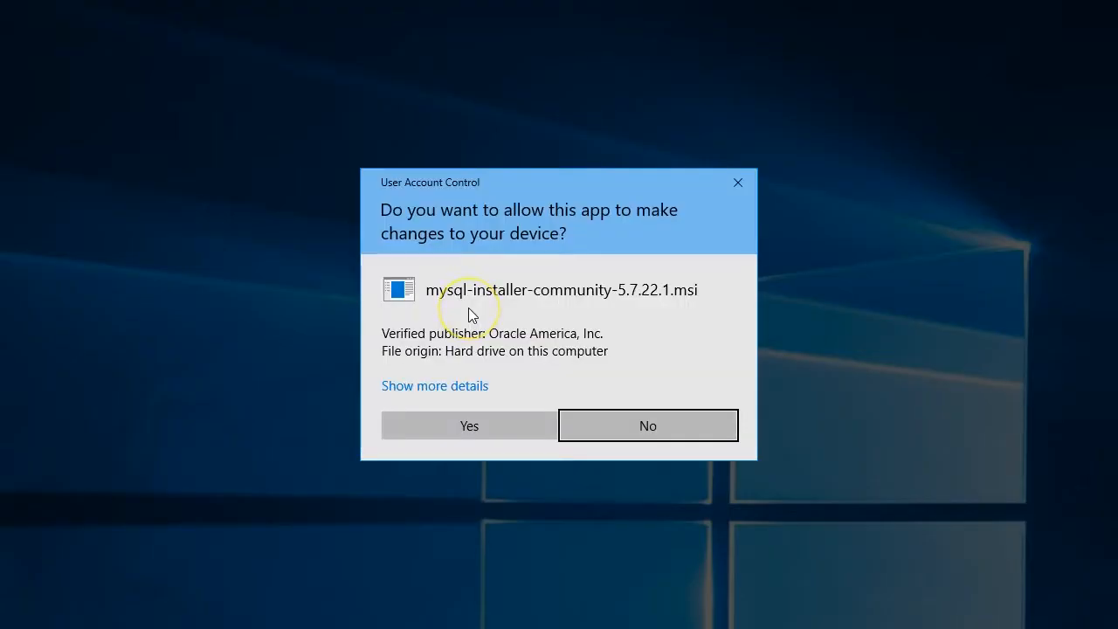
Allow the installer and MySQLInstallerLauncher.exe to make changes to the device
left_click(425, 426)
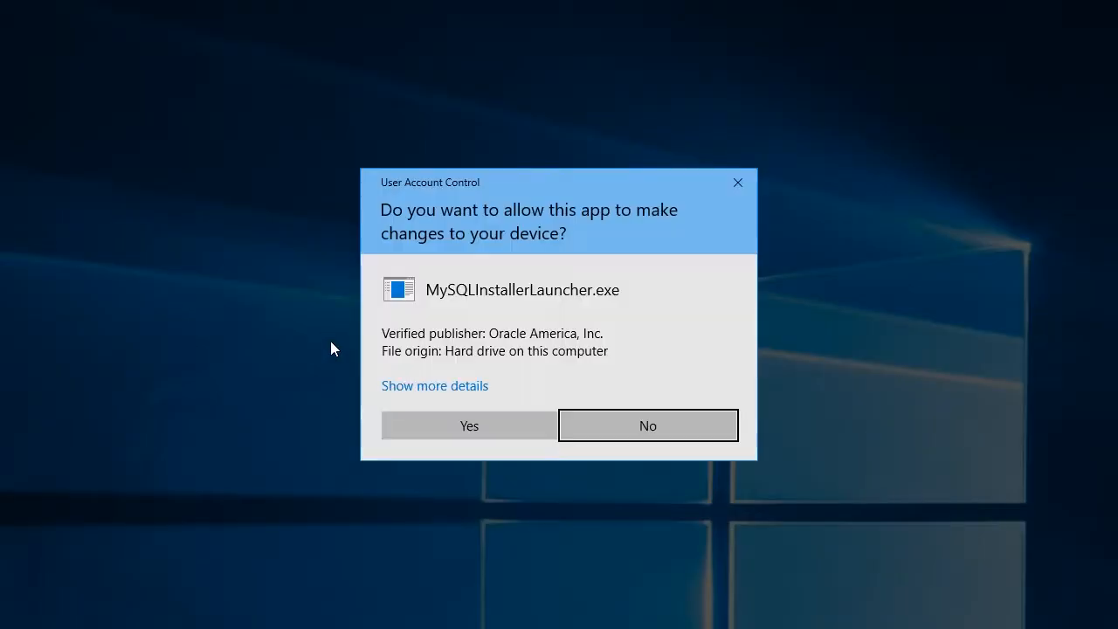
left_click(427, 423)
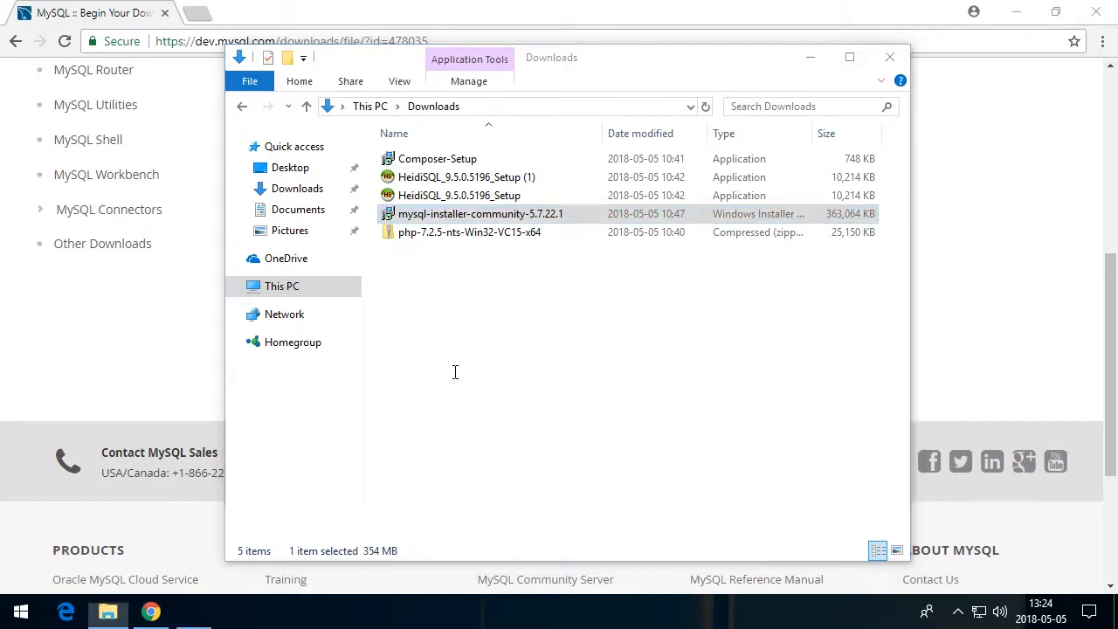
Continue past the license agreement with the license terms accepted
left_click(440, 487)
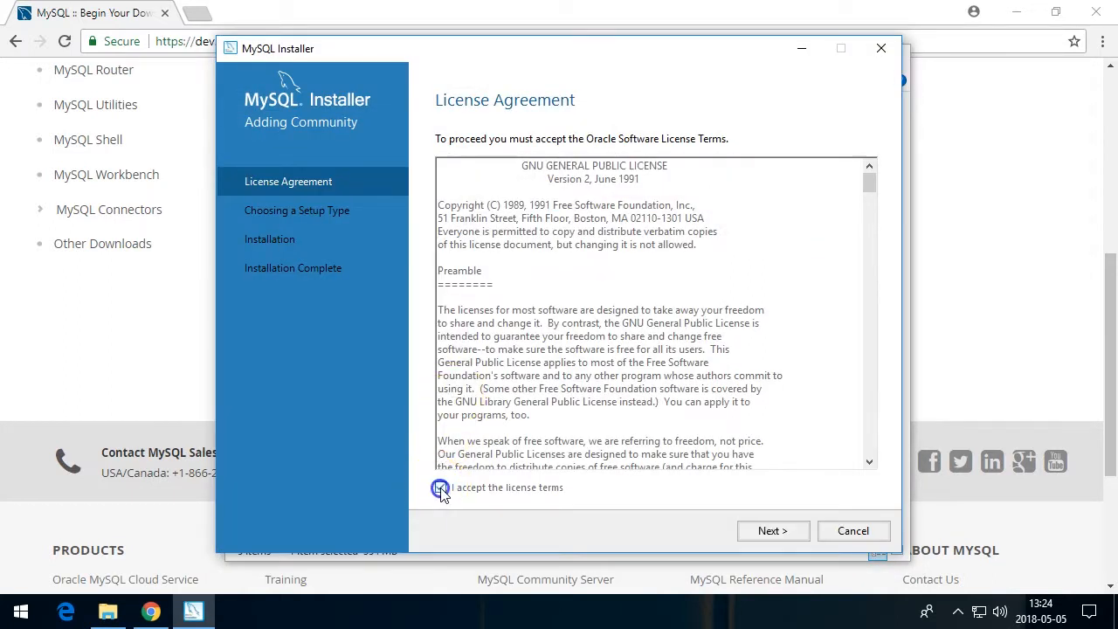
left_click(757, 534)
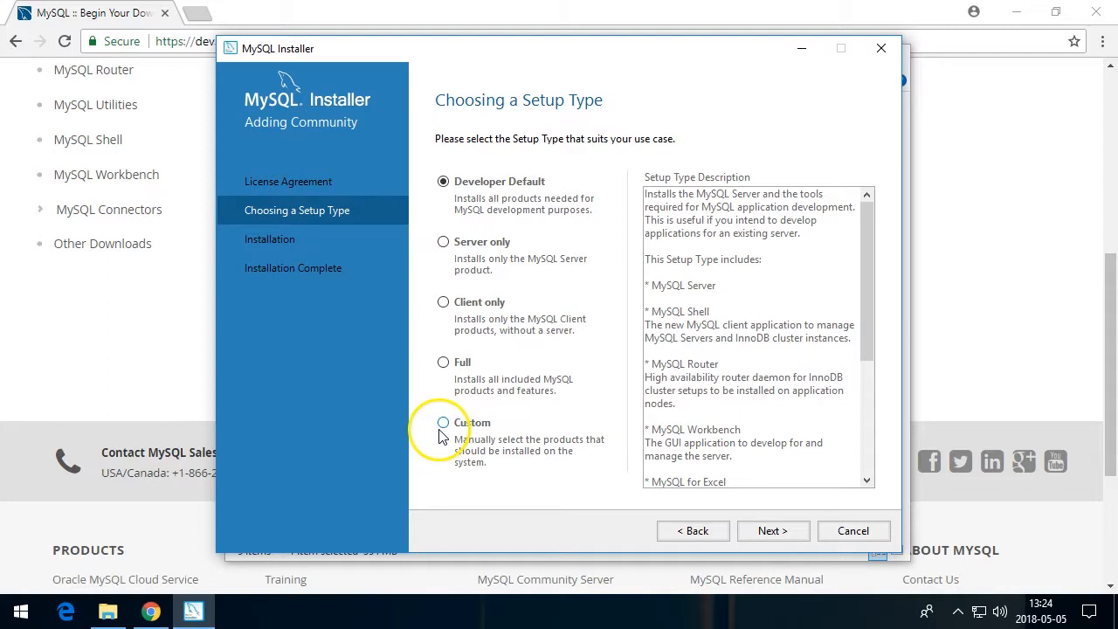
Choose the Custom setup type and continue to product selection
left_click(443, 242)
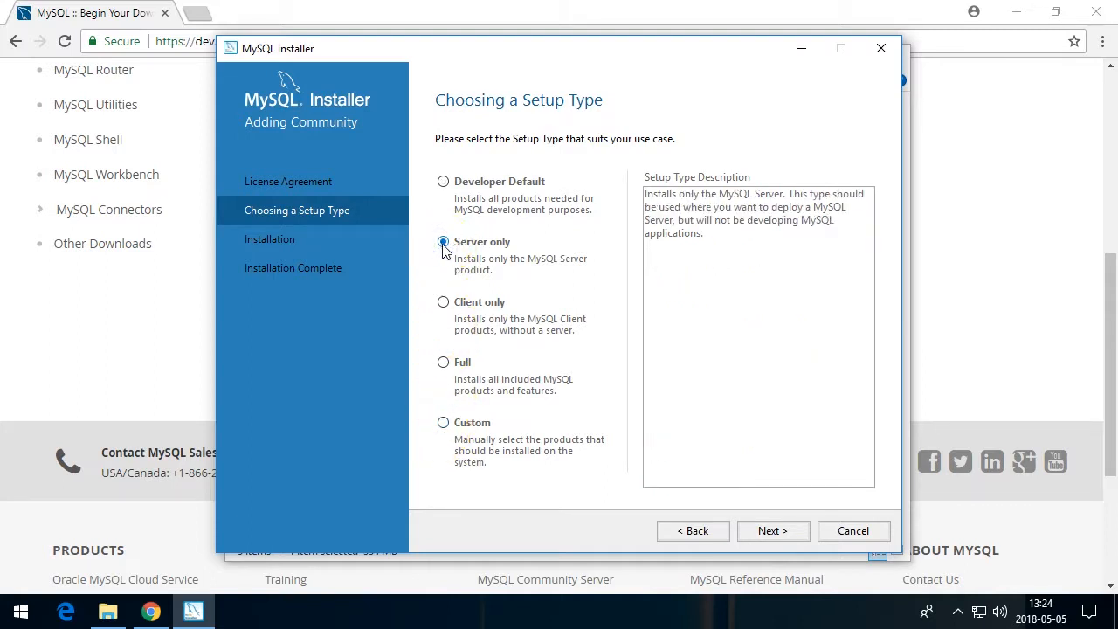
left_click(443, 423)
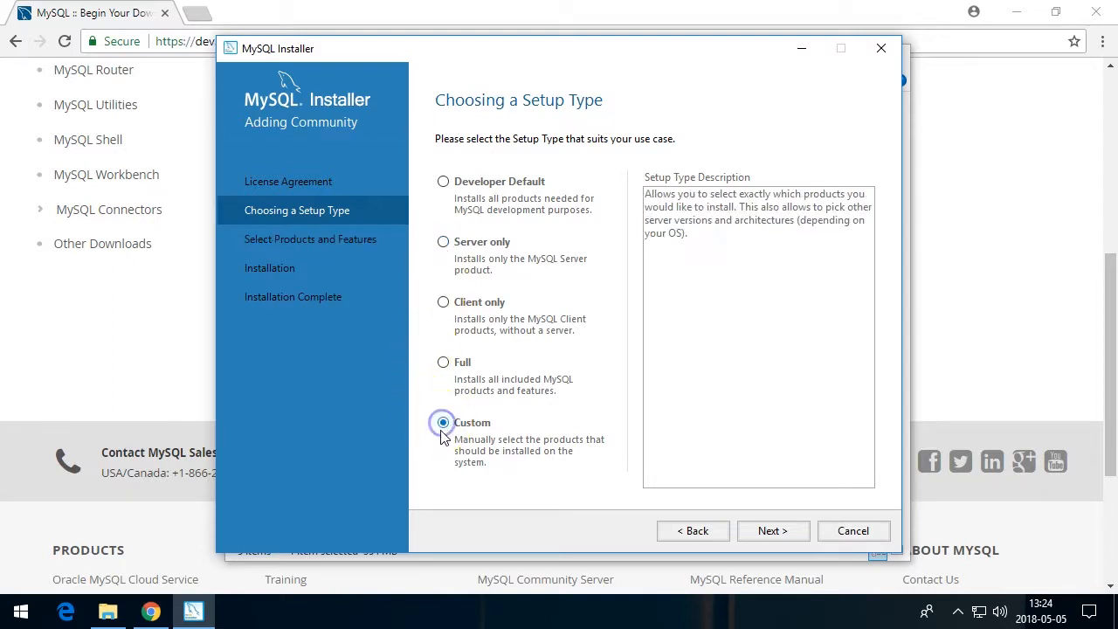
left_click(759, 533)
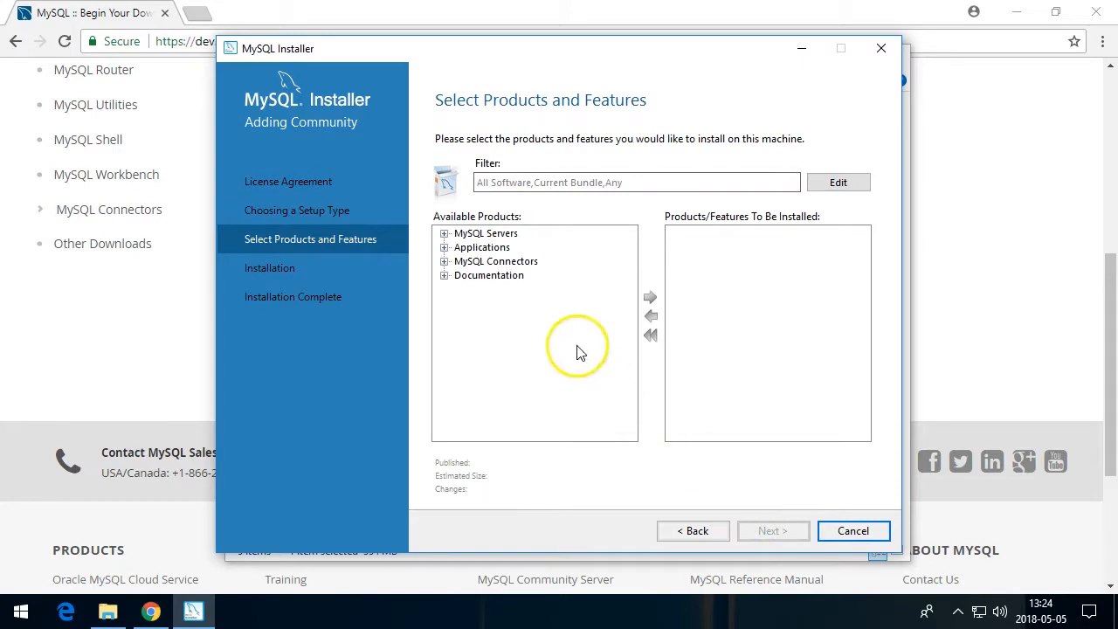
Add MySQL Server 5.7.22 - X64 to the products to be installed
left_click(445, 235)
left_click(461, 247)
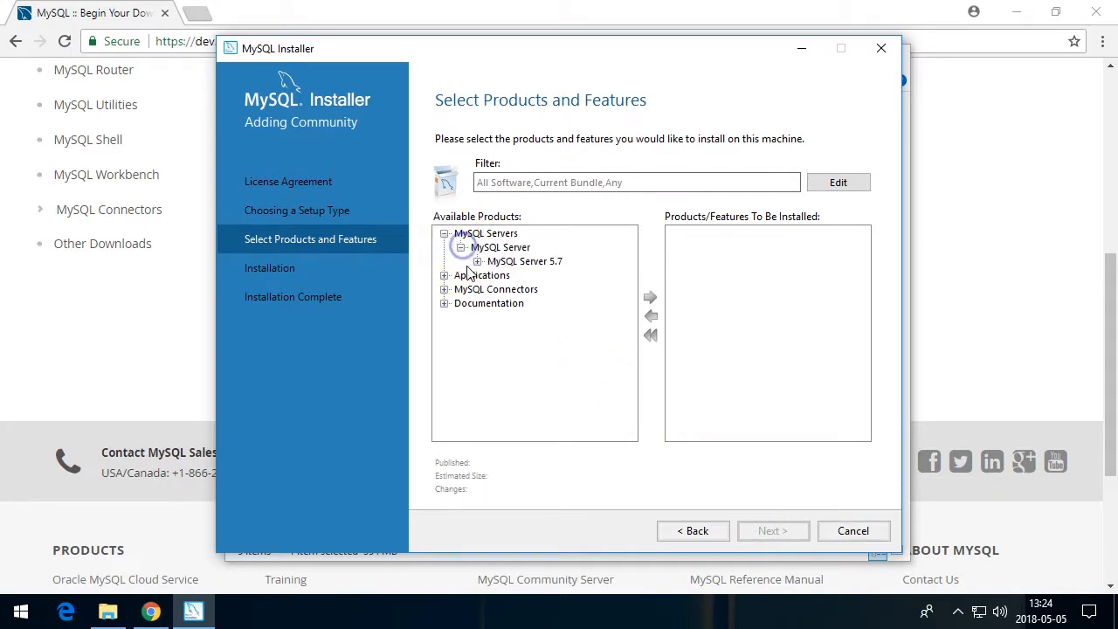
left_click(477, 262)
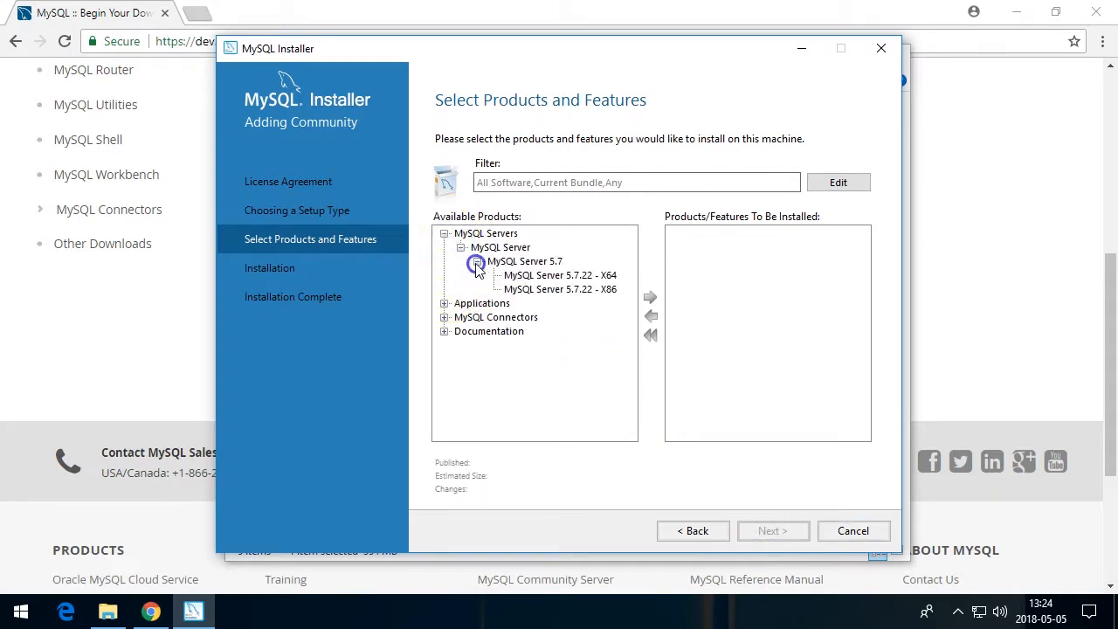
left_click(550, 276)
left_click(651, 297)
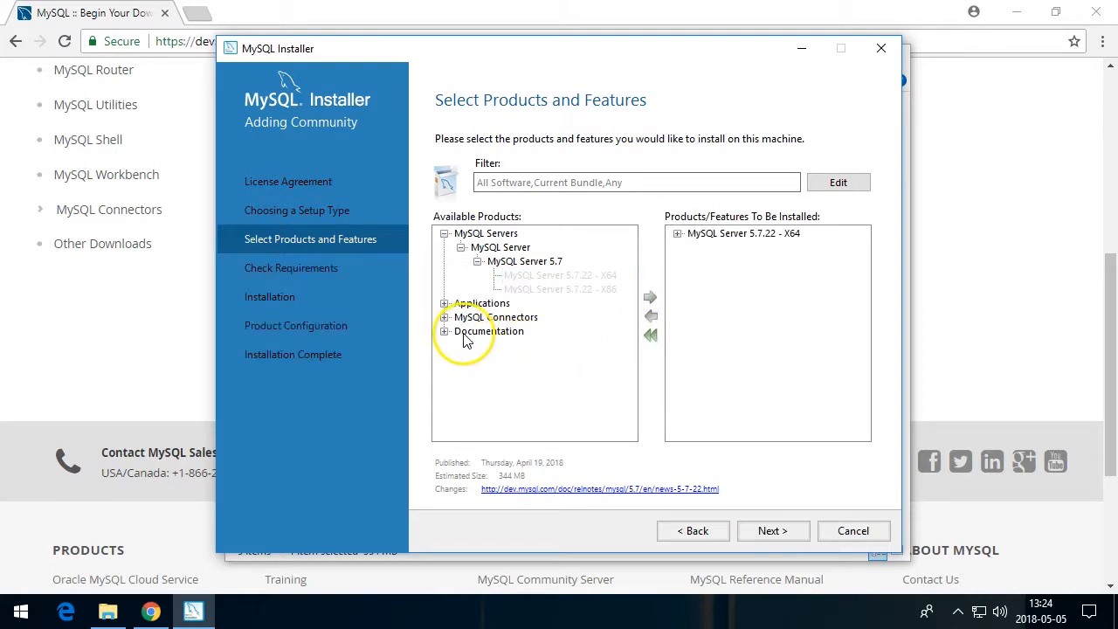
Add MySQL Shell 8.0.11 - X64 to the products to be installed and continue
left_click(445, 304)
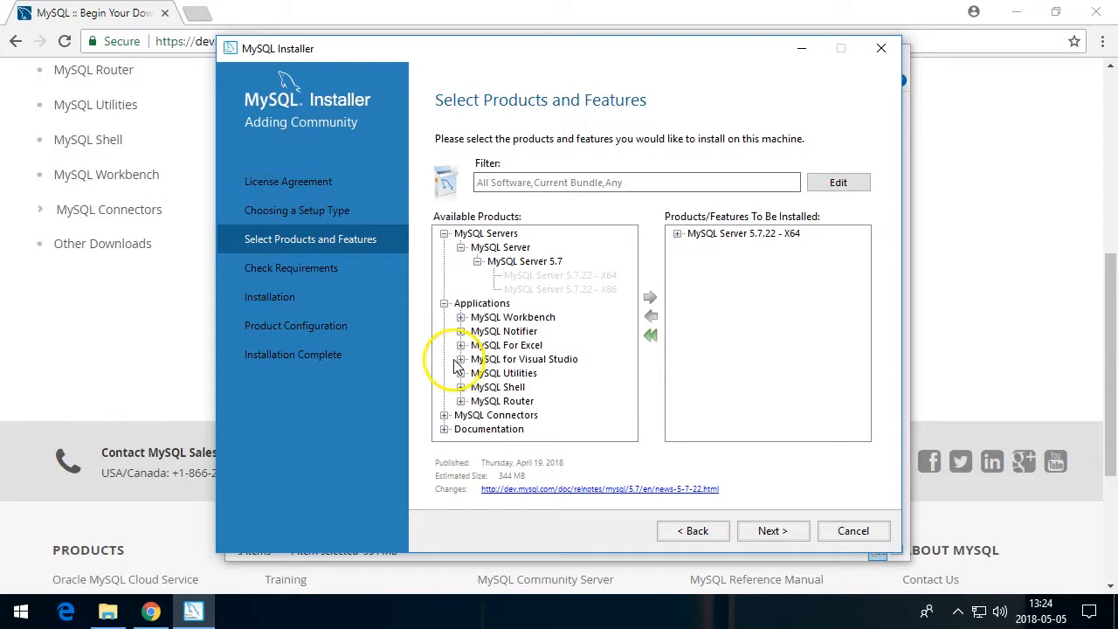
left_click(461, 387)
left_click(478, 401)
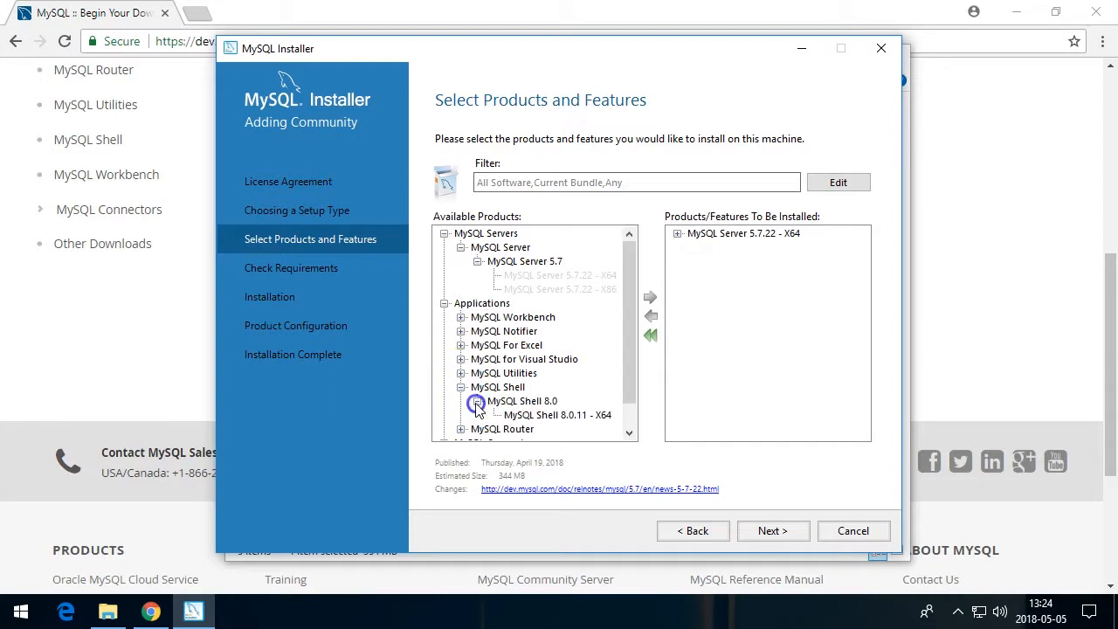
left_click(541, 415)
left_click(650, 297)
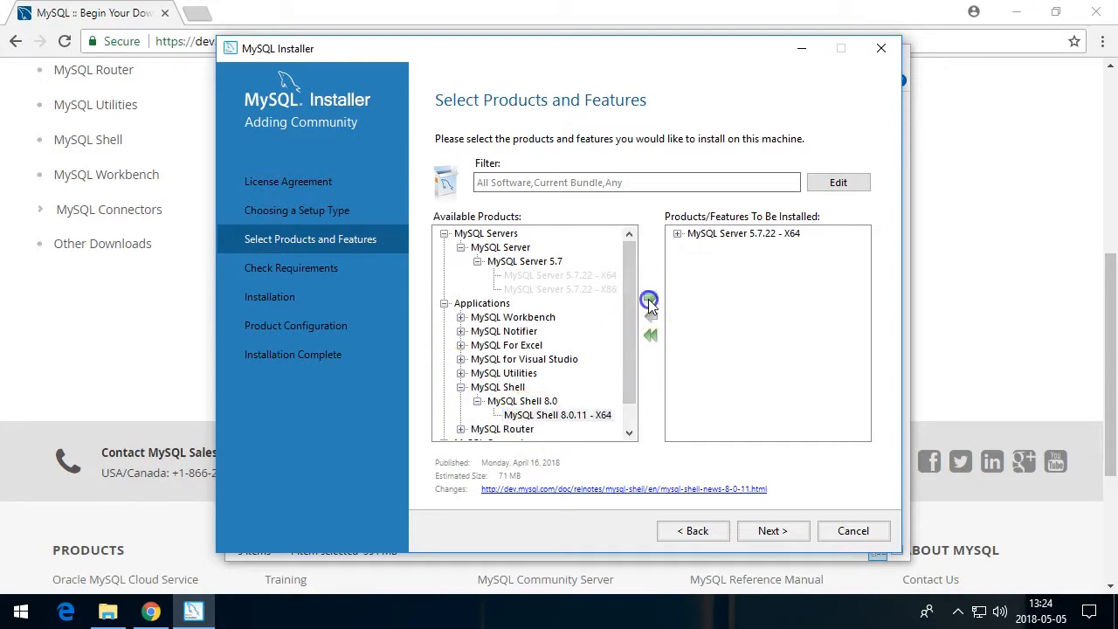
left_click(762, 539)
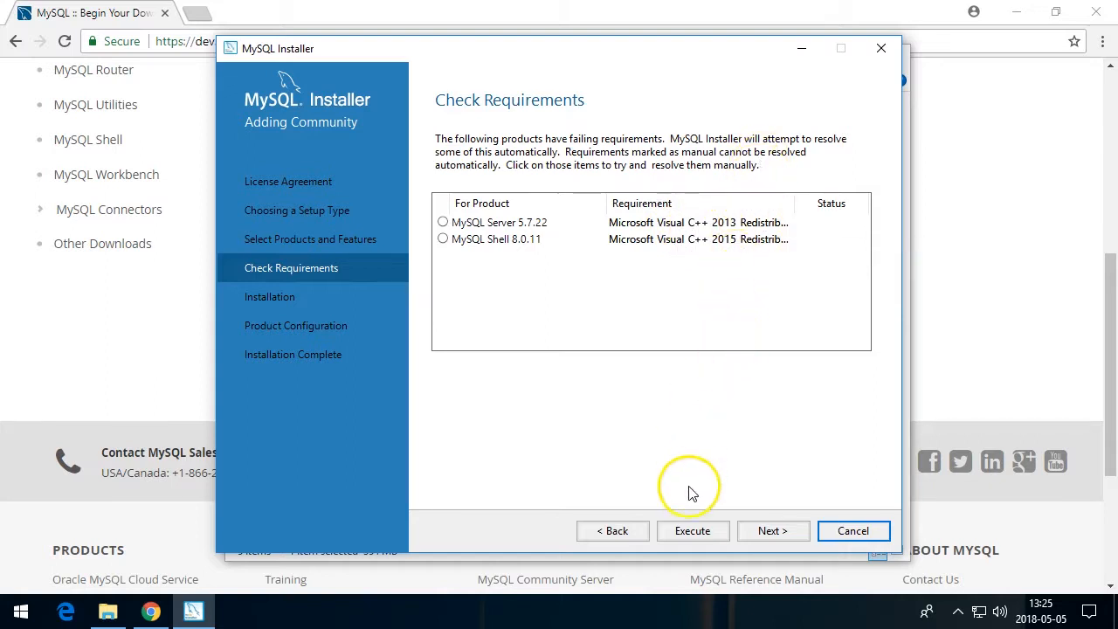
Resolve the Microsoft Visual C++ 2013 Redistributable requirement by accepting its license and installing it
left_click(686, 530)
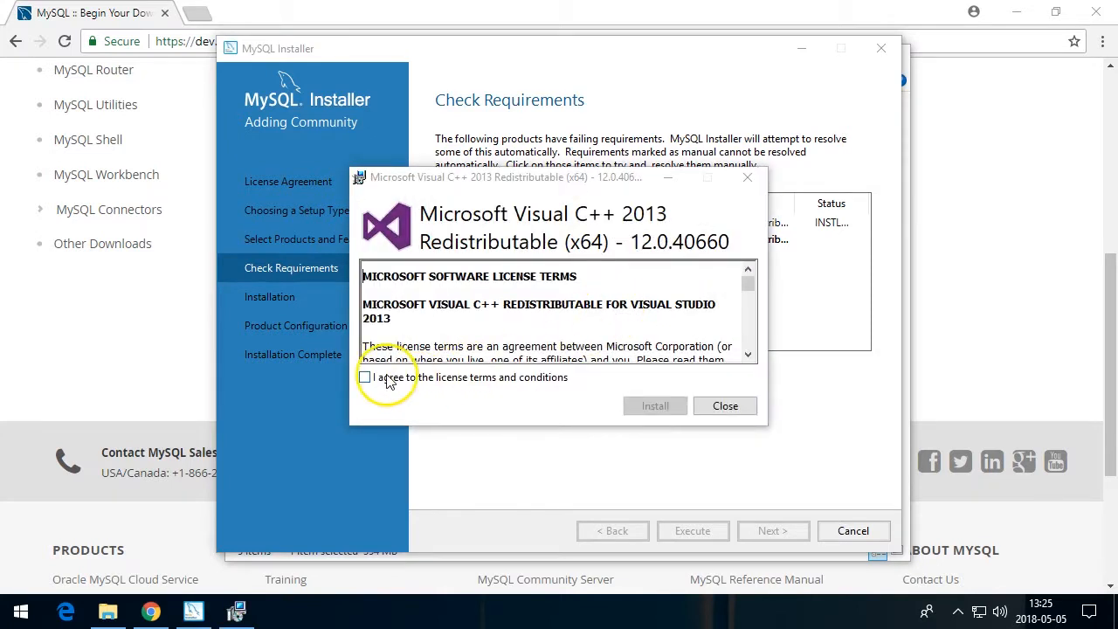
left_click(389, 382)
left_click(646, 405)
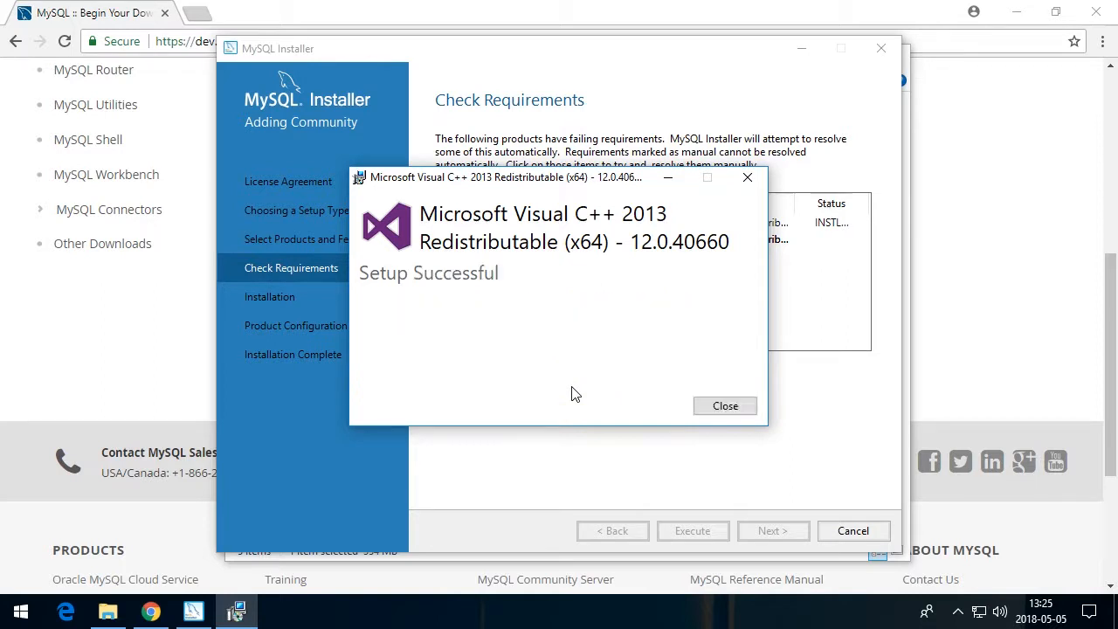
left_click(713, 411)
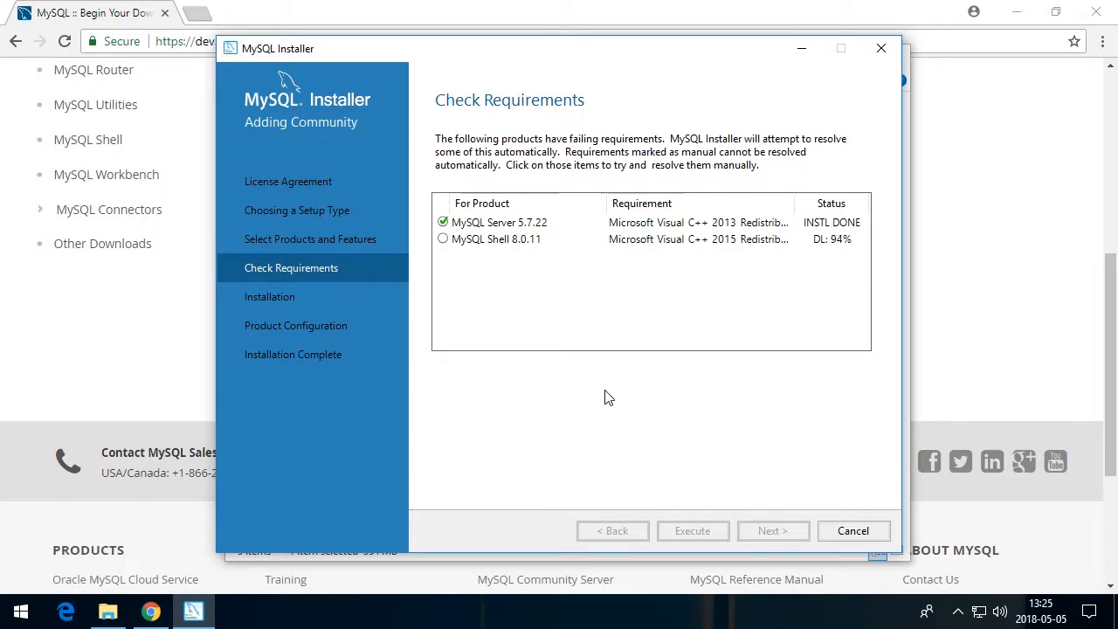
Install the Microsoft Visual C++ 2015 Redistributable requirement after accepting its license terms
left_click(428, 378)
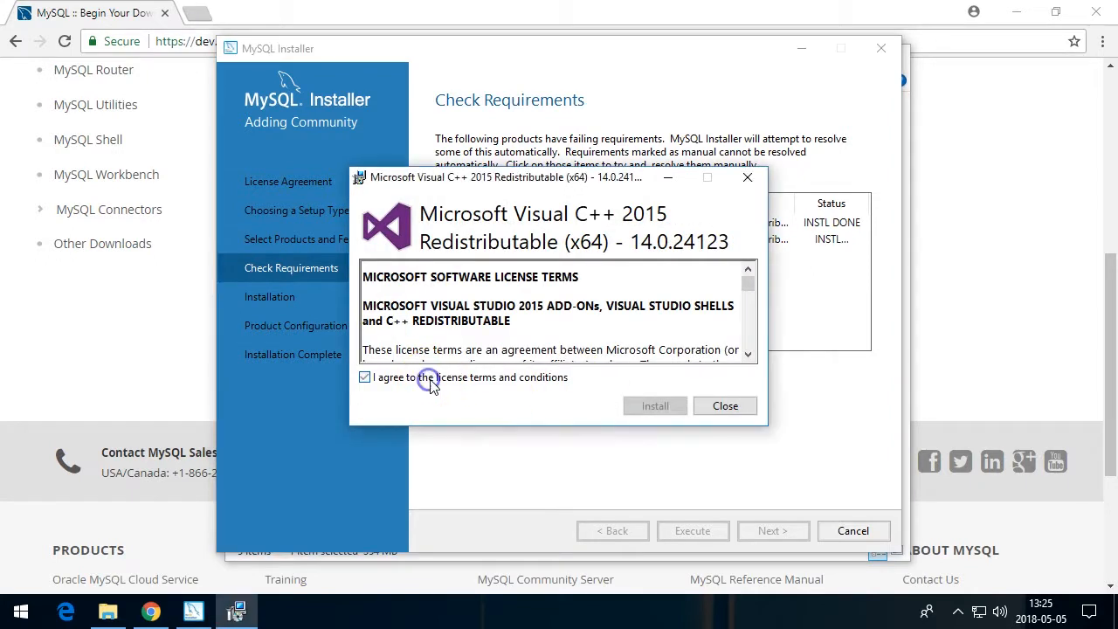
left_click(631, 406)
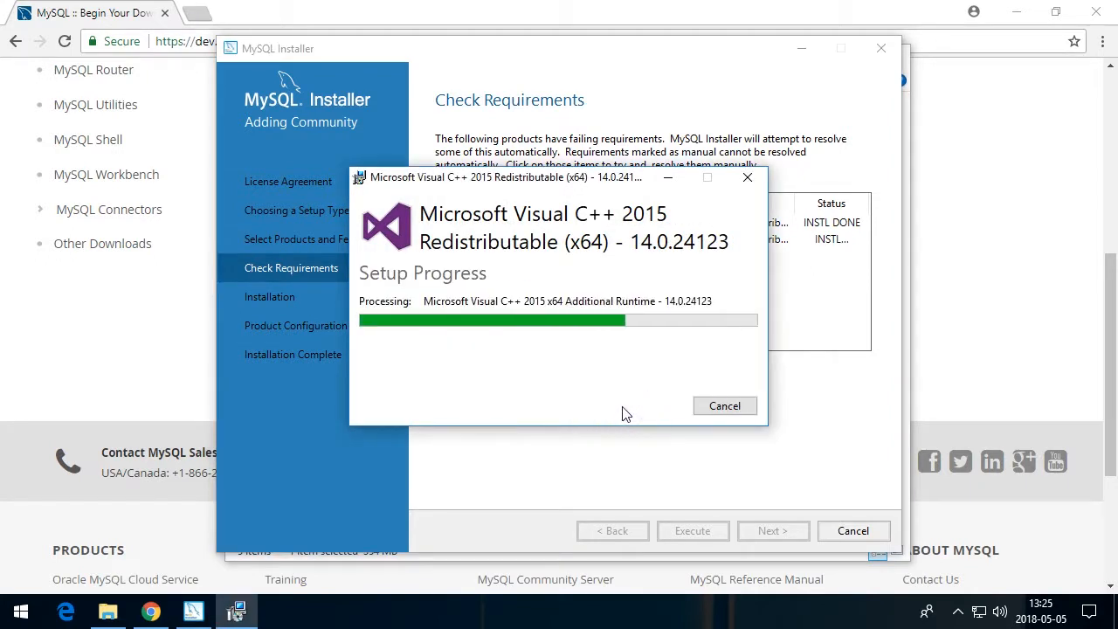
left_click(732, 405)
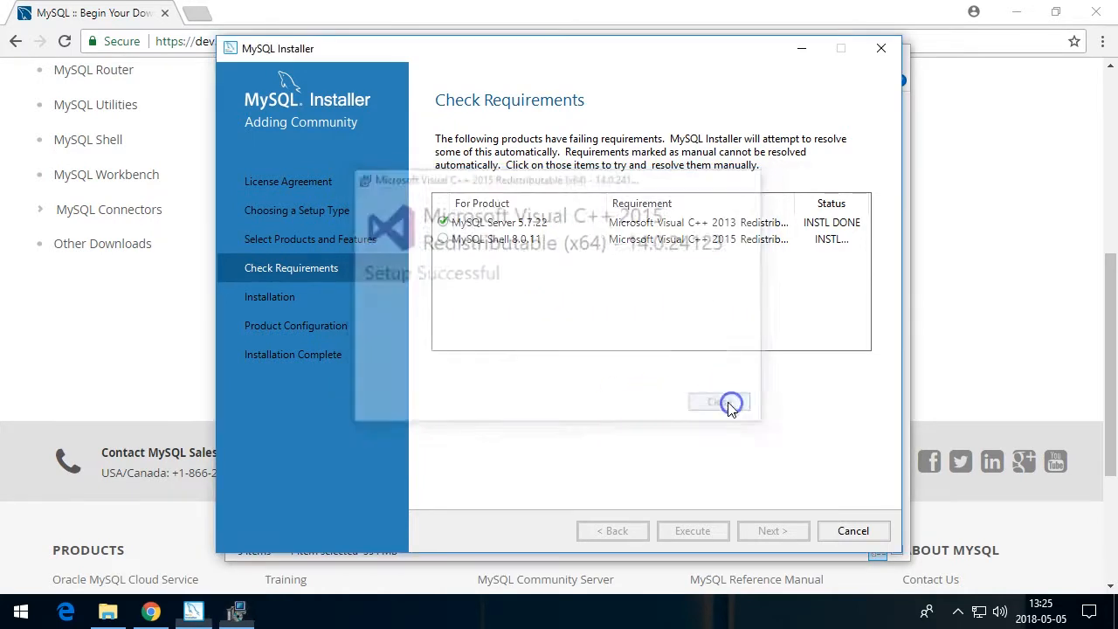
Execute the installation of MySQL Server 5.7.22 and MySQL Shell 8.0.11 and continue to server configuration
left_click(757, 533)
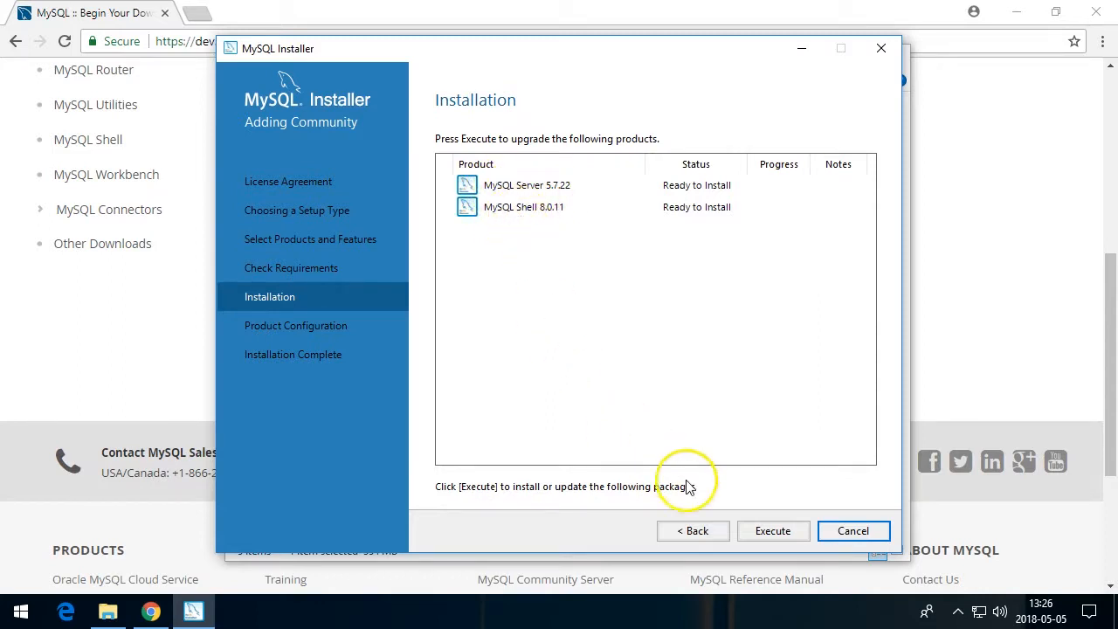
left_click(761, 532)
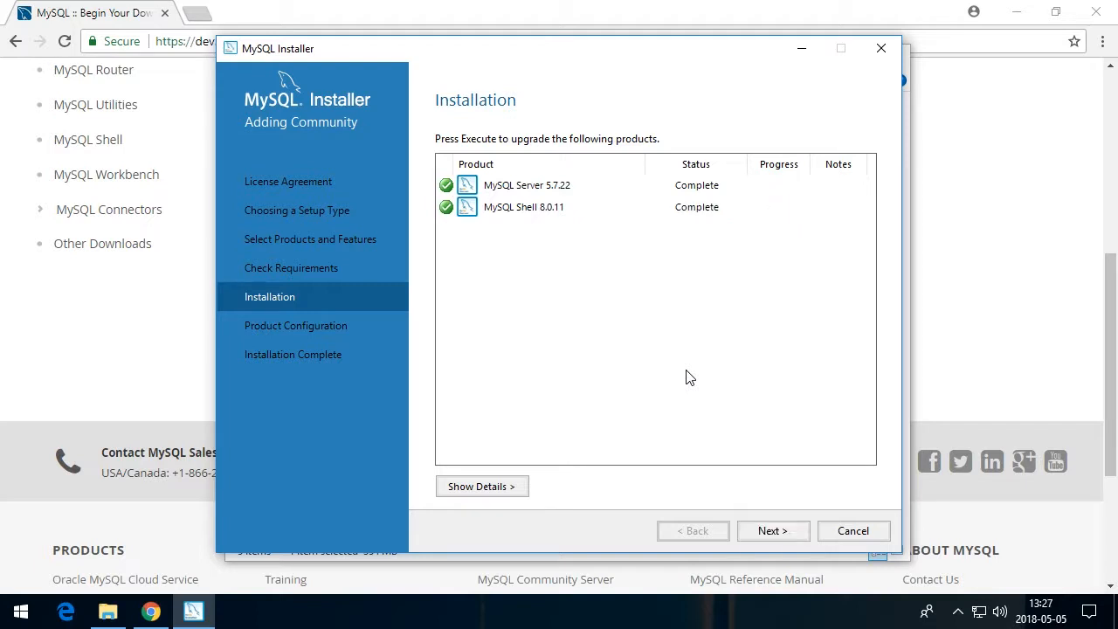
left_click(763, 534)
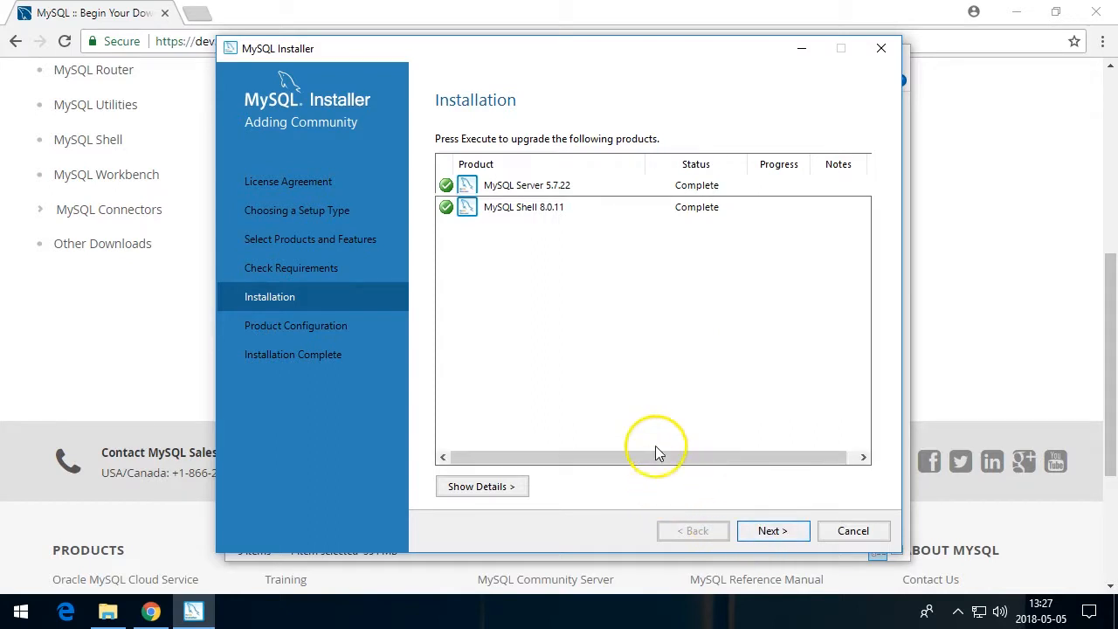
left_click(753, 464)
left_click(772, 536)
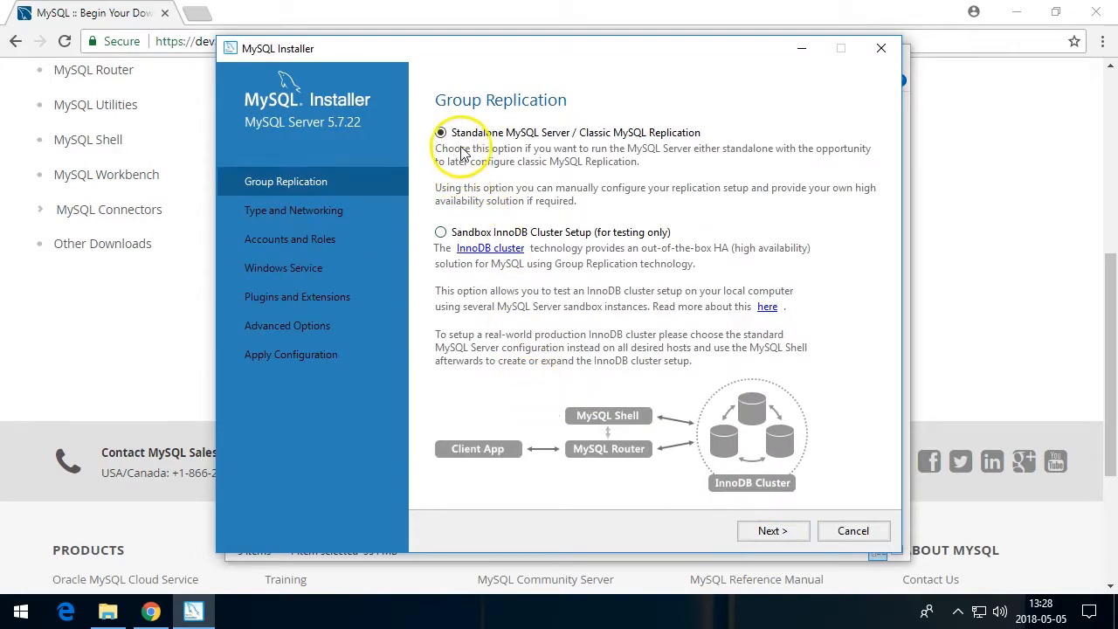
Keep the standalone server option and turn off opening the Windows Firewall port for network access, then continue
left_click(771, 532)
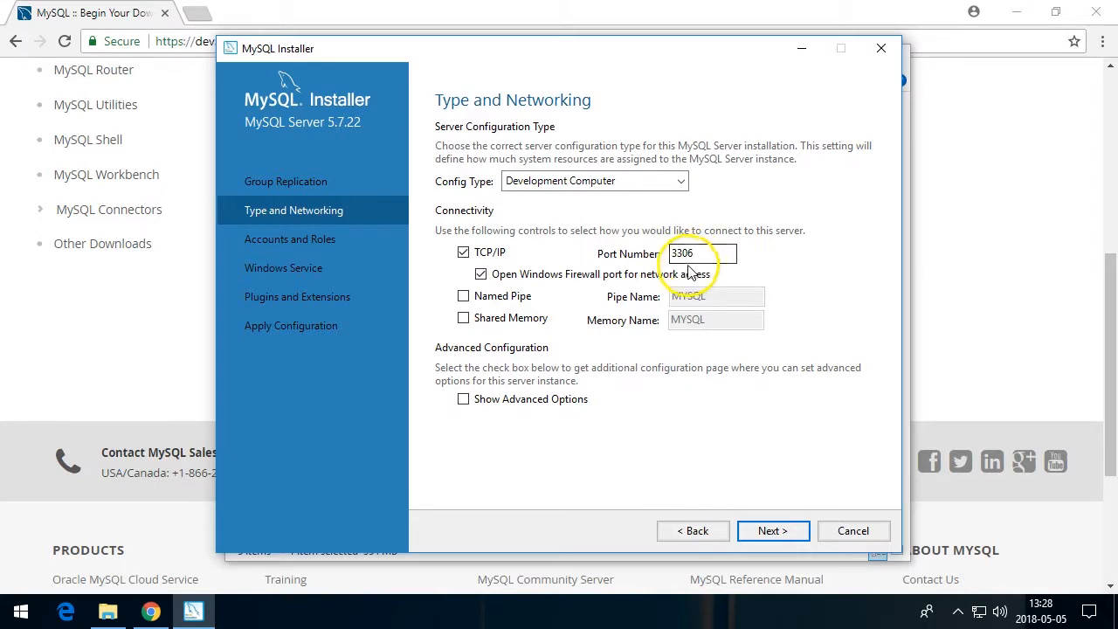
left_click(480, 274)
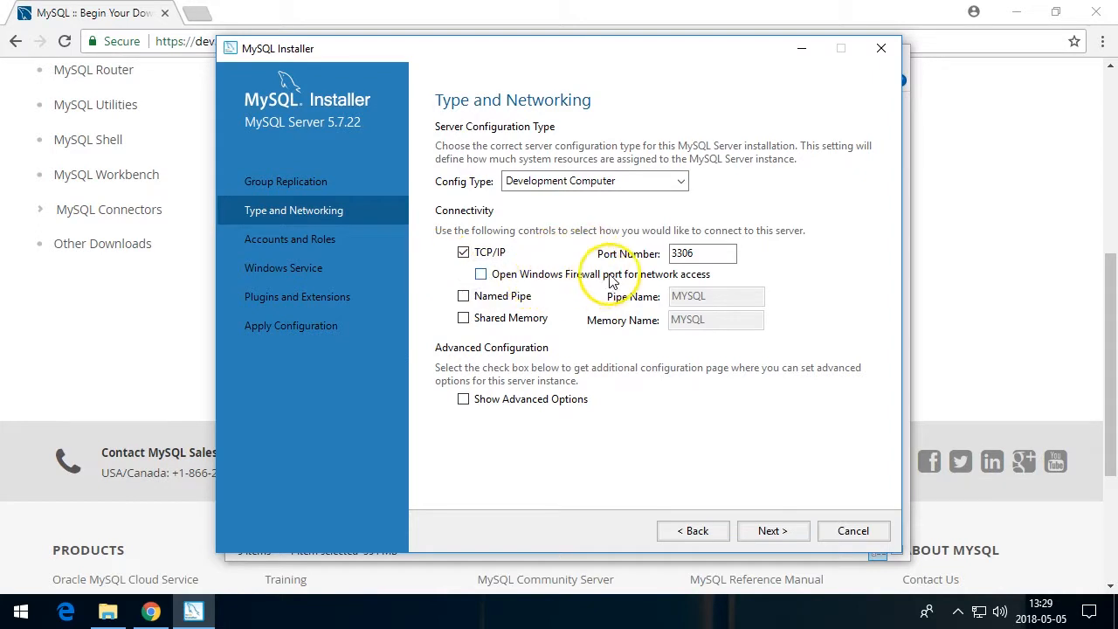
left_click(762, 533)
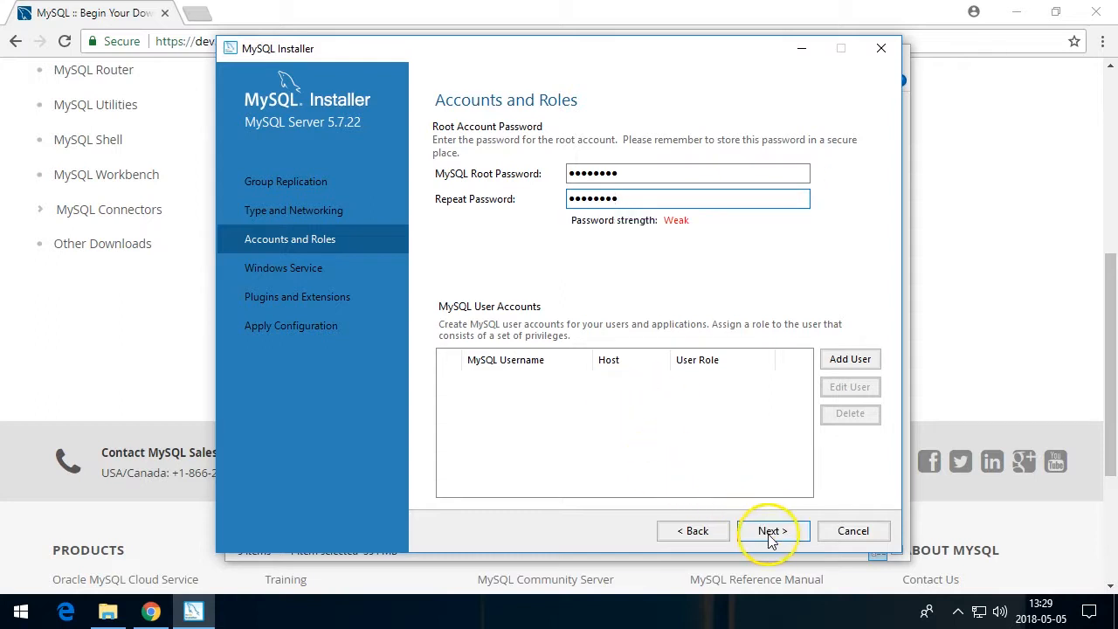
Continue past the root account, Windows Service and Plugins and Extensions pages with their current settings
left_click(770, 533)
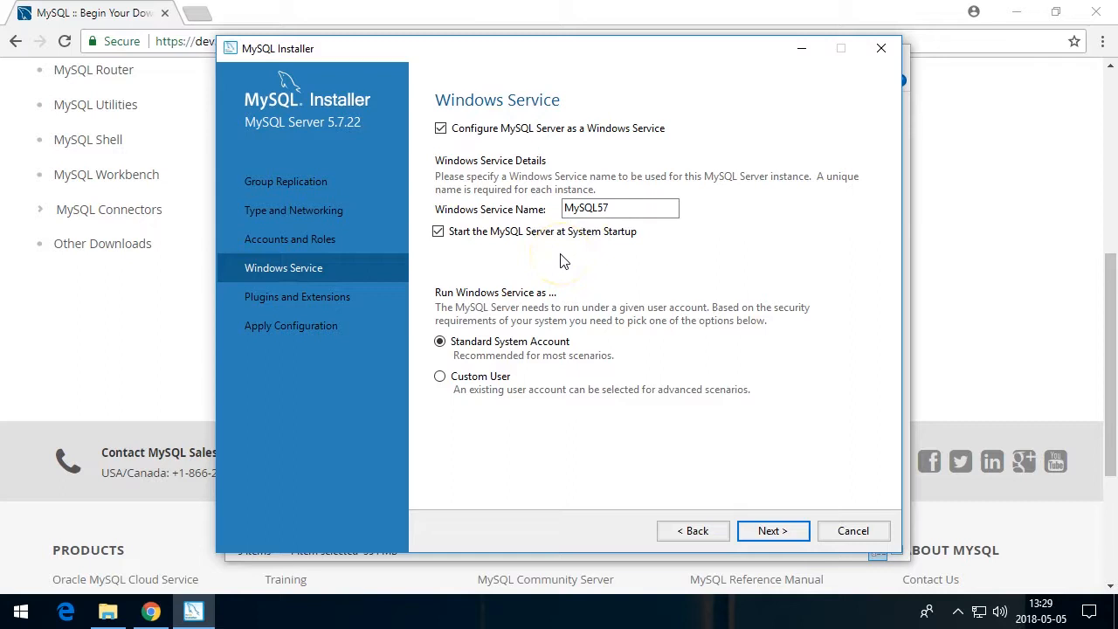
left_click(773, 530)
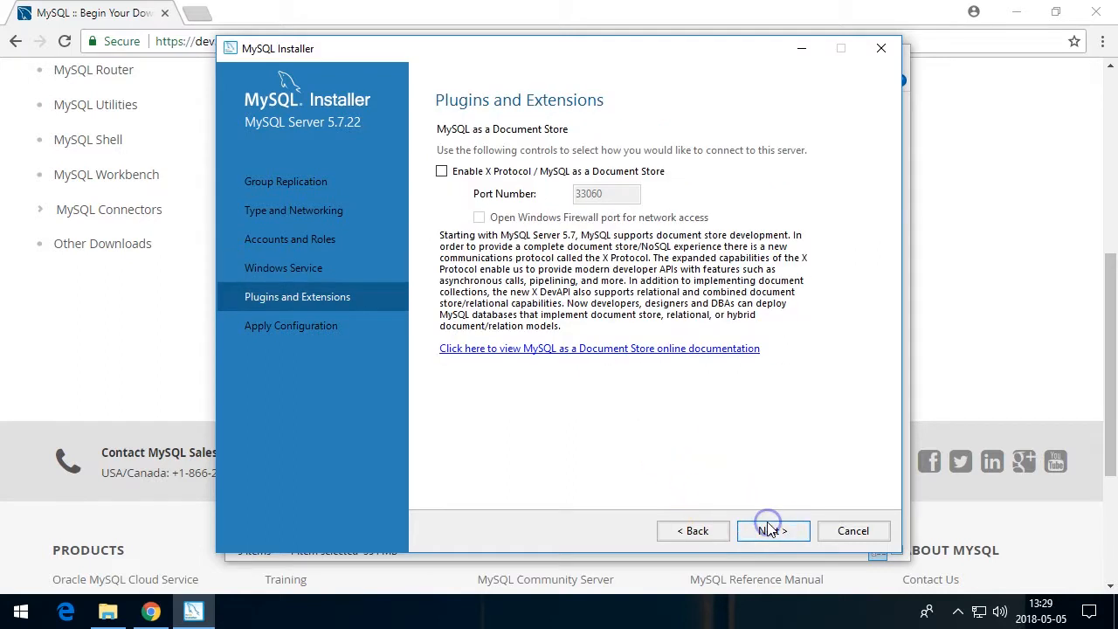
left_click(757, 529)
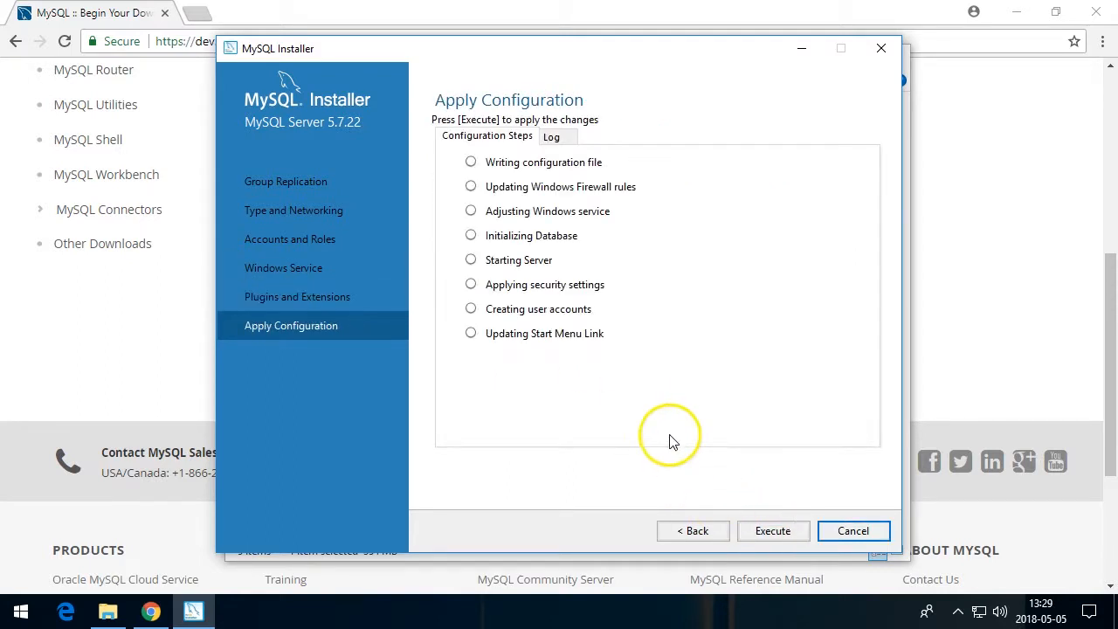
Execute the MySQL Server configuration, finish it, and continue past product configuration
left_click(766, 532)
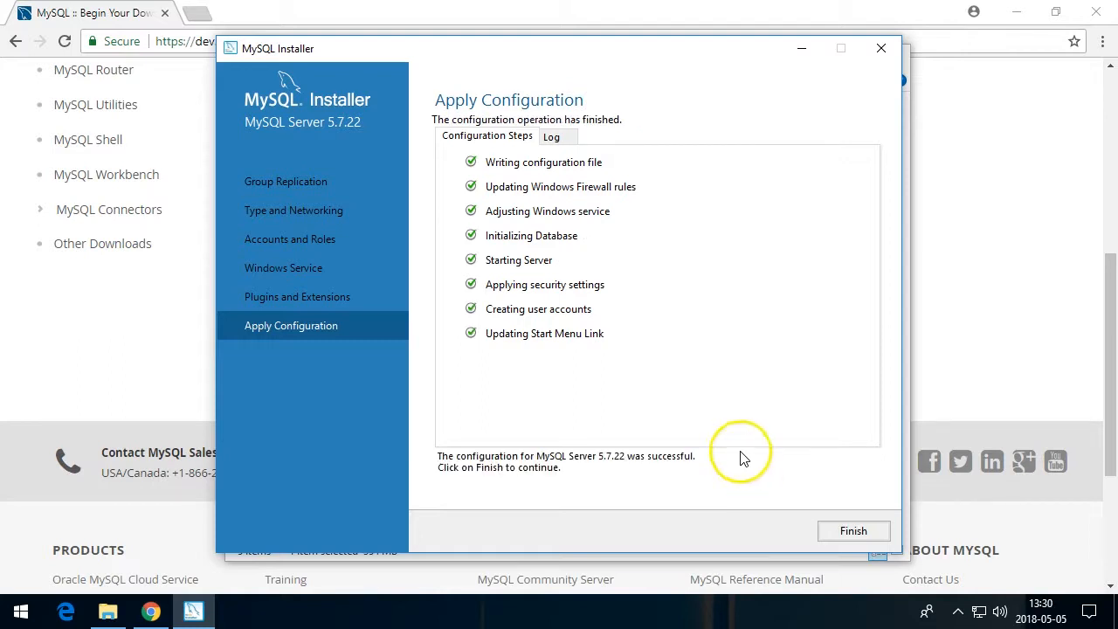
left_click(852, 532)
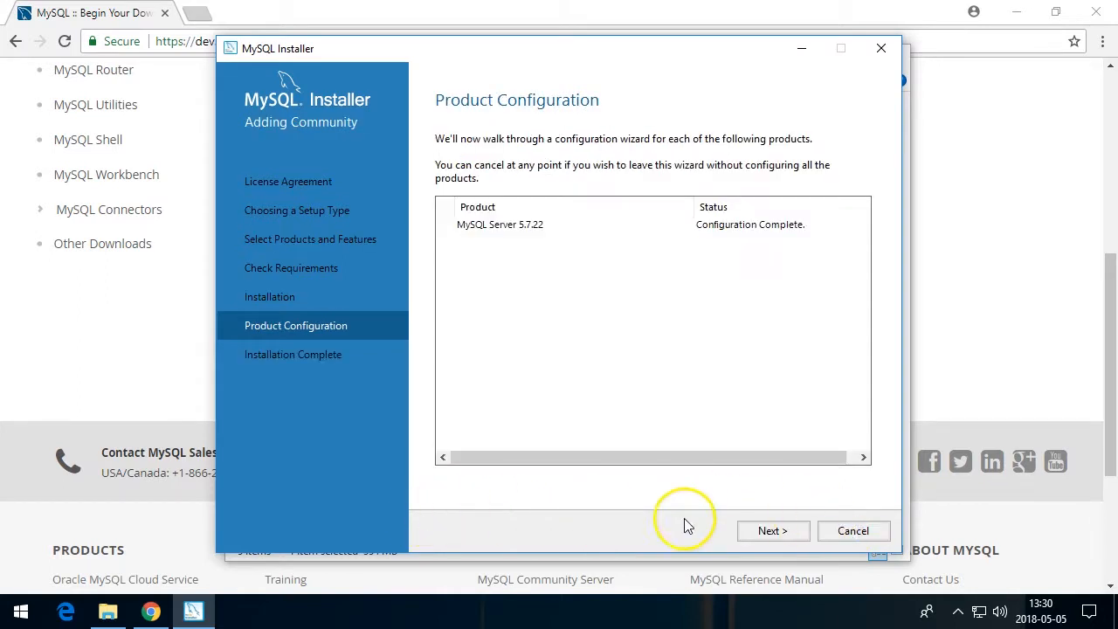
left_click(765, 533)
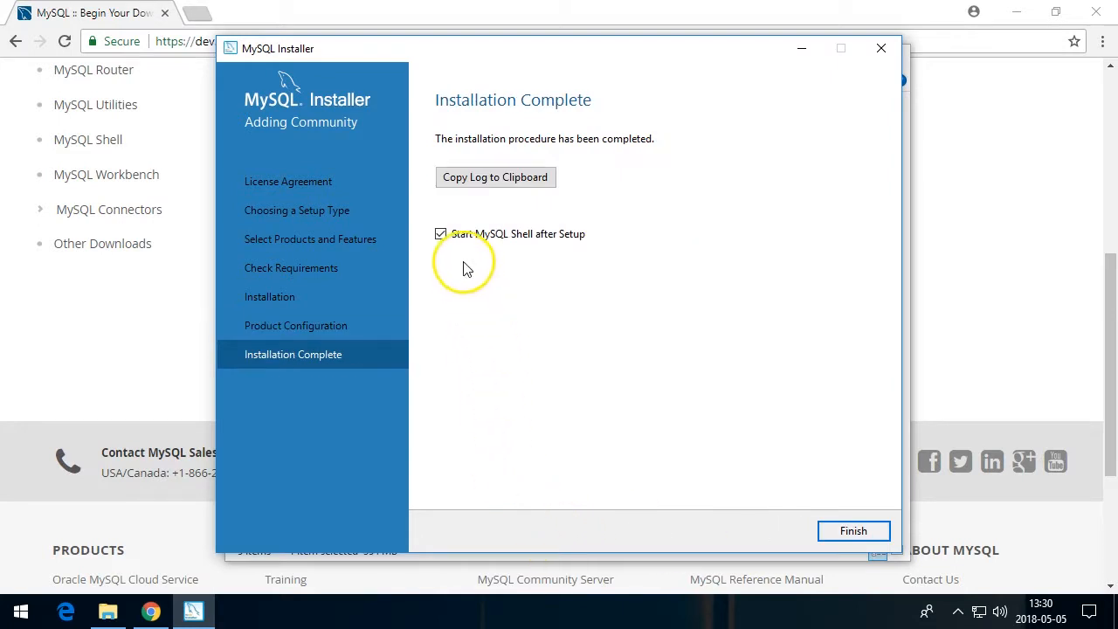
Finish the installer with the option to start MySQL Shell after setup turned off
left_click(441, 234)
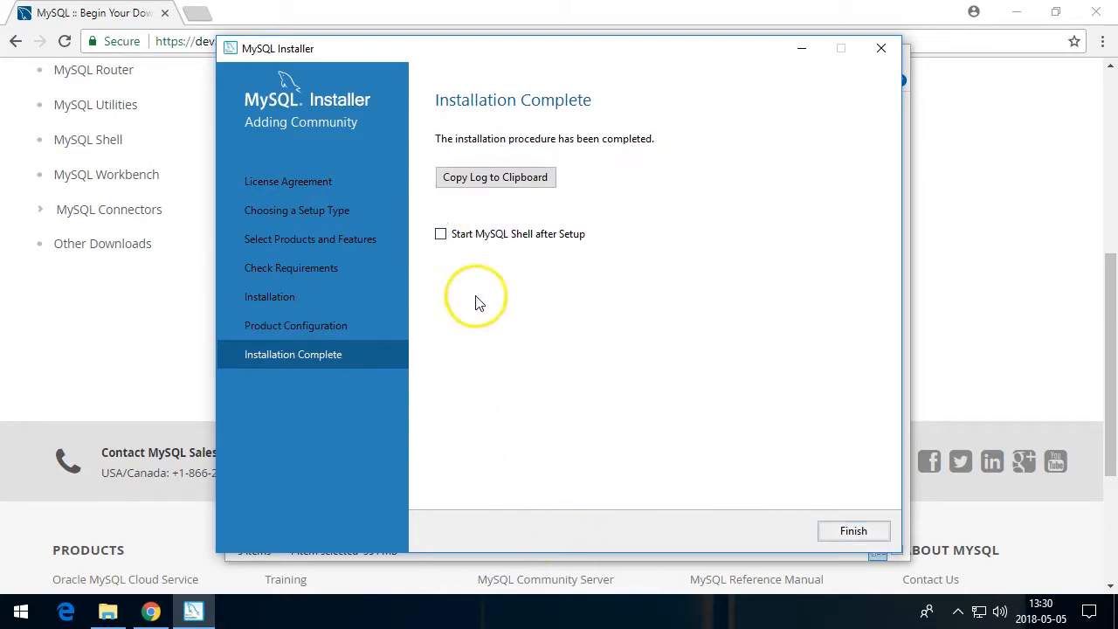
left_click(844, 533)
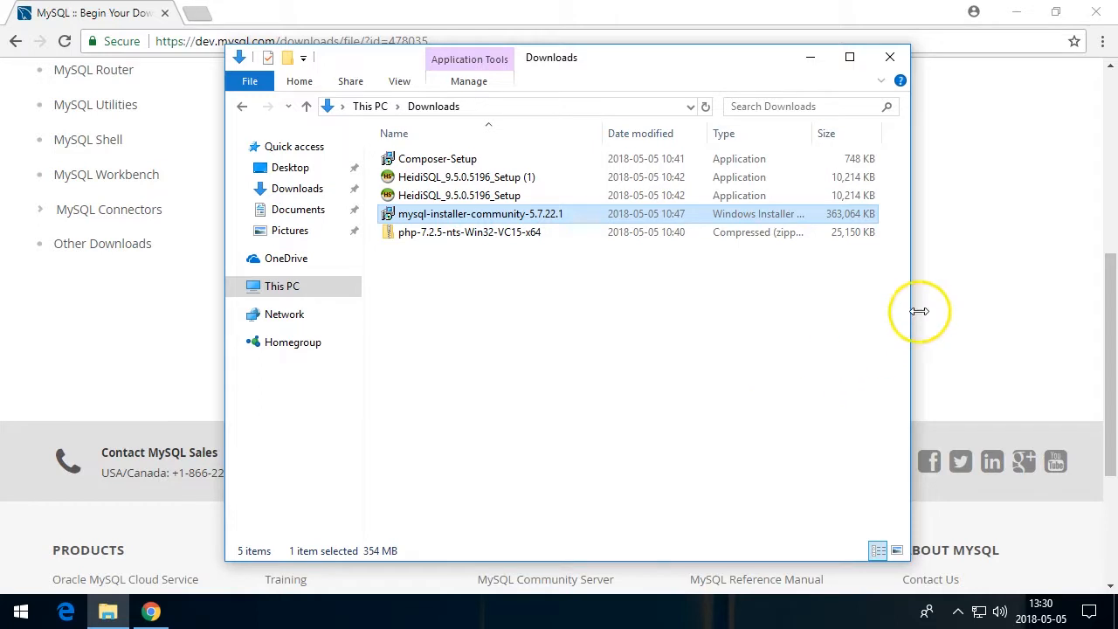
Search the web for heidisql from the browser's address bar
left_click(944, 298)
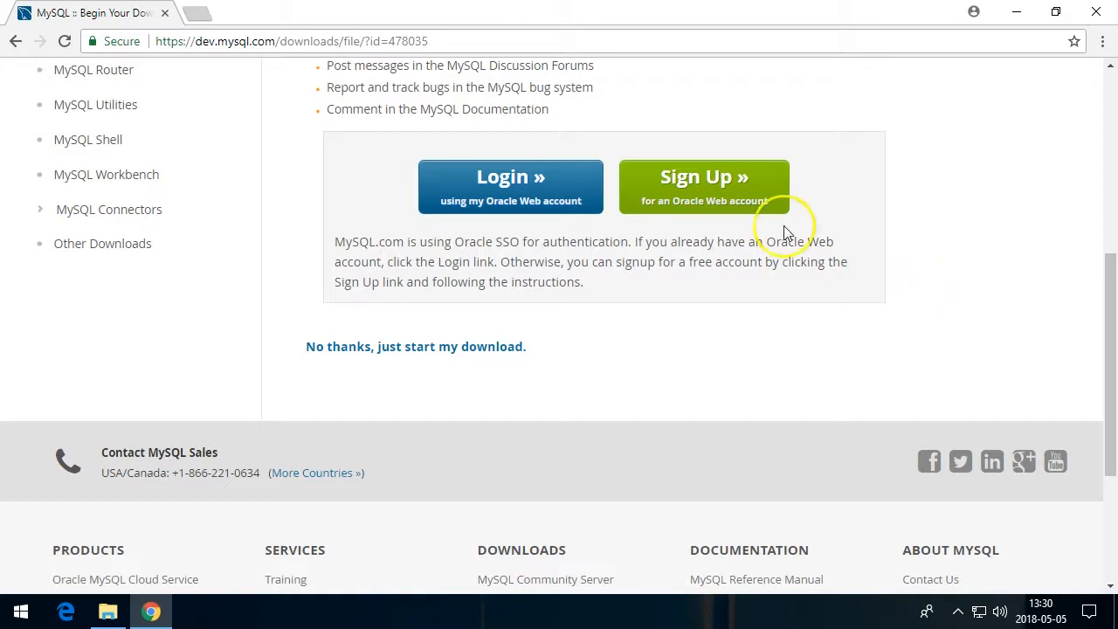
left_click(477, 48)
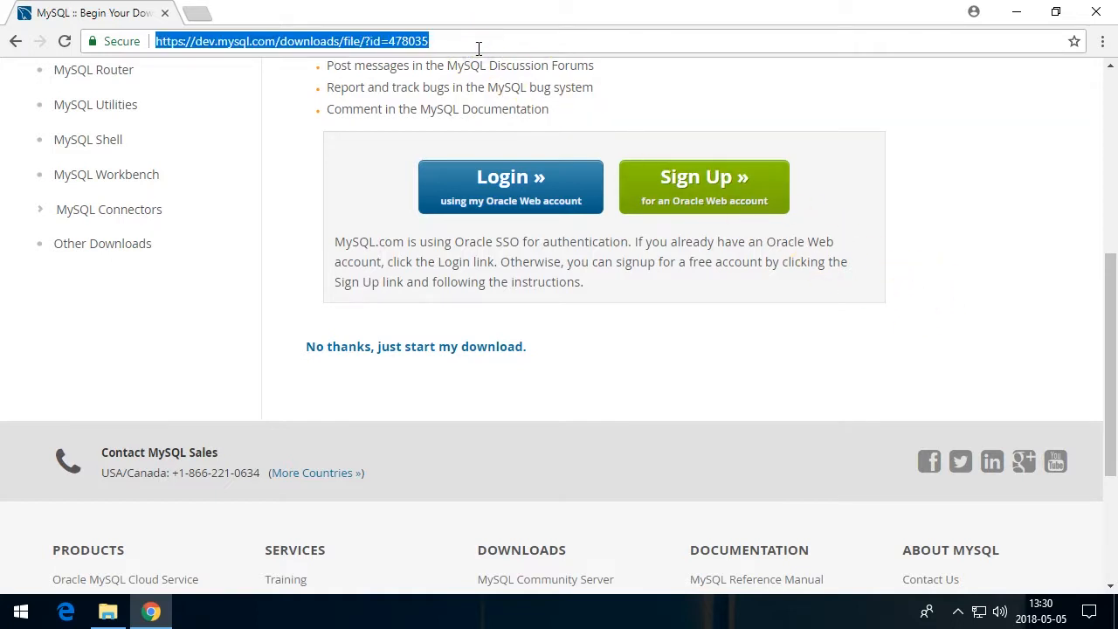
type("hed")
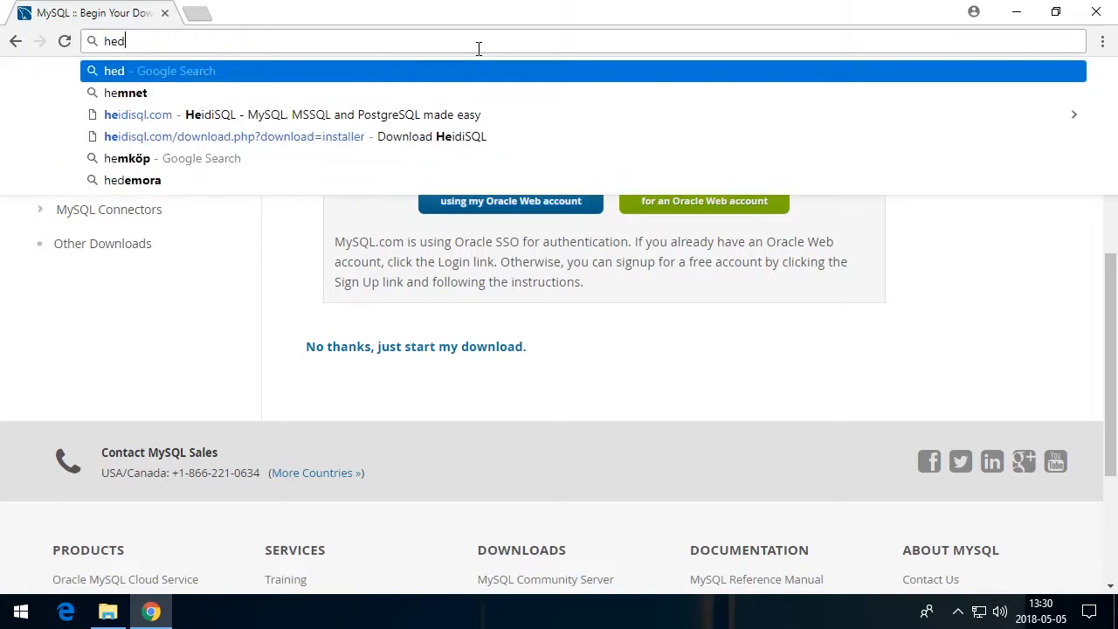
type("ie s")
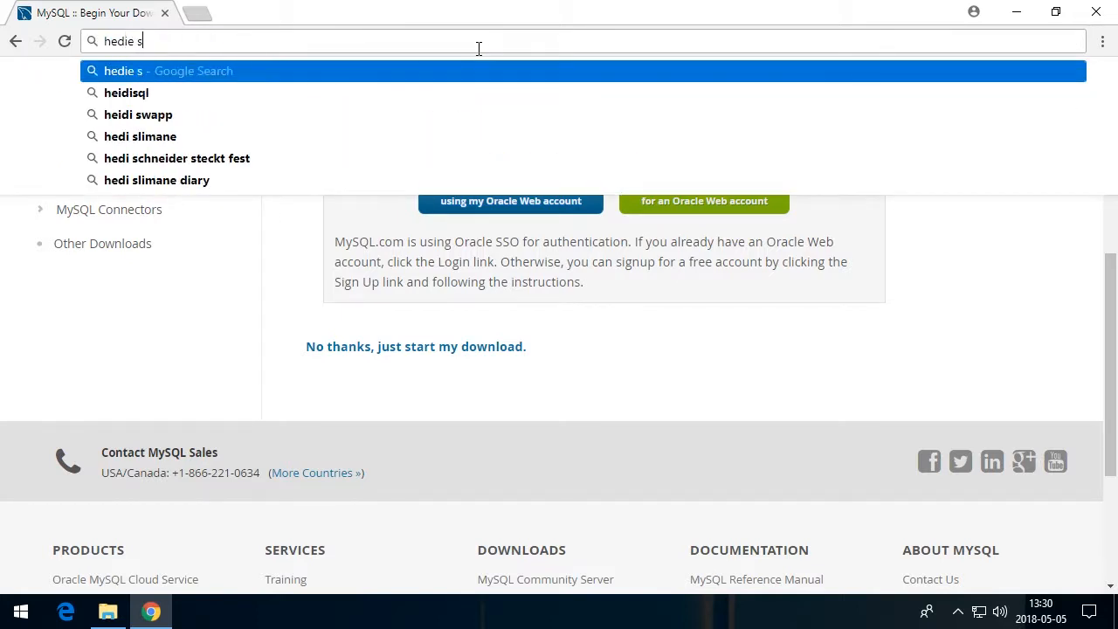
key("Down")
key("Return")
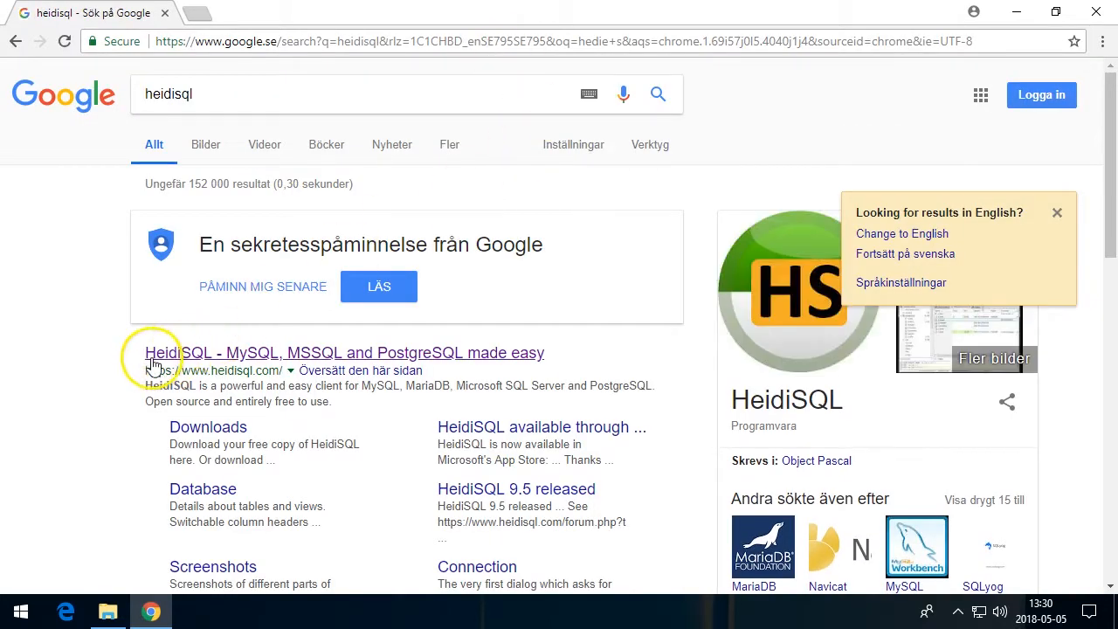
Open the HeidiSQL website and download the HeidiSQL 9.5 installer
left_click(179, 358)
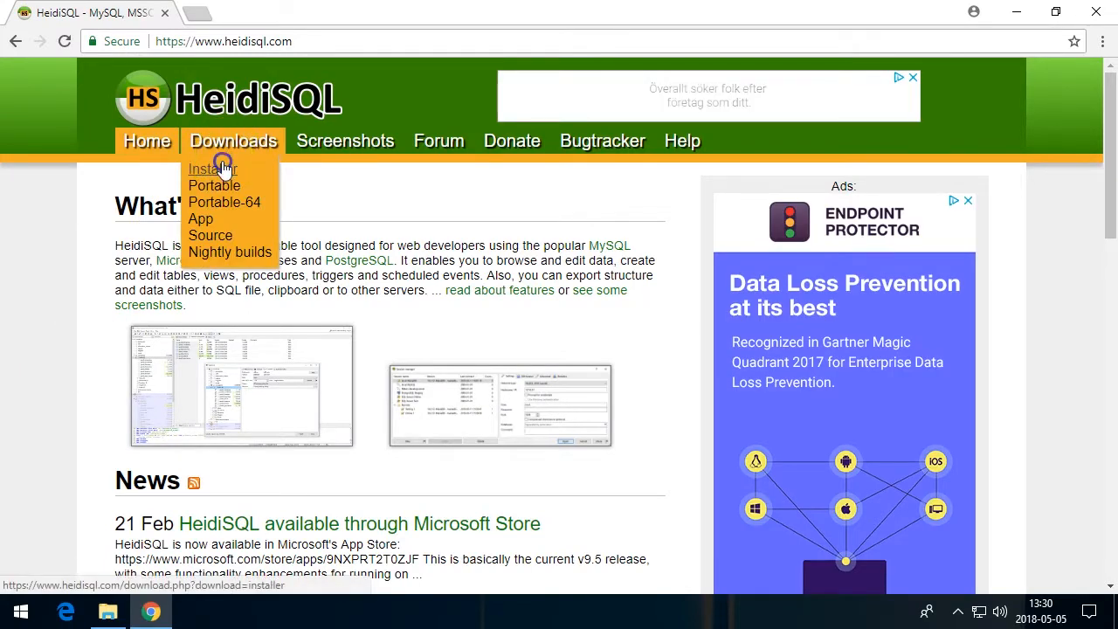
left_click(217, 166)
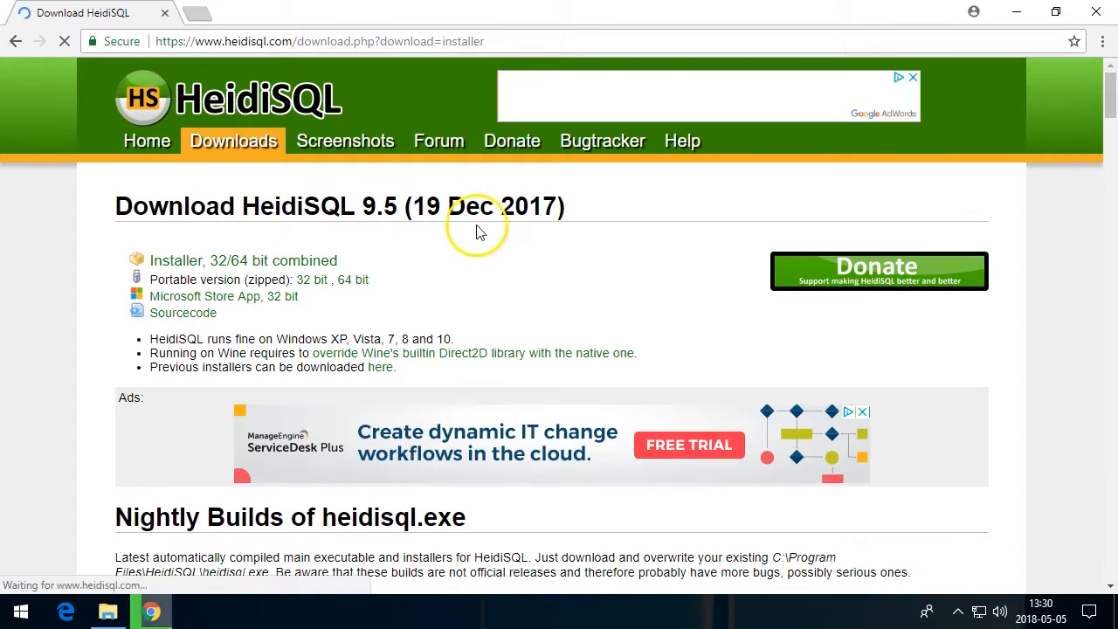
left_click(485, 293)
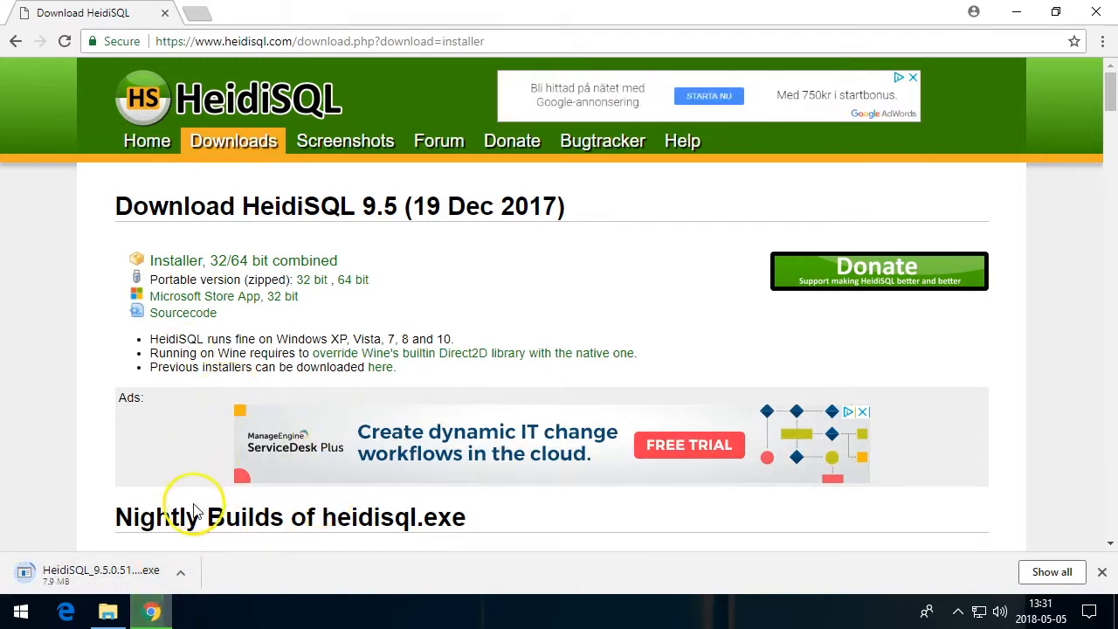
Run HeidiSQL_9.5.0.5196_Setup from the Downloads folder, allow it, accept the license and advance to the additional tasks
left_click(108, 611)
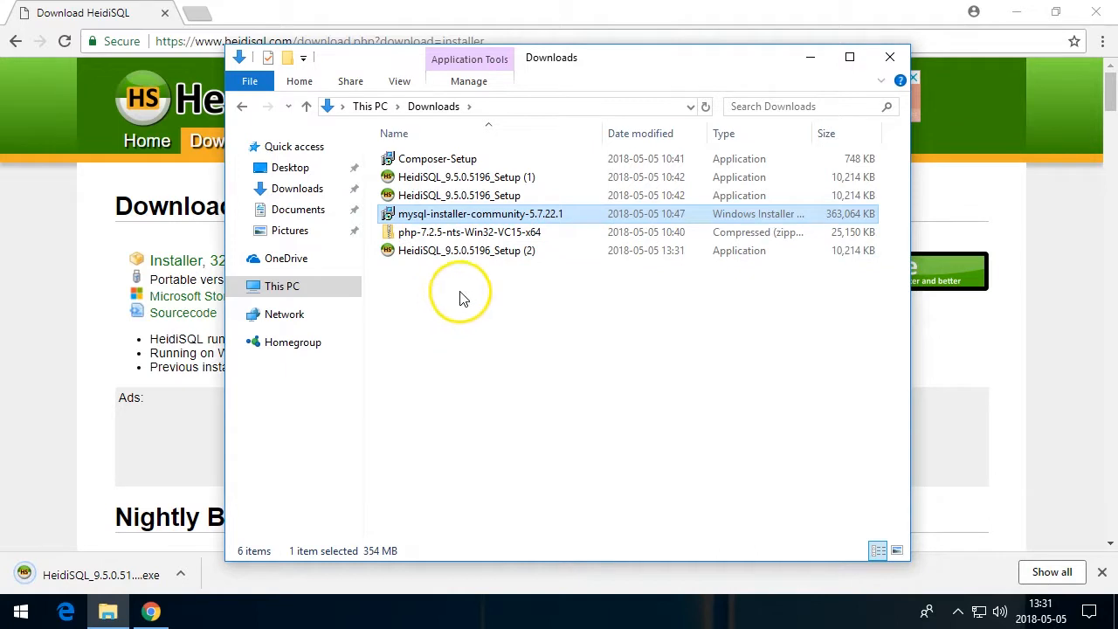
left_click(457, 196)
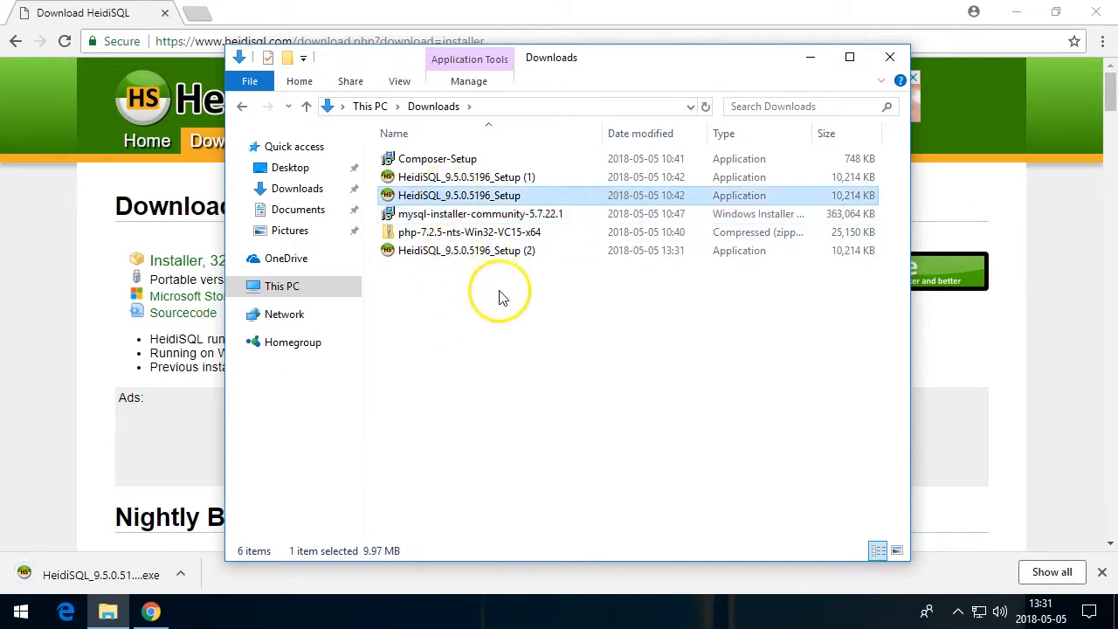
double_click(449, 195)
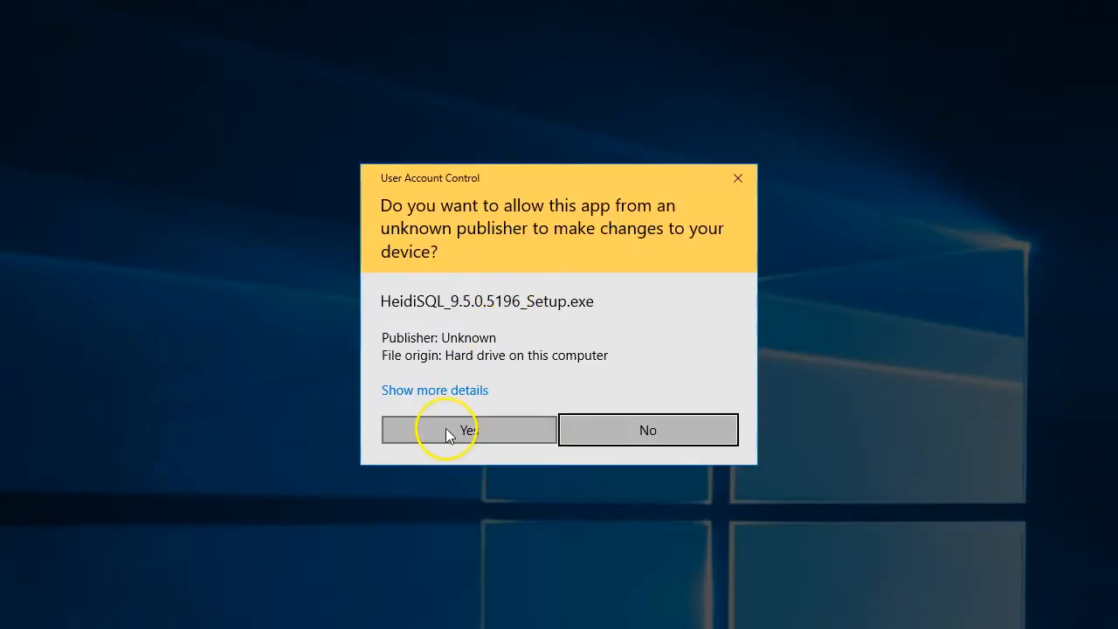
left_click(447, 431)
left_click(383, 391)
left_click(644, 446)
left_click(651, 446)
left_click(661, 450)
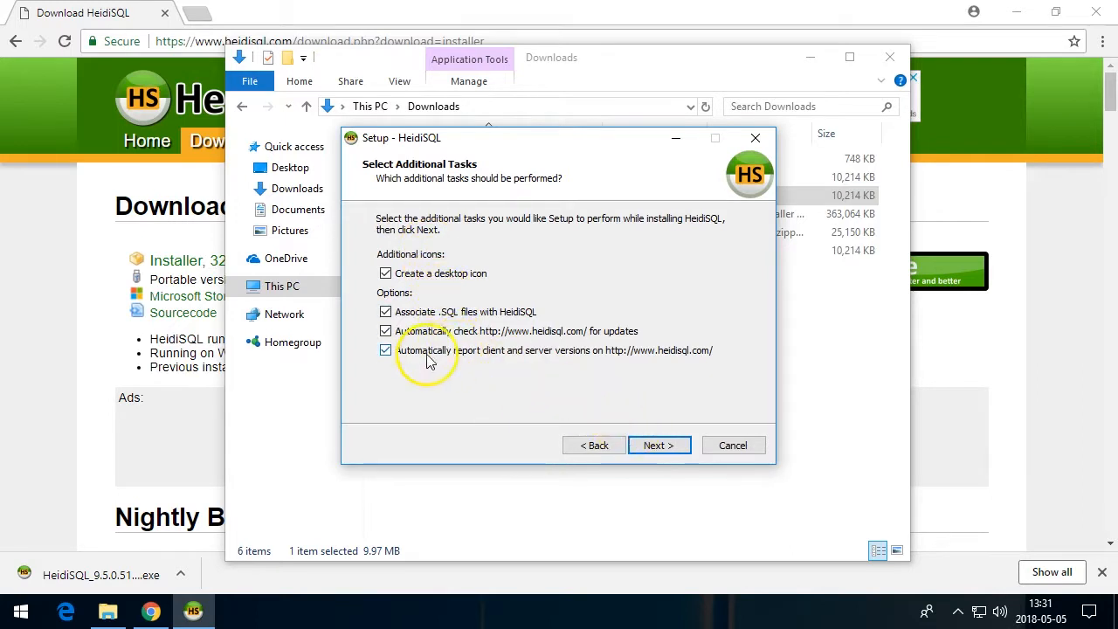
Turn off automatic reporting of client and server versions and continue to the ready-to-install page
left_click(385, 352)
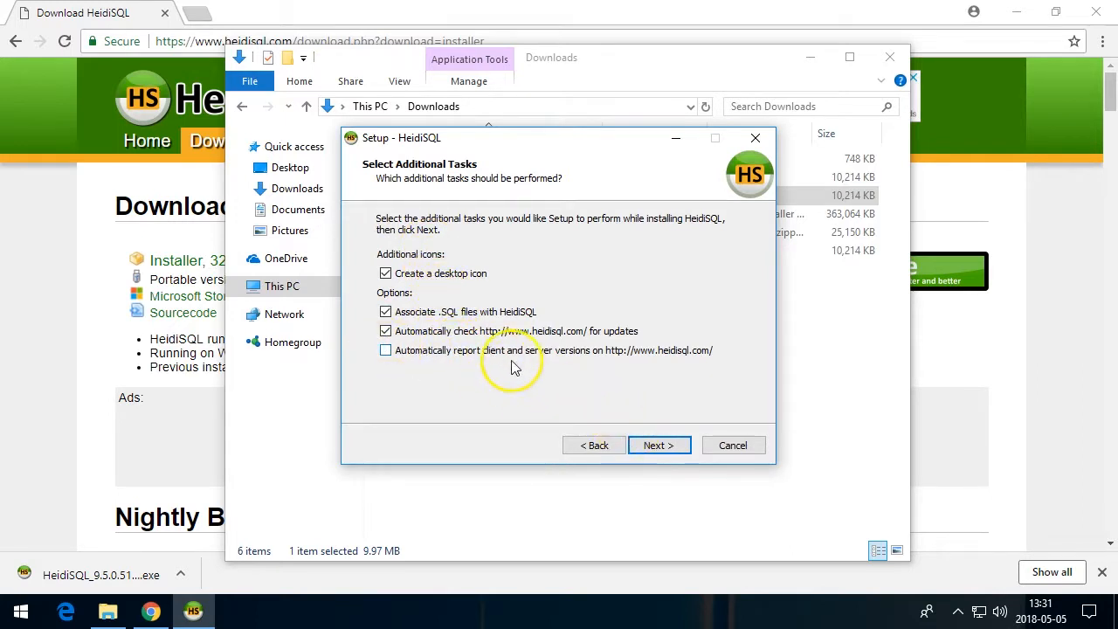
left_click(650, 448)
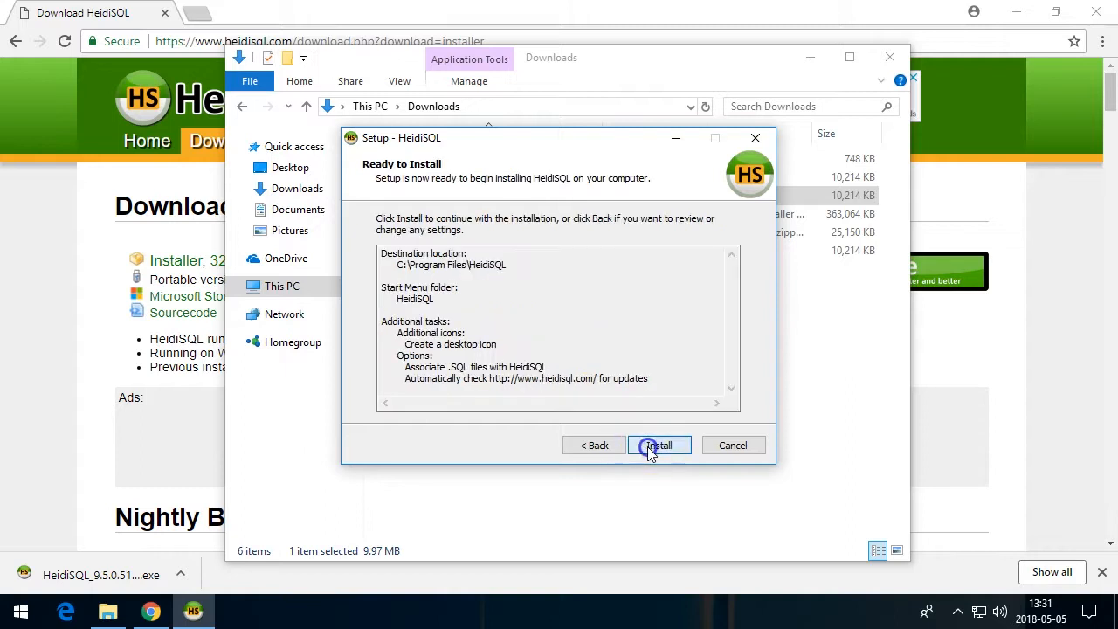
Install HeidiSQL and create a new session named local mysql
left_click(644, 448)
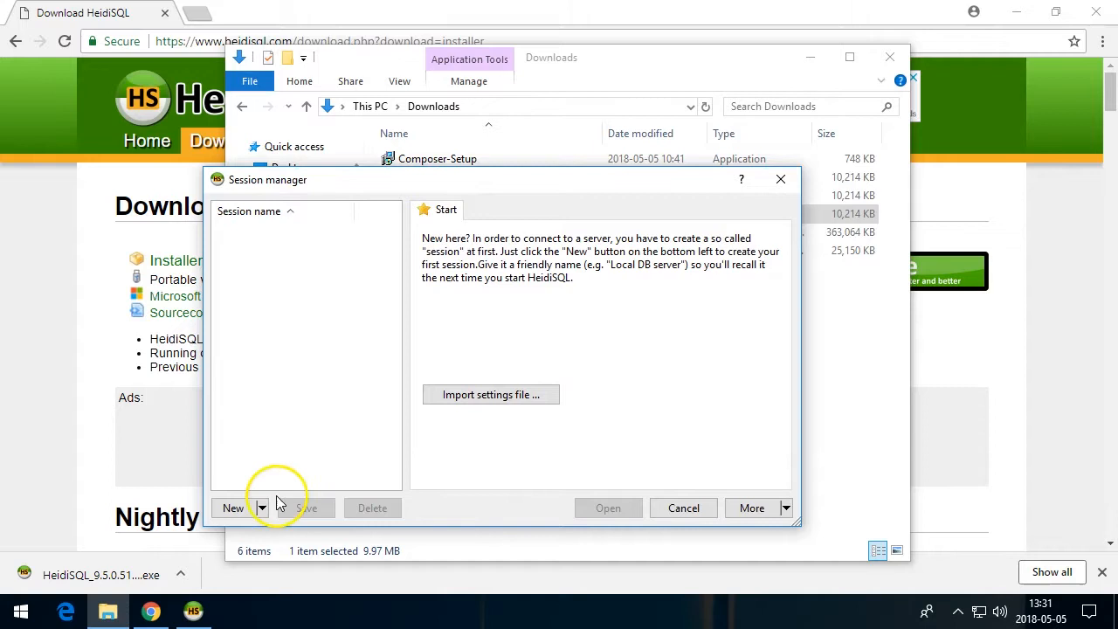
left_click(233, 508)
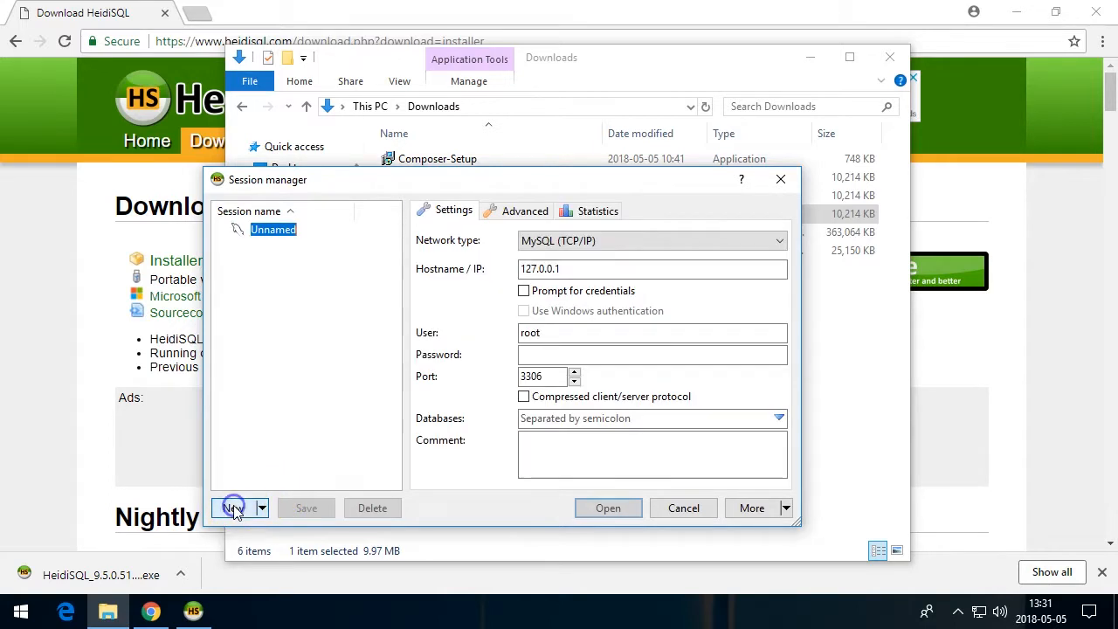
type("mysql")
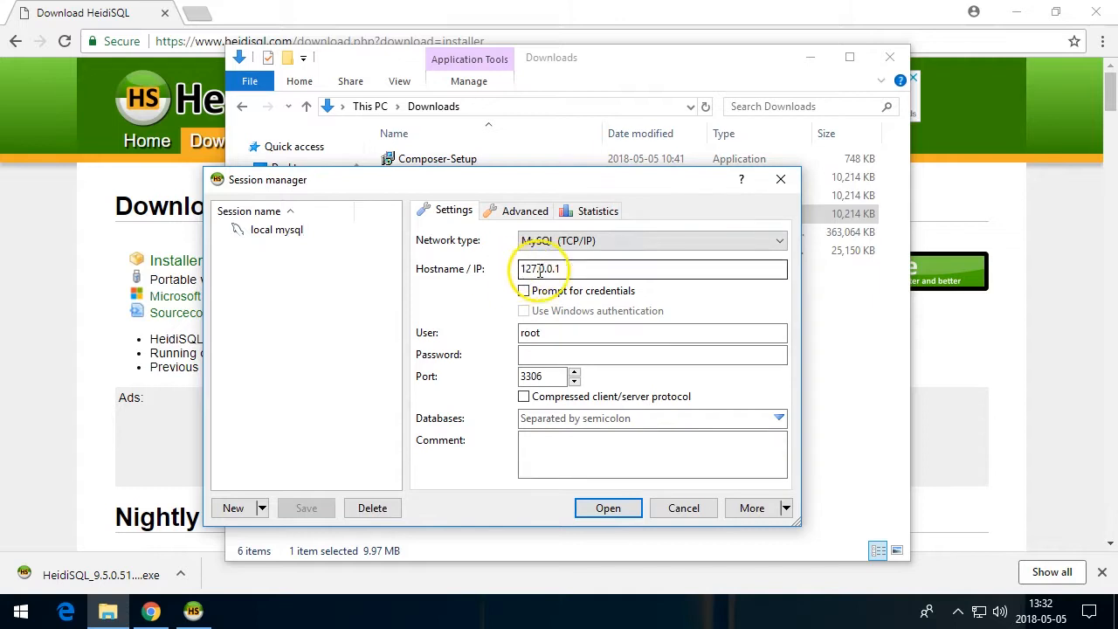
Enter the root user's password for the session and open the connection
left_click(531, 353)
left_click(571, 356)
type("●●●●●●●")
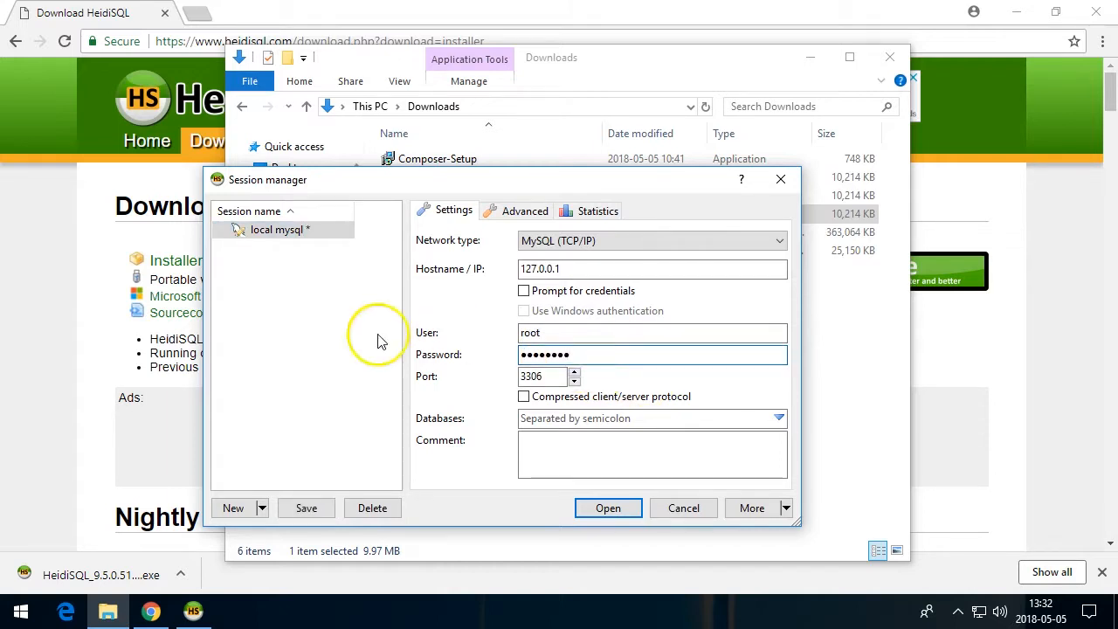
left_click(608, 508)
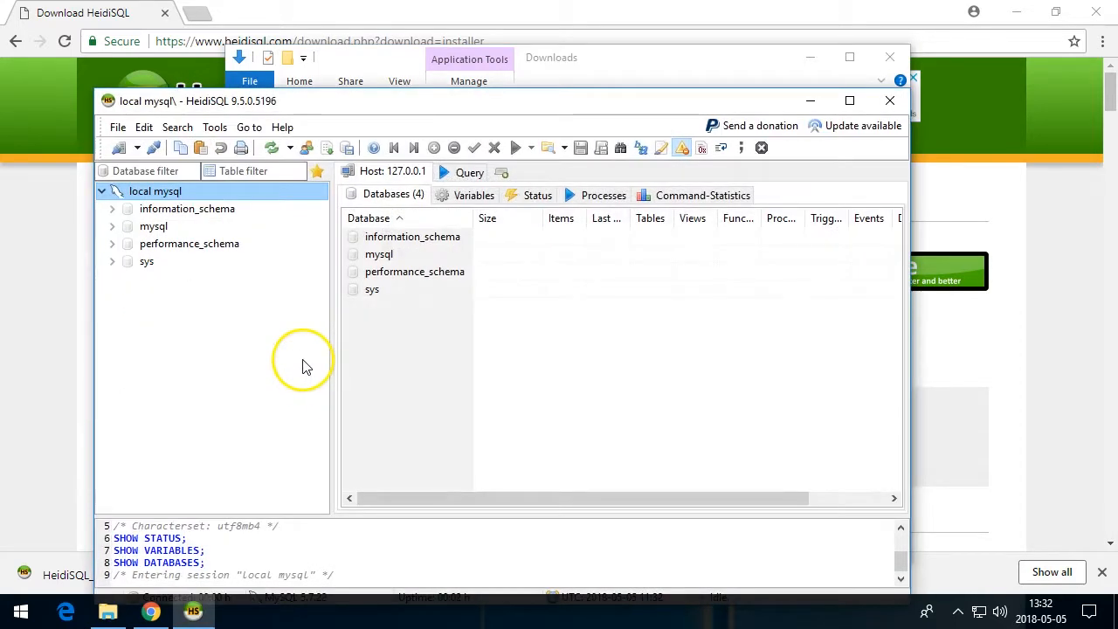
Browse the information_schema and mysql databases, then close HeidiSQL
left_click(140, 211)
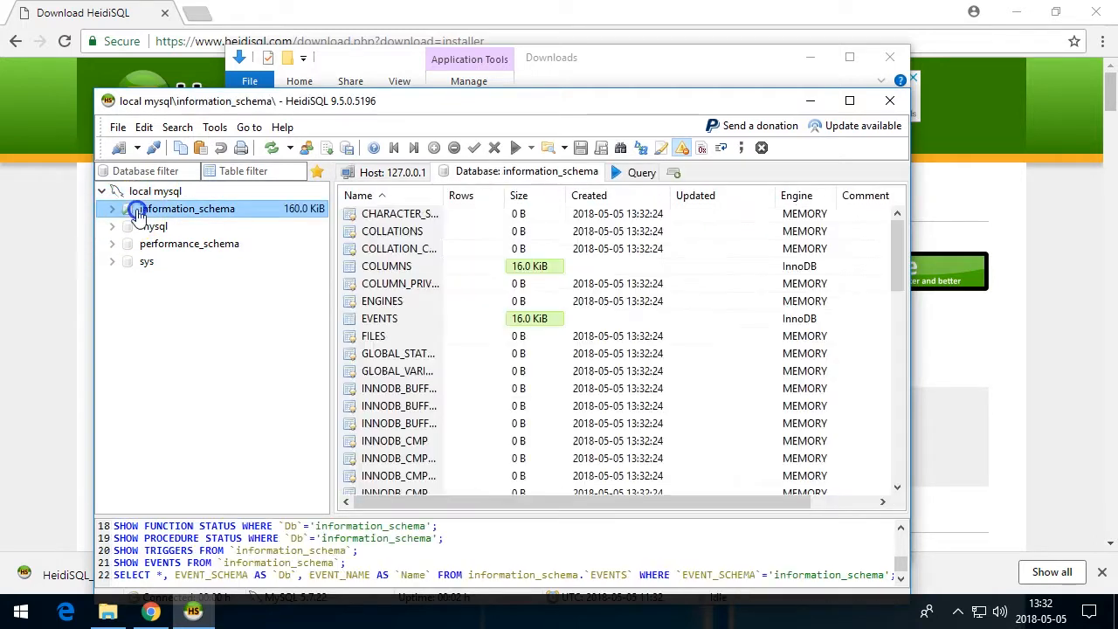
left_click(131, 227)
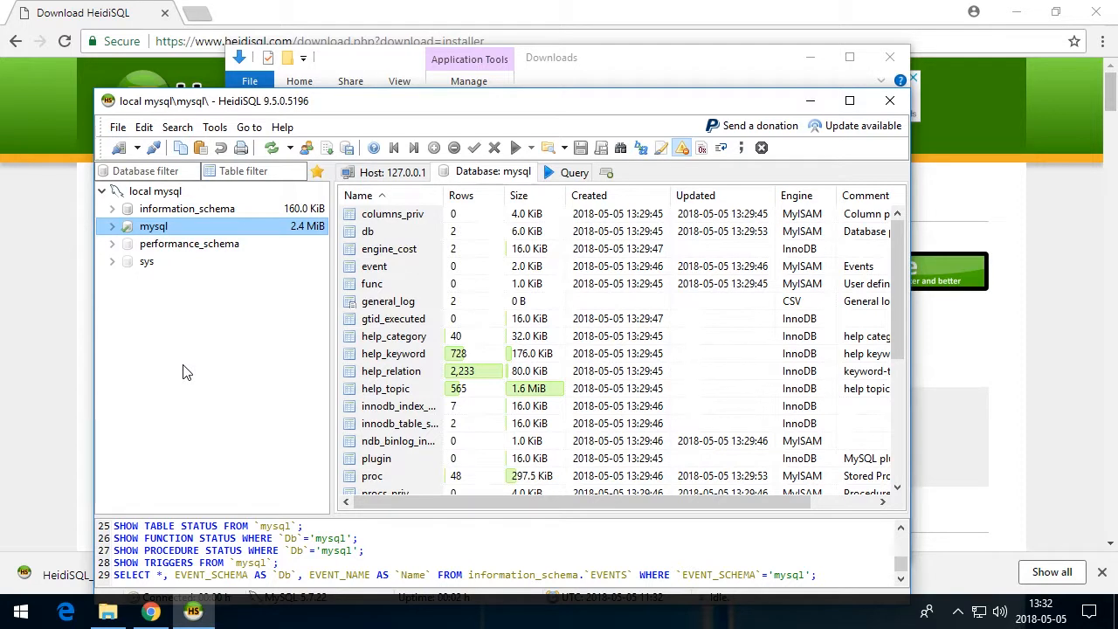
left_click(891, 100)
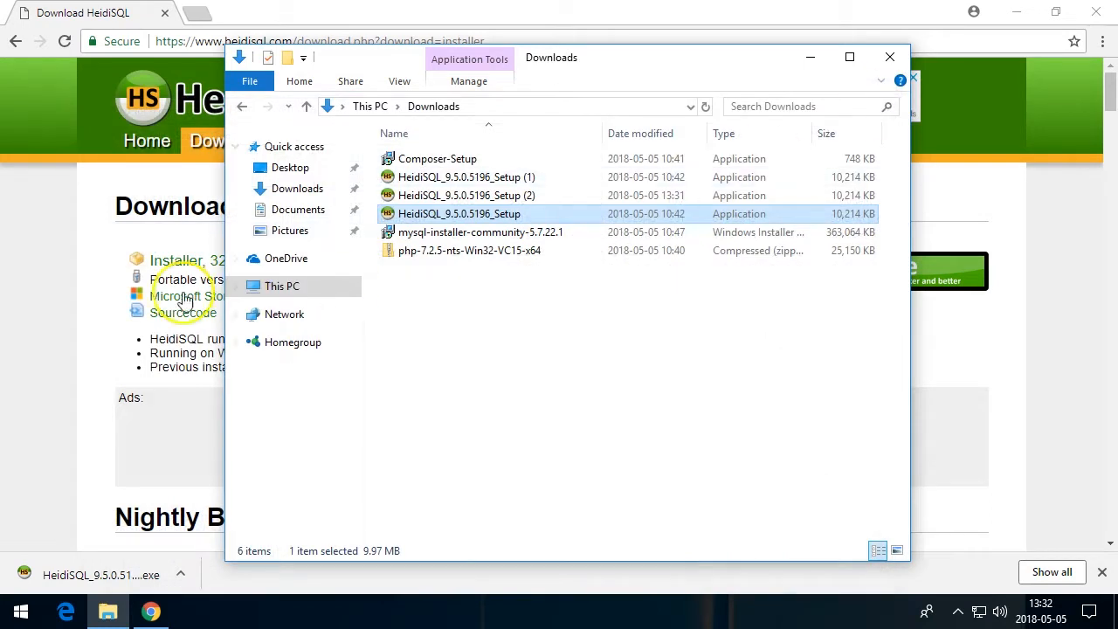
Search the web for php windows from the browser's address bar
left_click(75, 262)
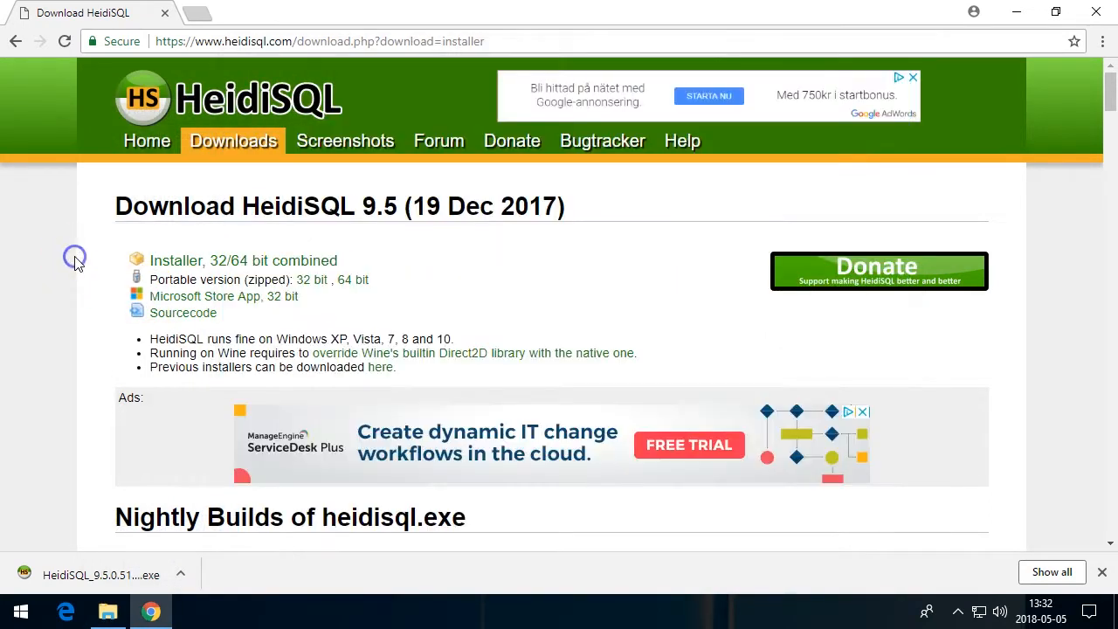
left_click(365, 45)
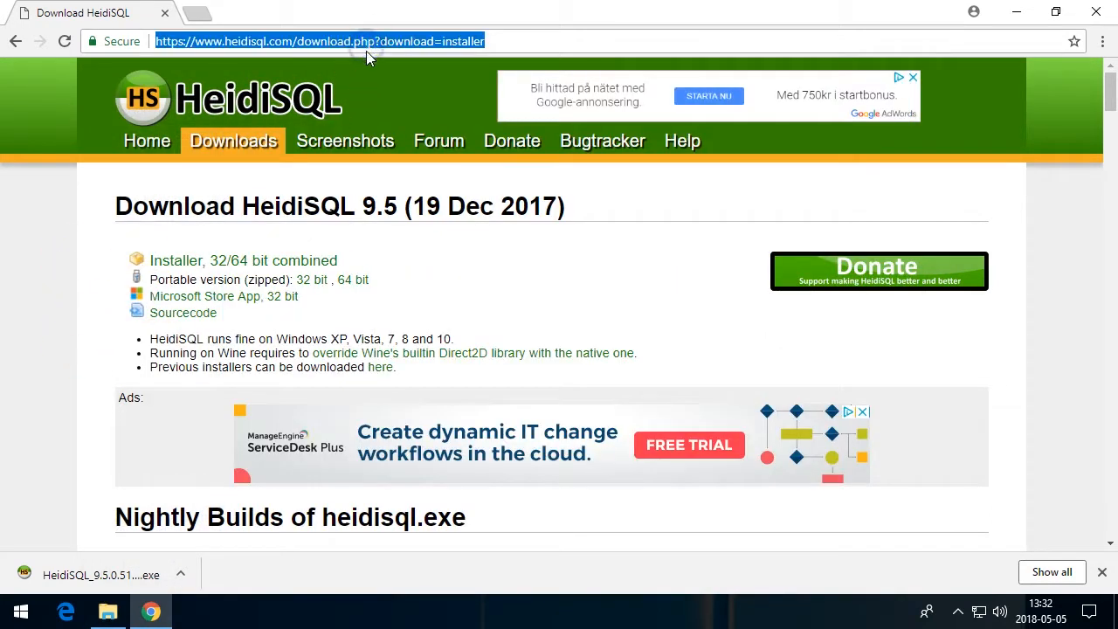
type("php win")
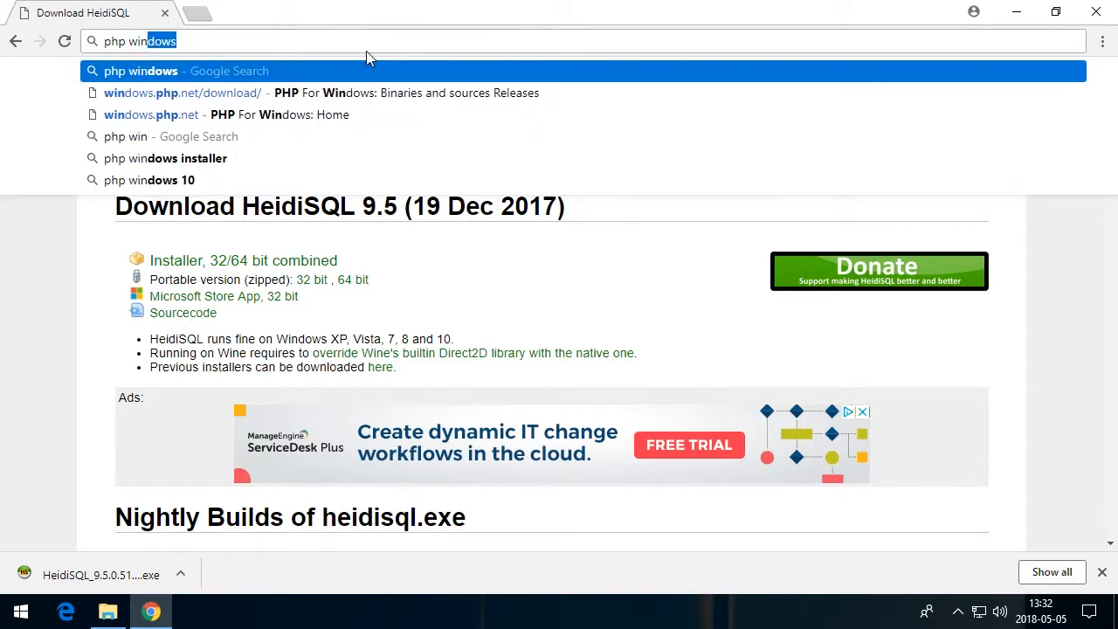
key("Return")
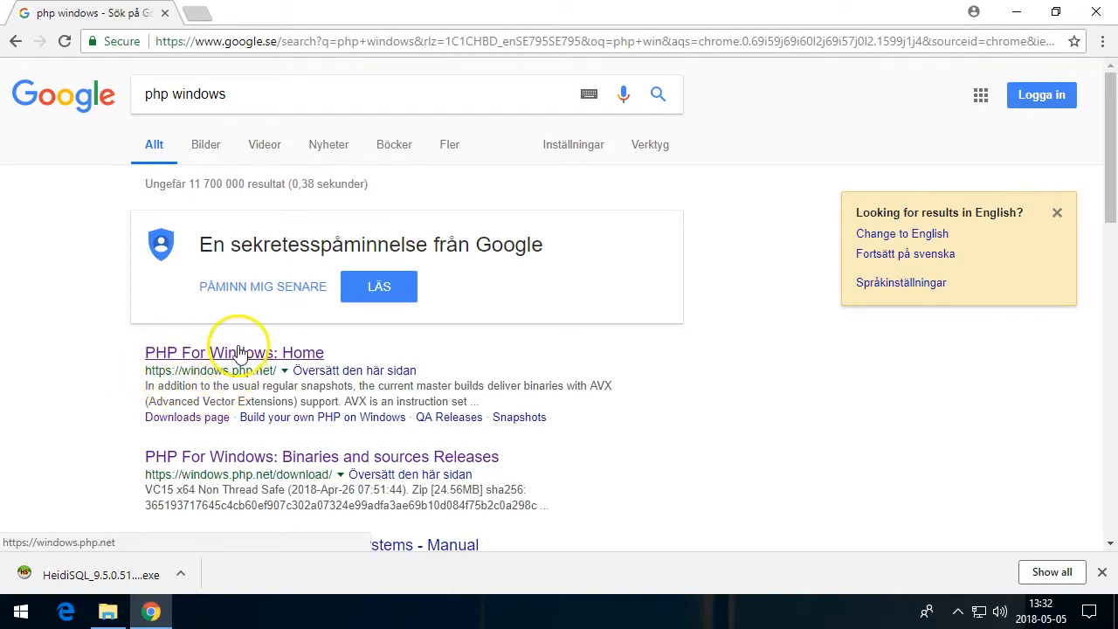
Open windows.php.net downloads and download the PHP 7.2.5 VC15 x64 Non Thread Safe zip
left_click(240, 352)
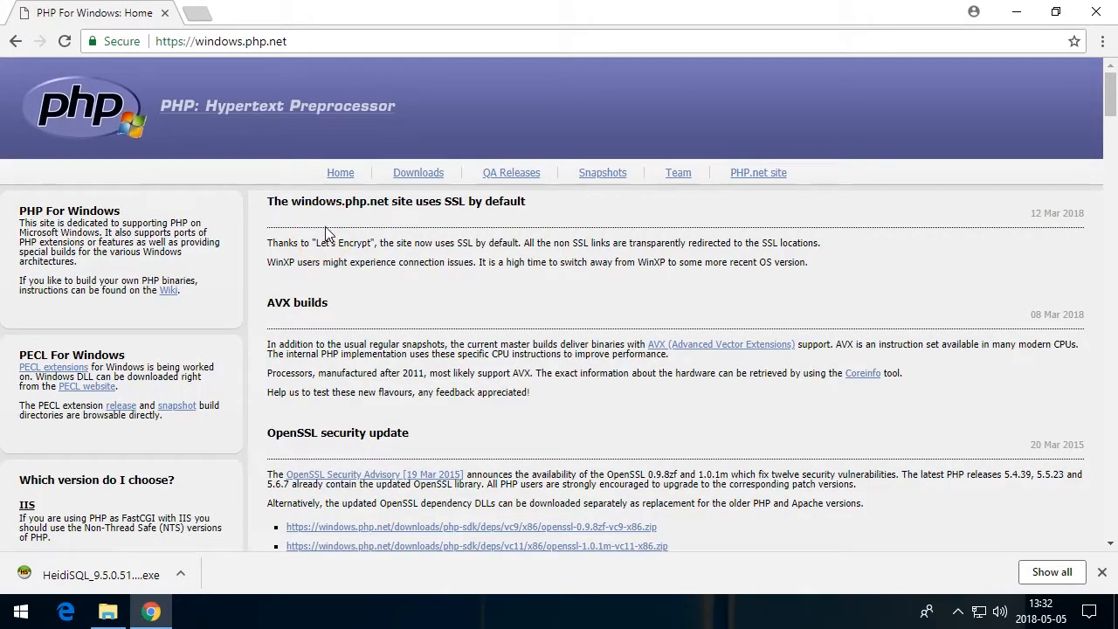
left_click(418, 173)
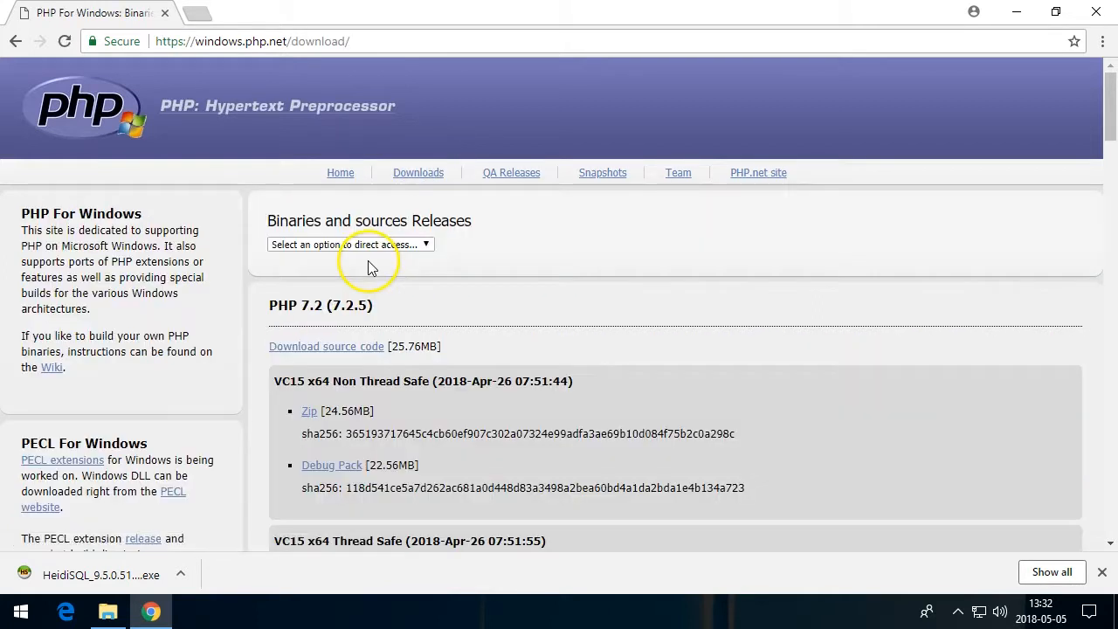
scroll(275, 411, "down", 2)
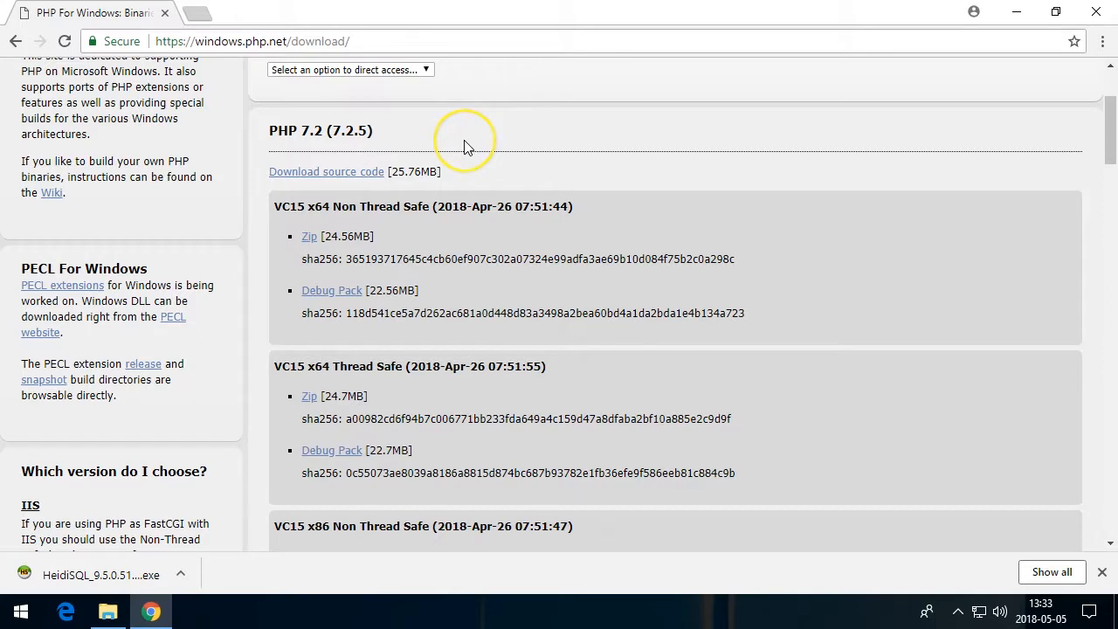
left_click(308, 239)
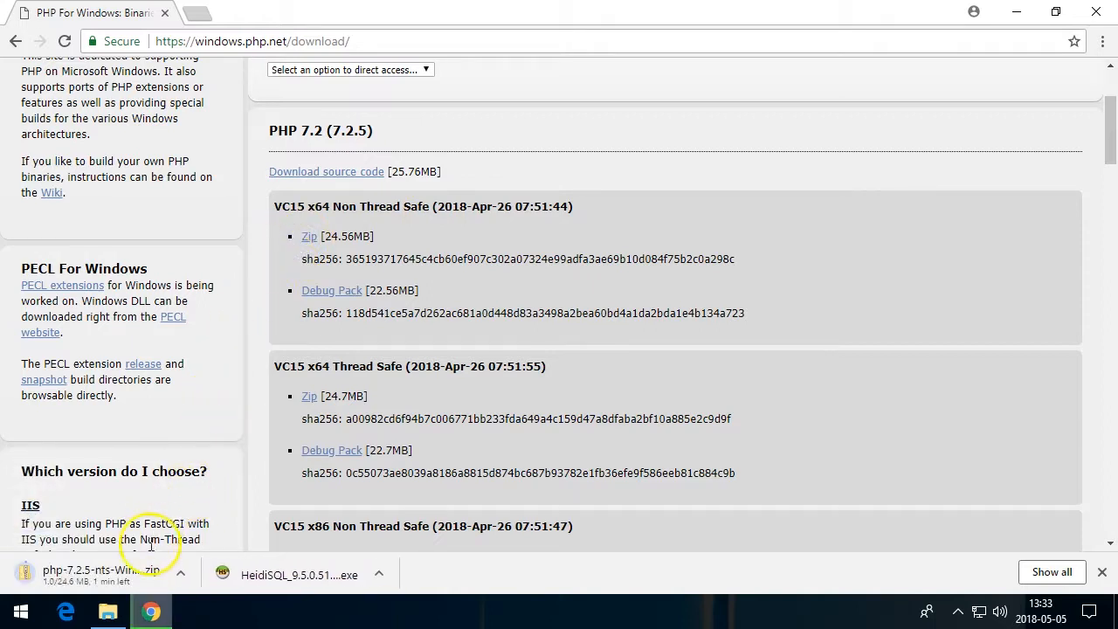
Extract the php-7.2.5-nts-Win32-VC15-x64 archive from Downloads to C:\php
left_click(109, 611)
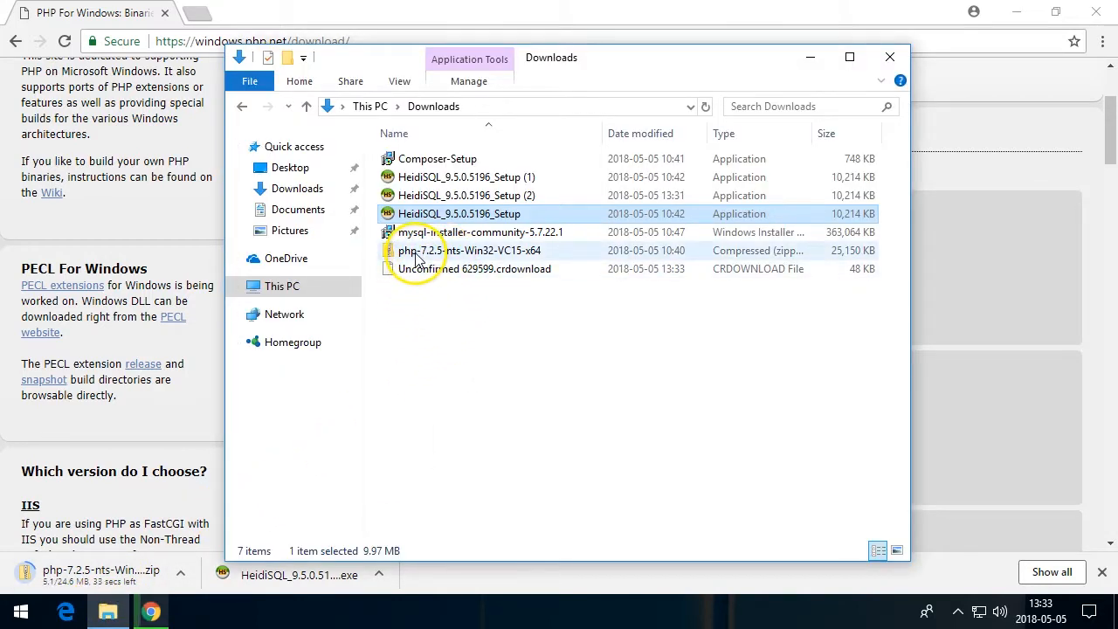
left_click(417, 255)
right_click(418, 255)
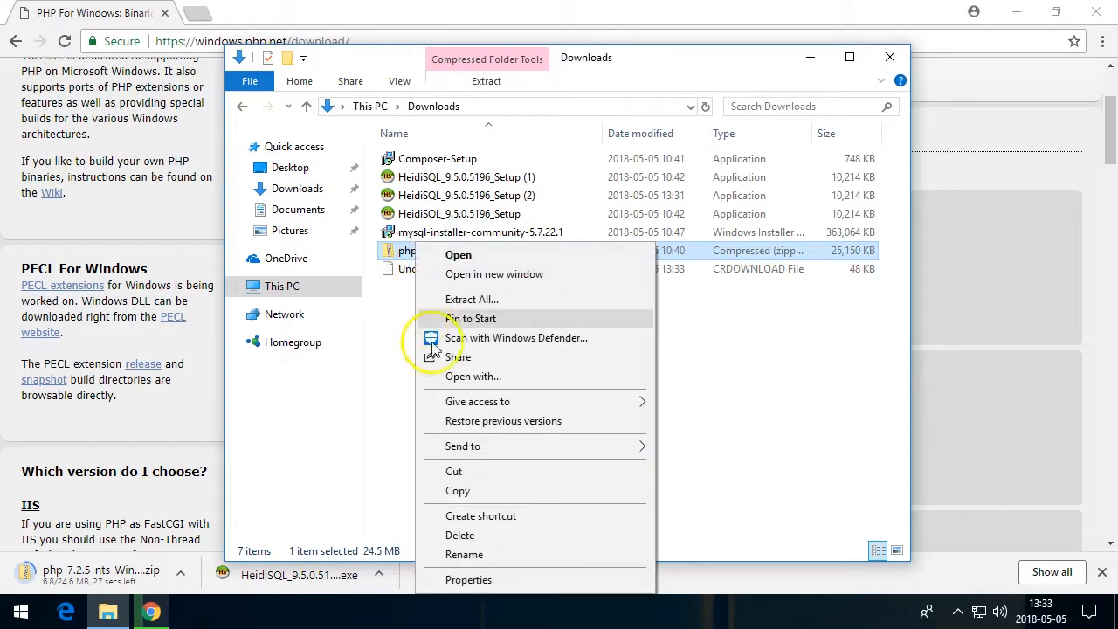
left_click(437, 300)
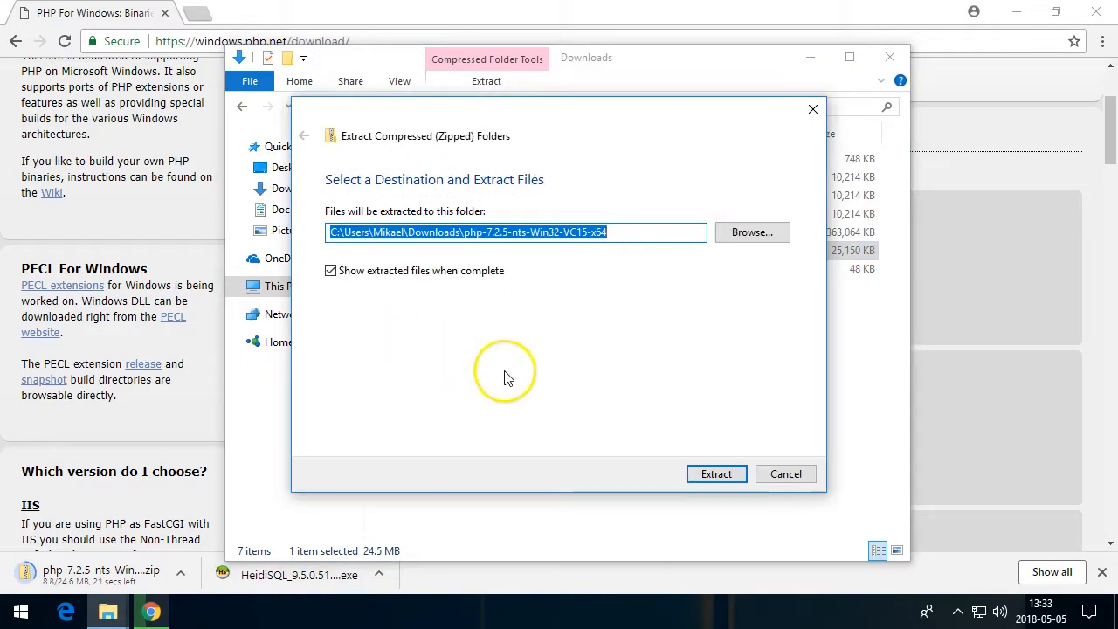
left_click_drag(344, 232, 668, 226)
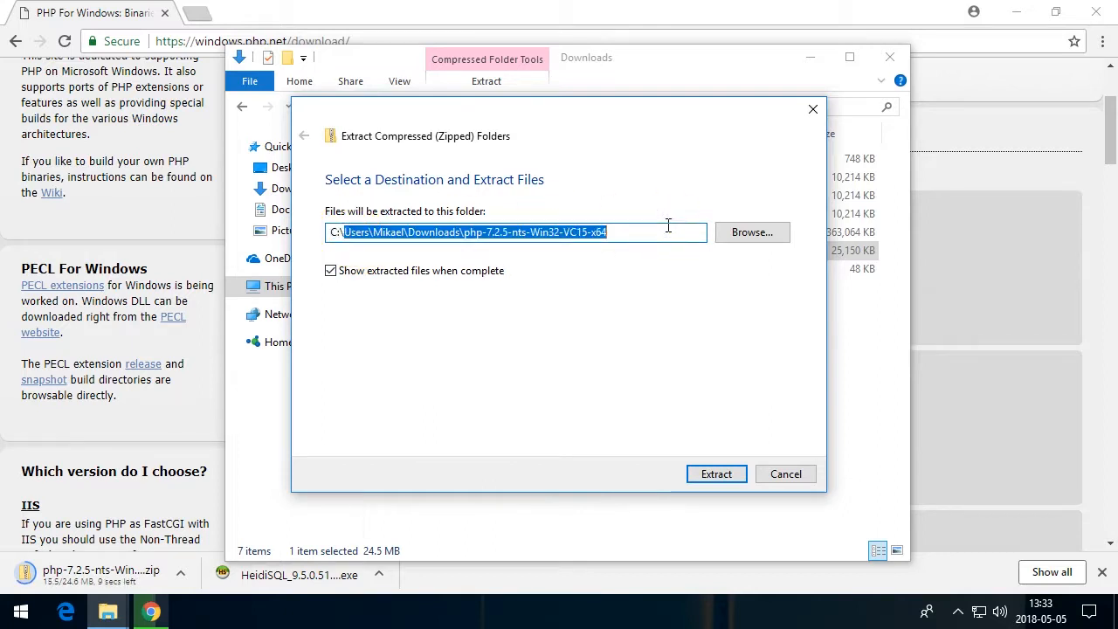
type("php")
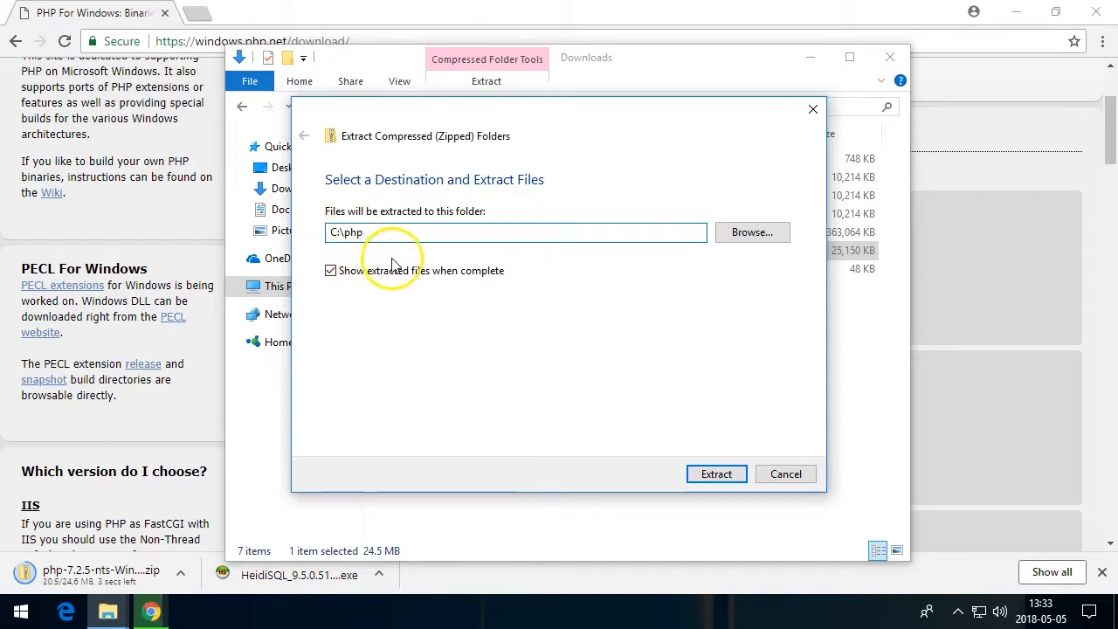
left_click(717, 473)
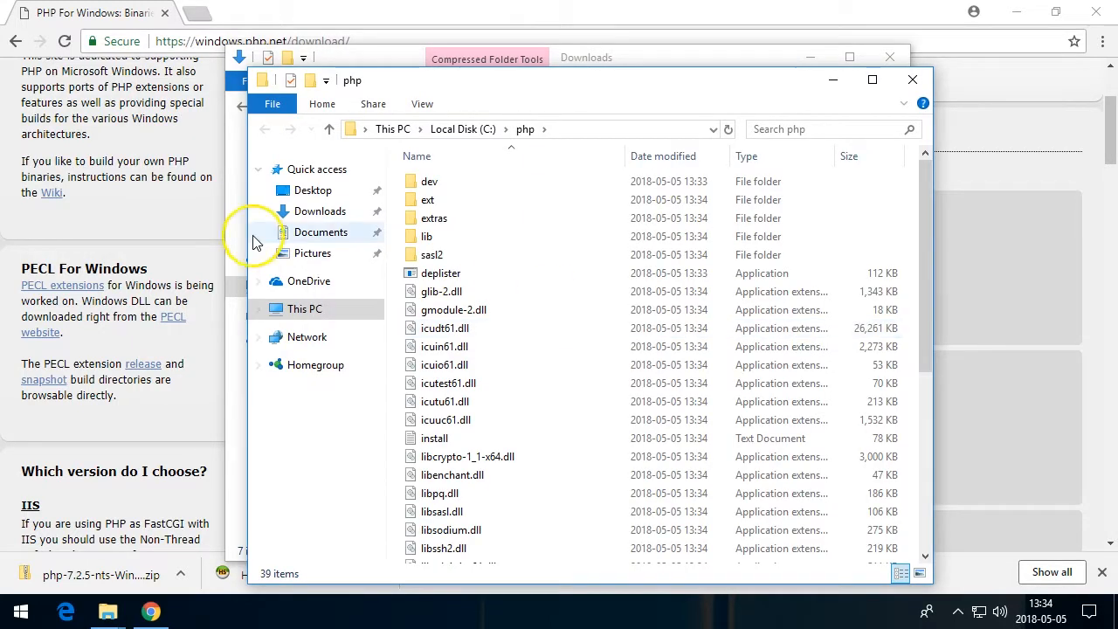
Rename php.ini-development to php.ini in the C:\php folder, accepting the extension change
double_click(478, 83)
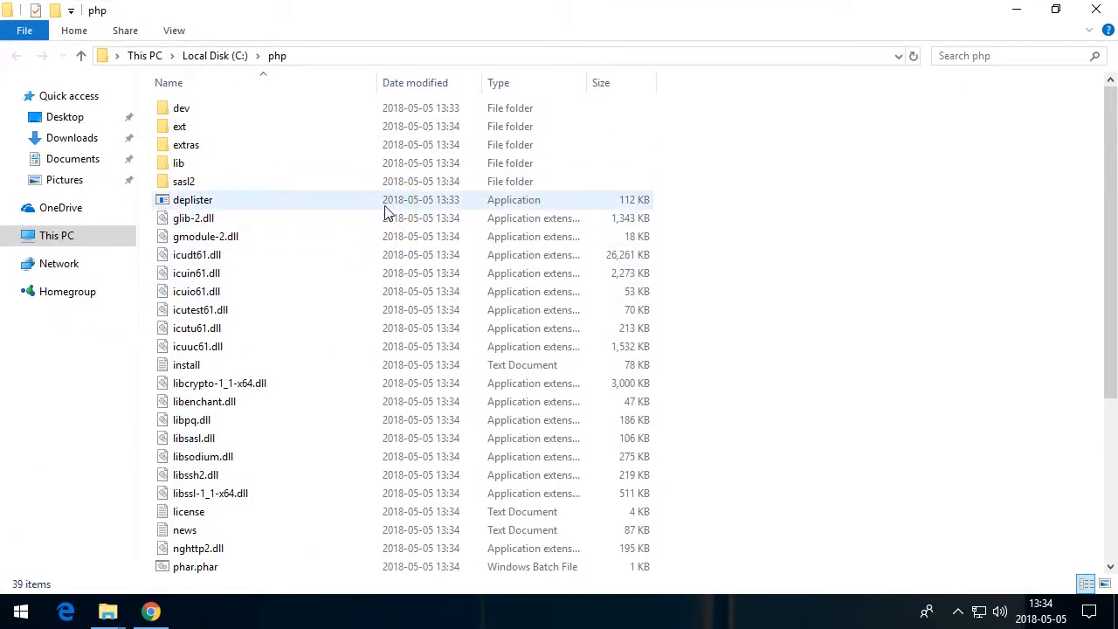
scroll(329, 350, "down", 2)
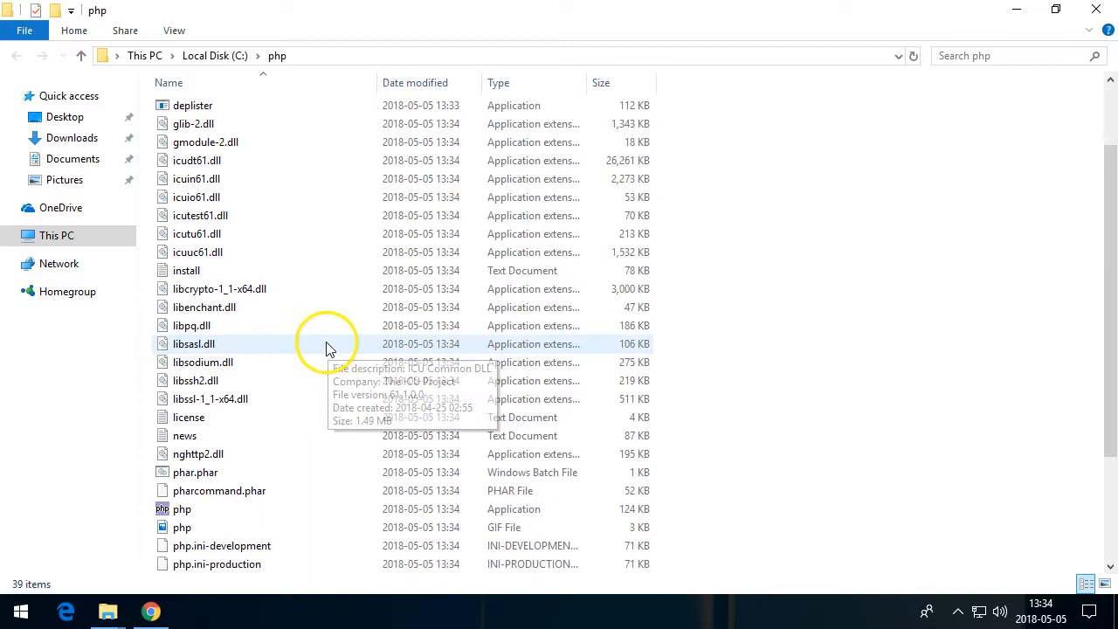
scroll(324, 343, "down", 3)
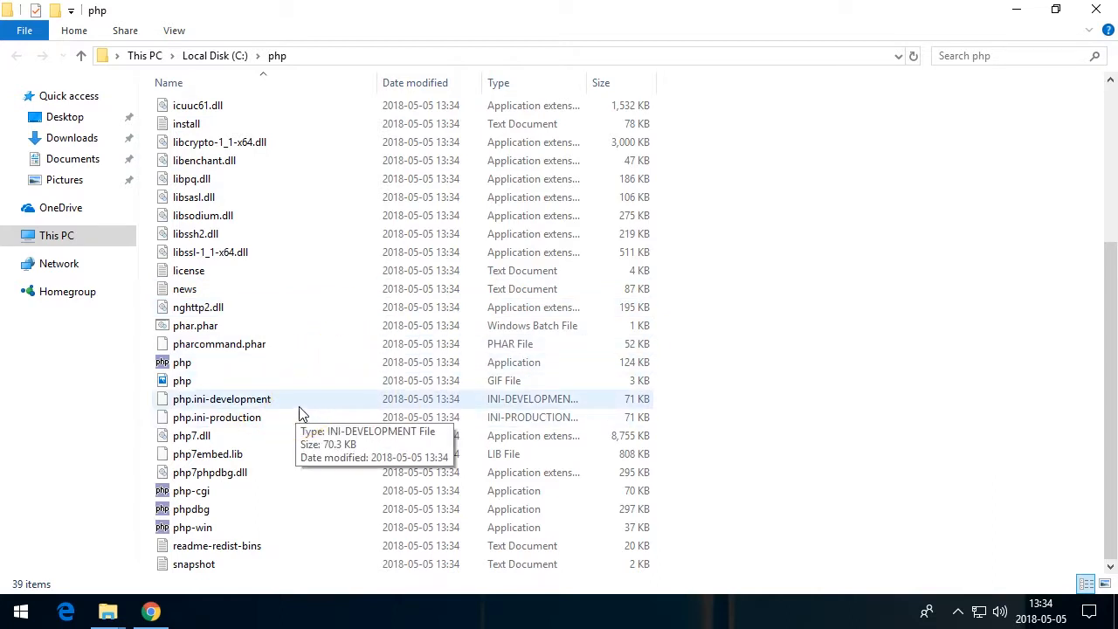
left_click(224, 399)
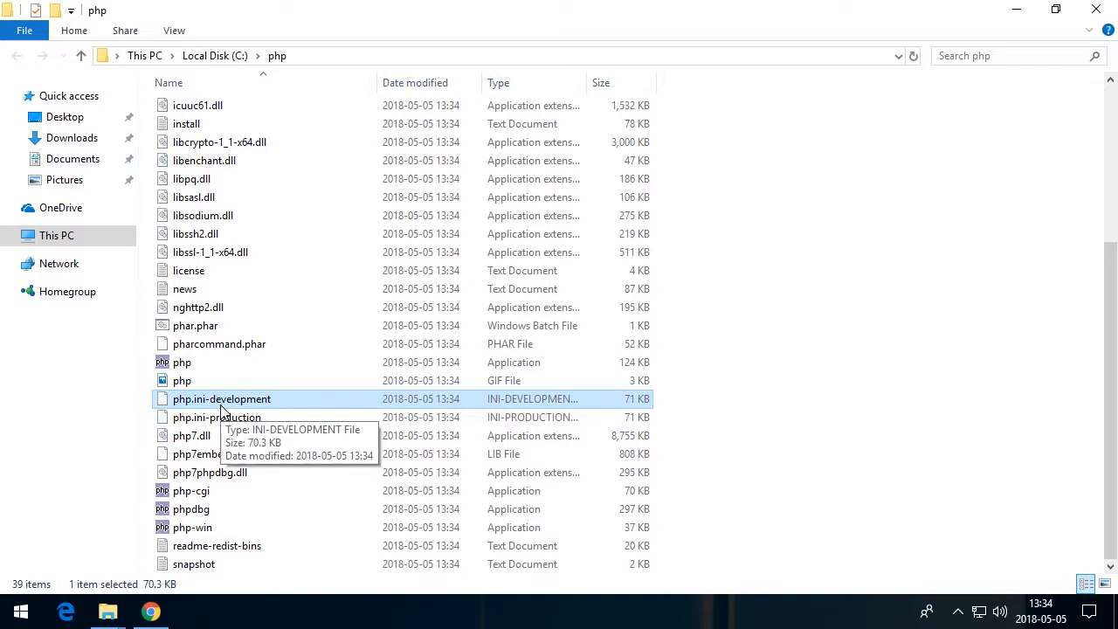
left_click(215, 400)
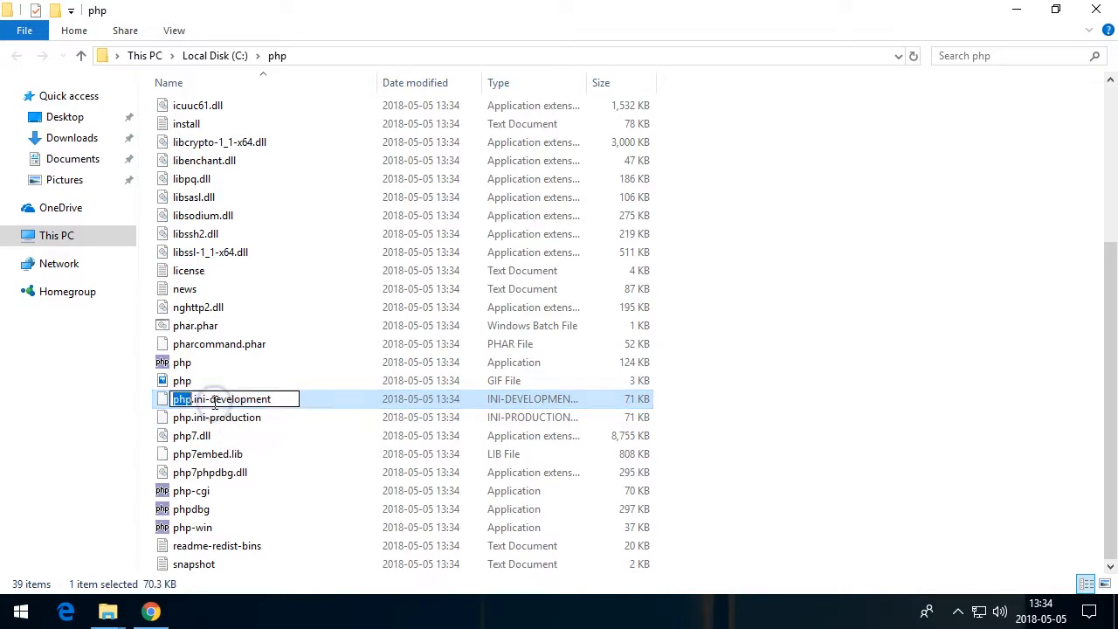
left_click_drag(205, 398, 269, 398)
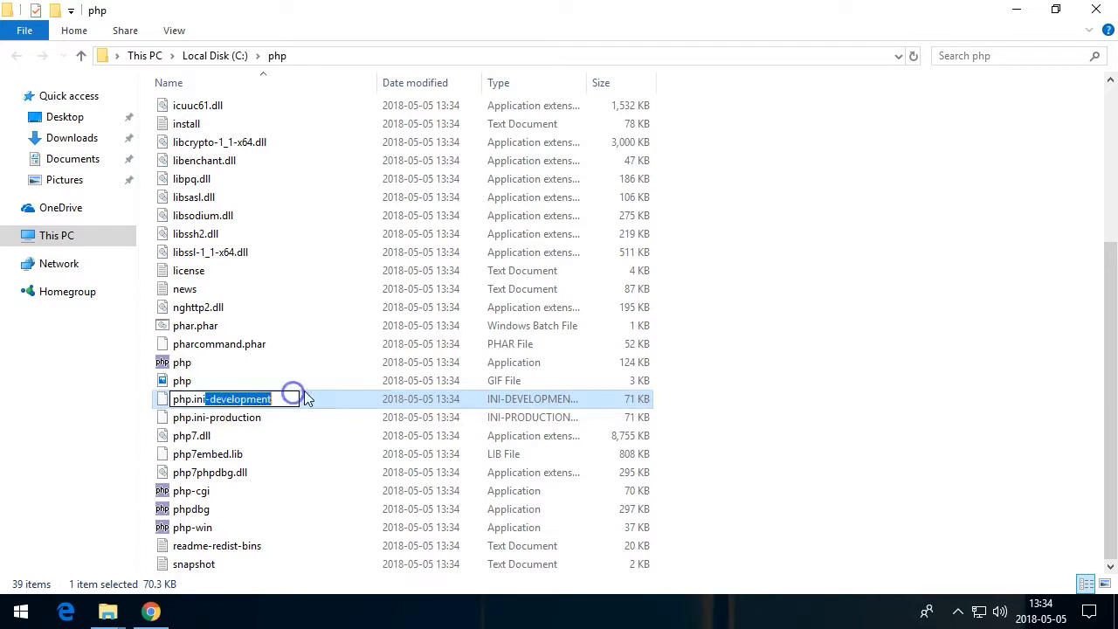
key("BackSpace")
key("Return")
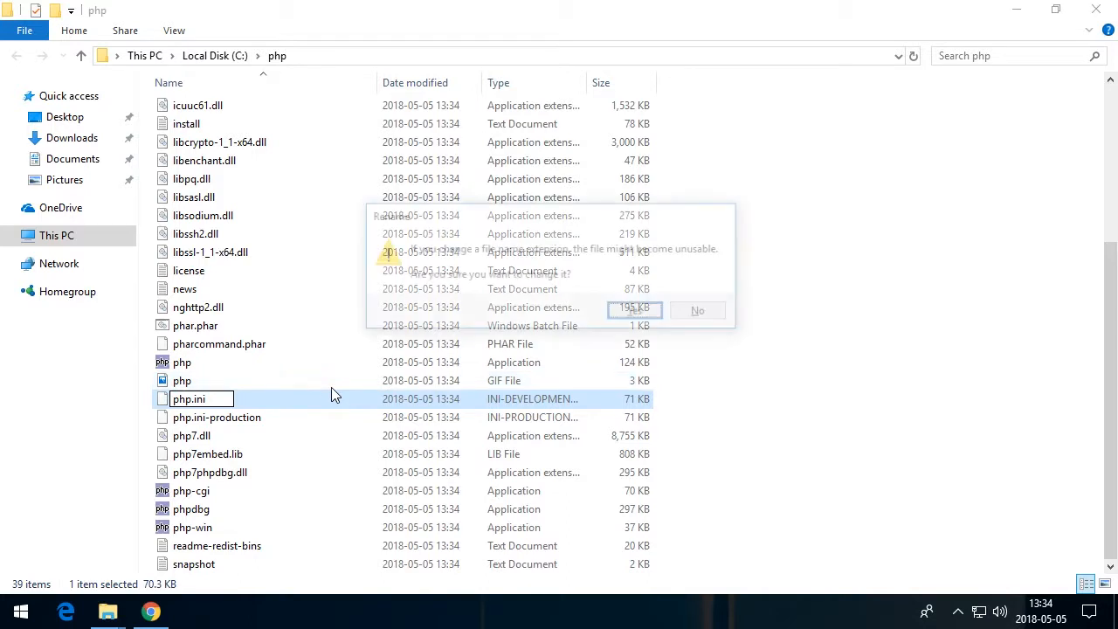
left_click(633, 313)
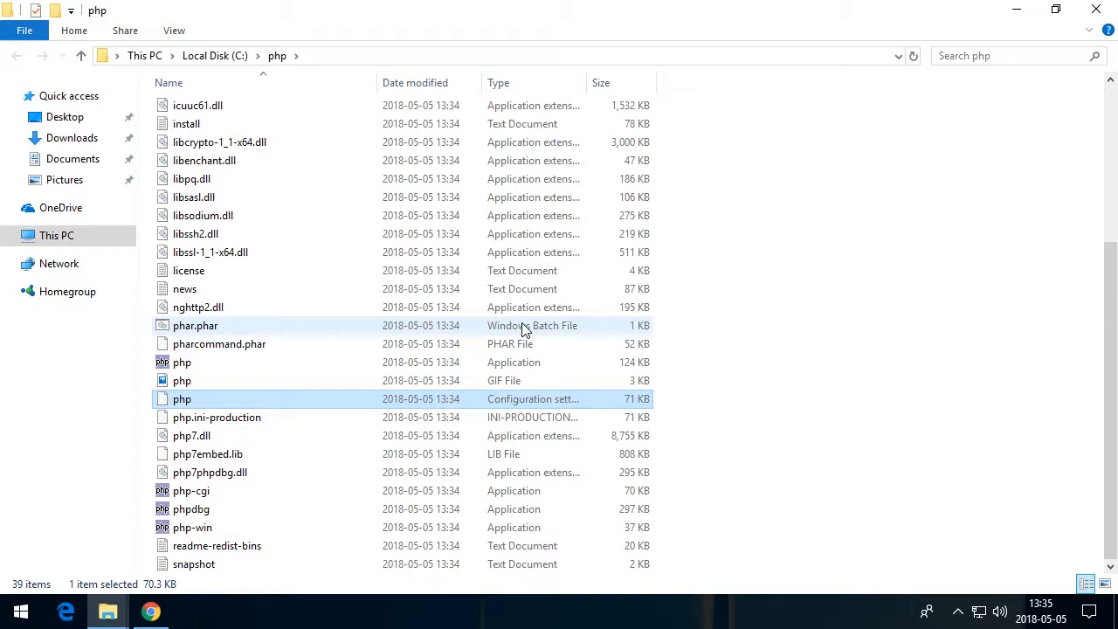
Open Control Panel and search it for env
left_click(17, 612)
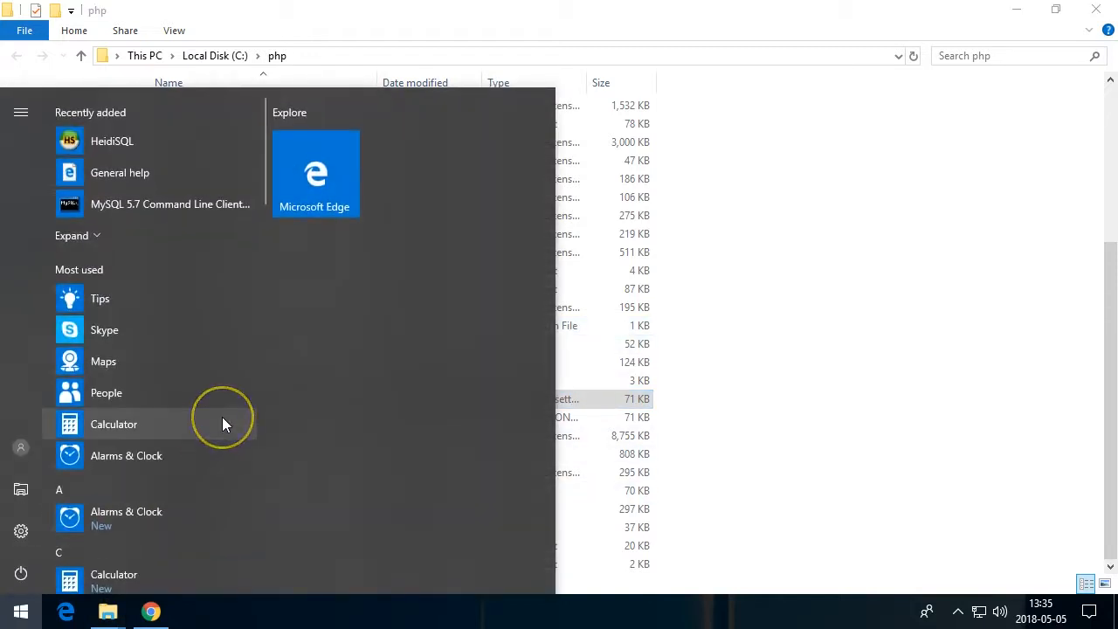
type("contr")
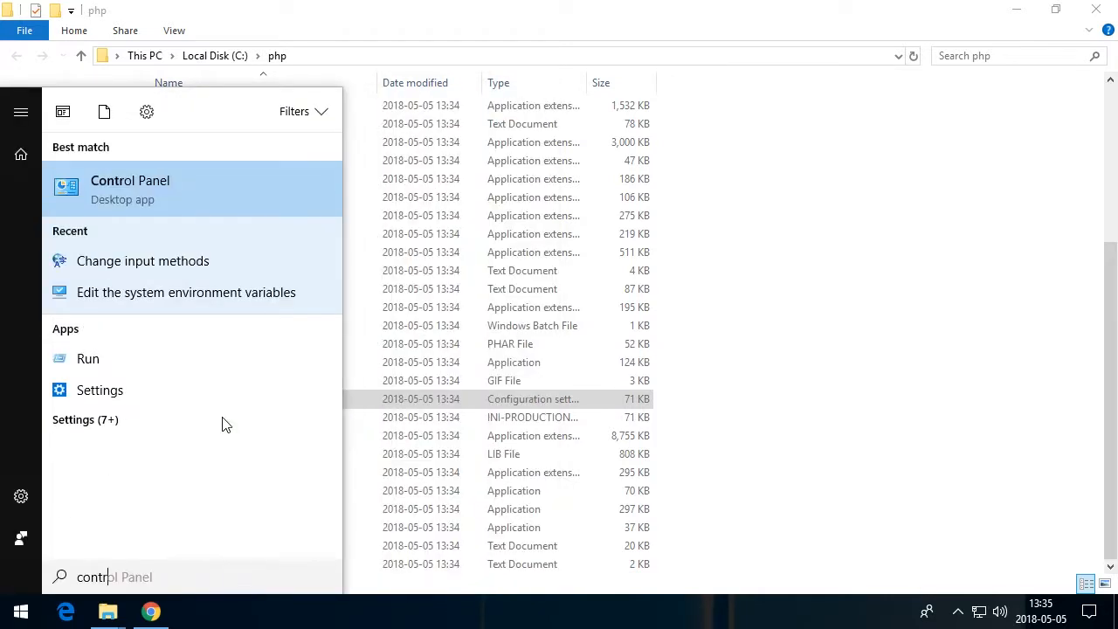
key("Return")
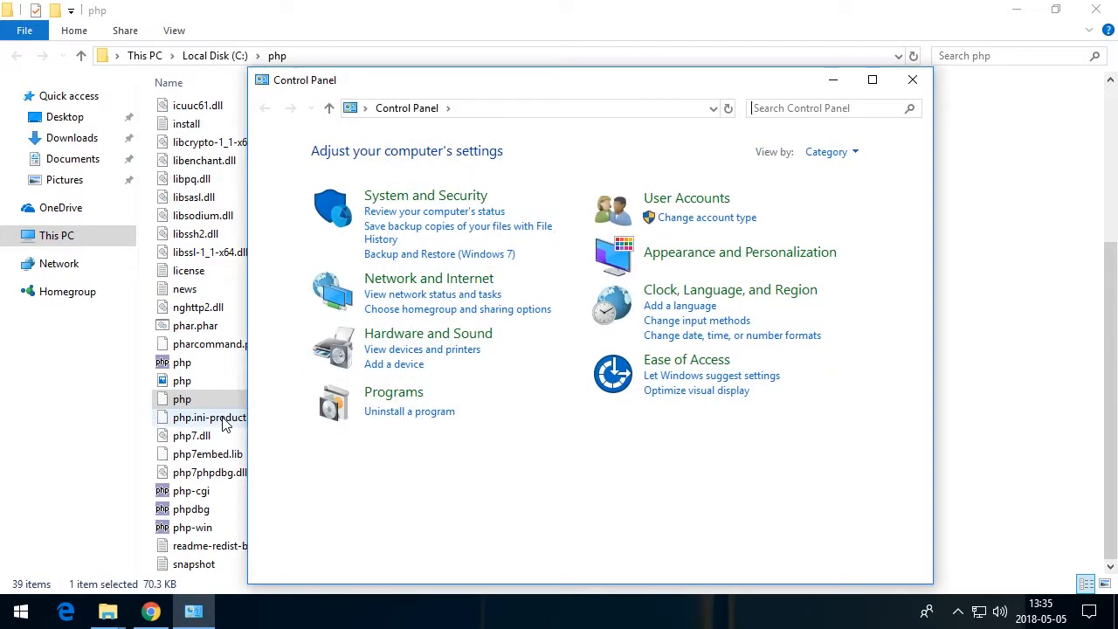
type("e")
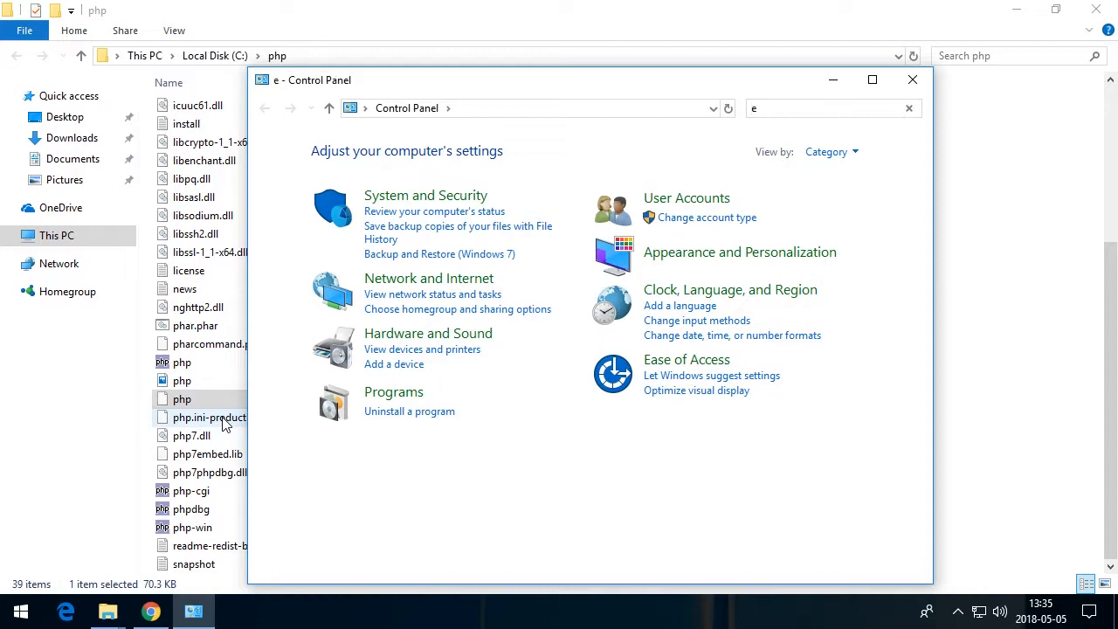
type("nv")
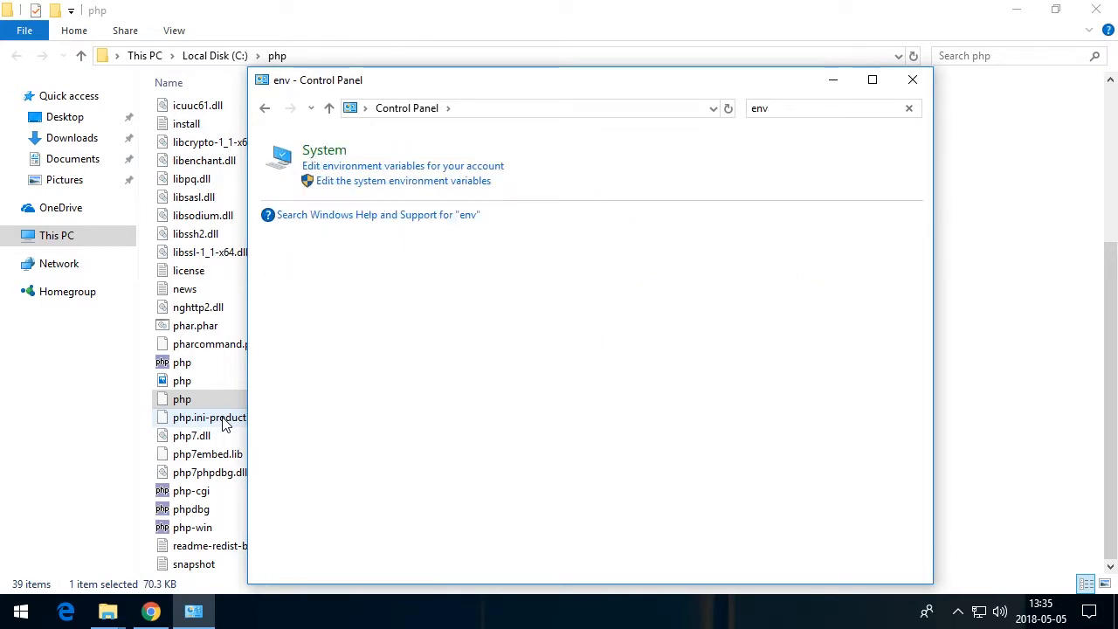
Add c:\php as a new entry in the user Path environment variable and confirm all dialogs
left_click(358, 186)
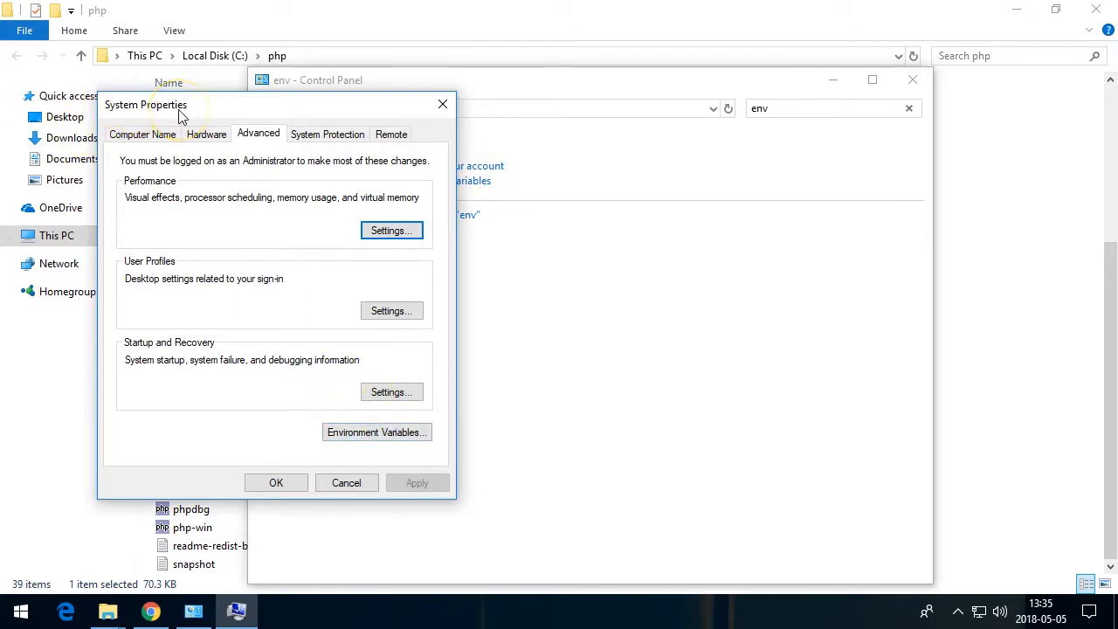
left_click(338, 434)
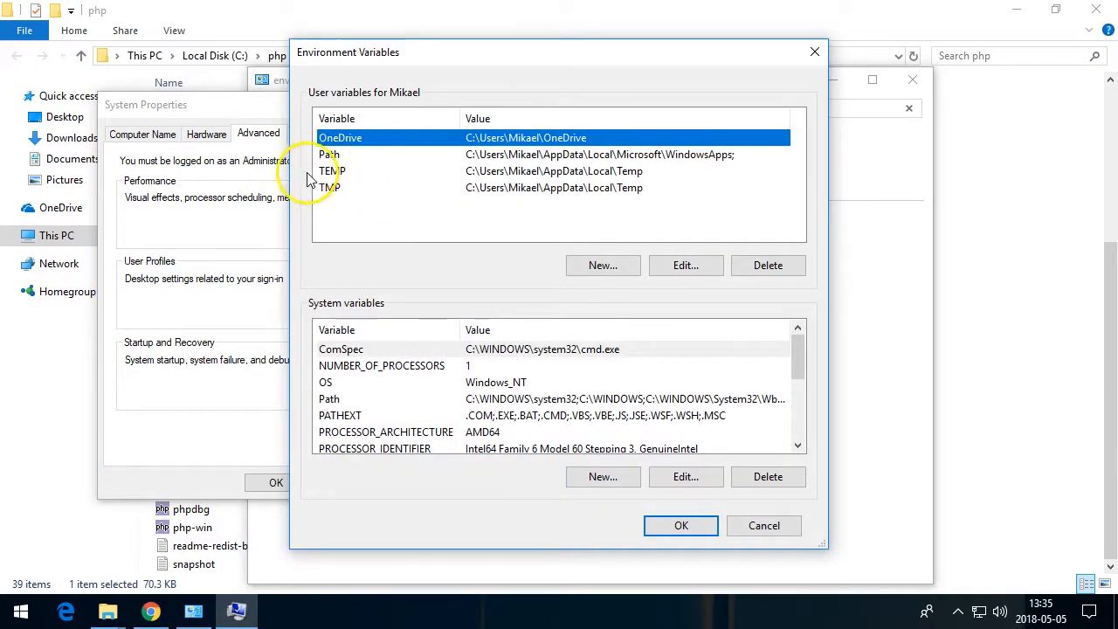
left_click(329, 158)
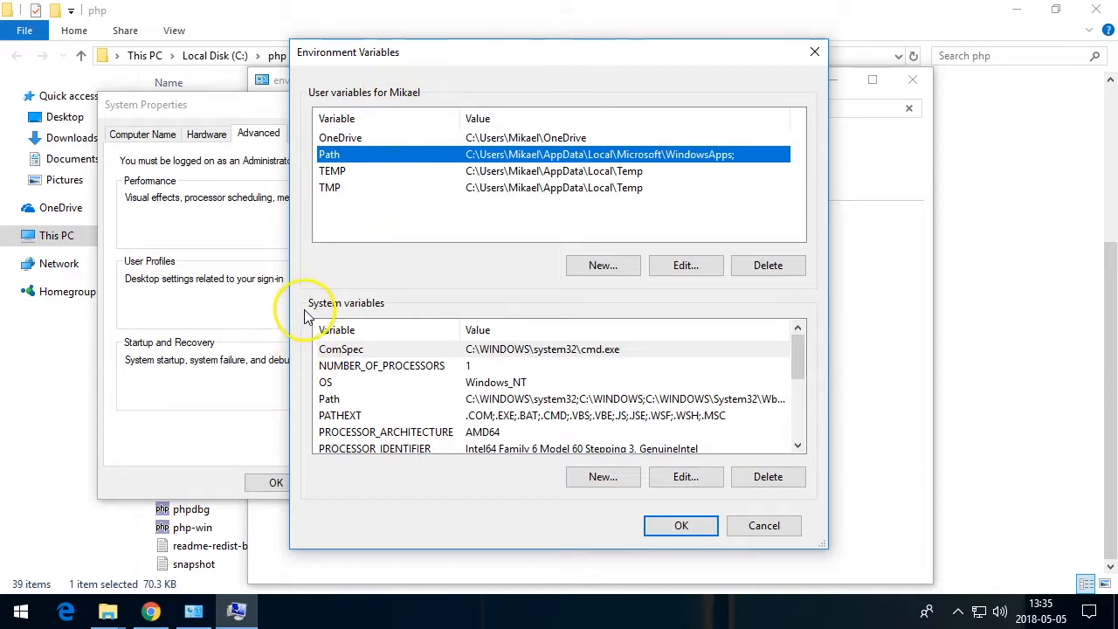
left_click(329, 388)
left_click(328, 399)
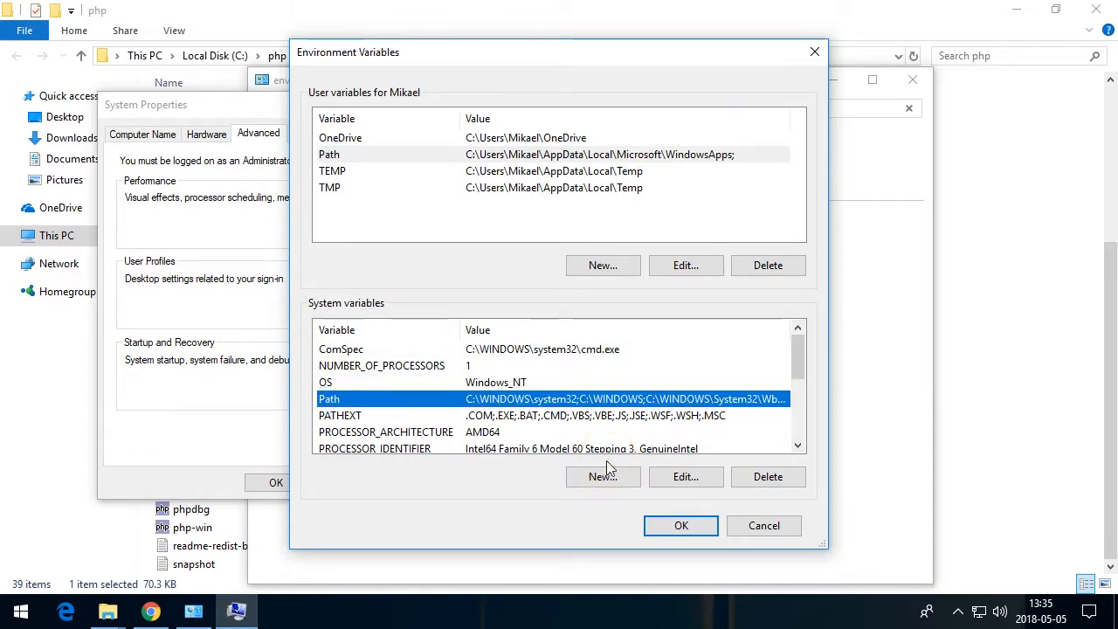
left_click(347, 153)
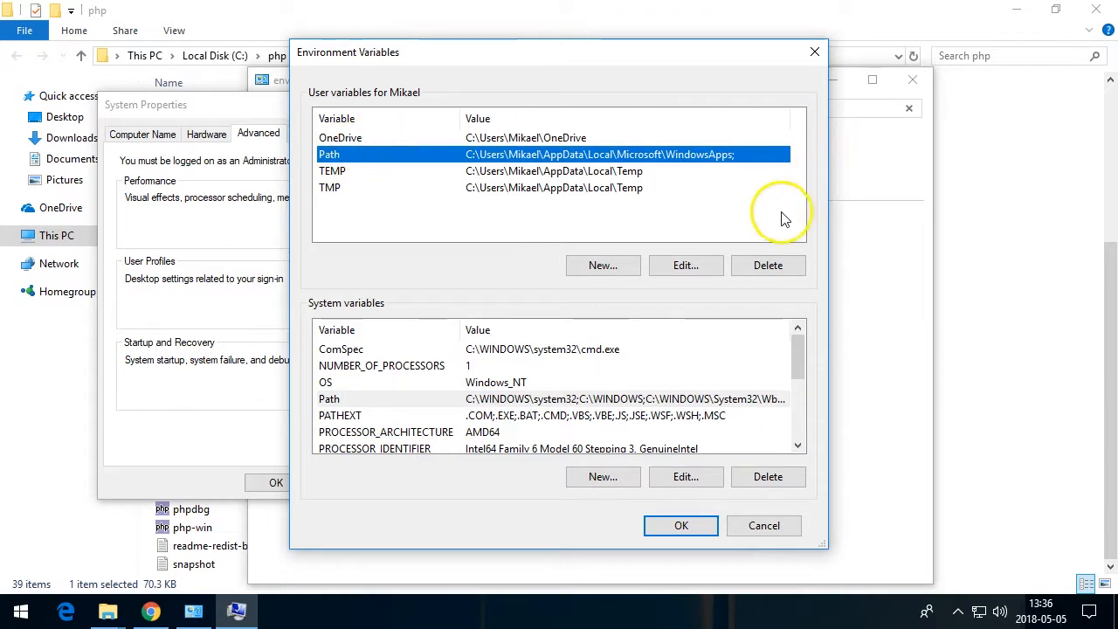
left_click(682, 267)
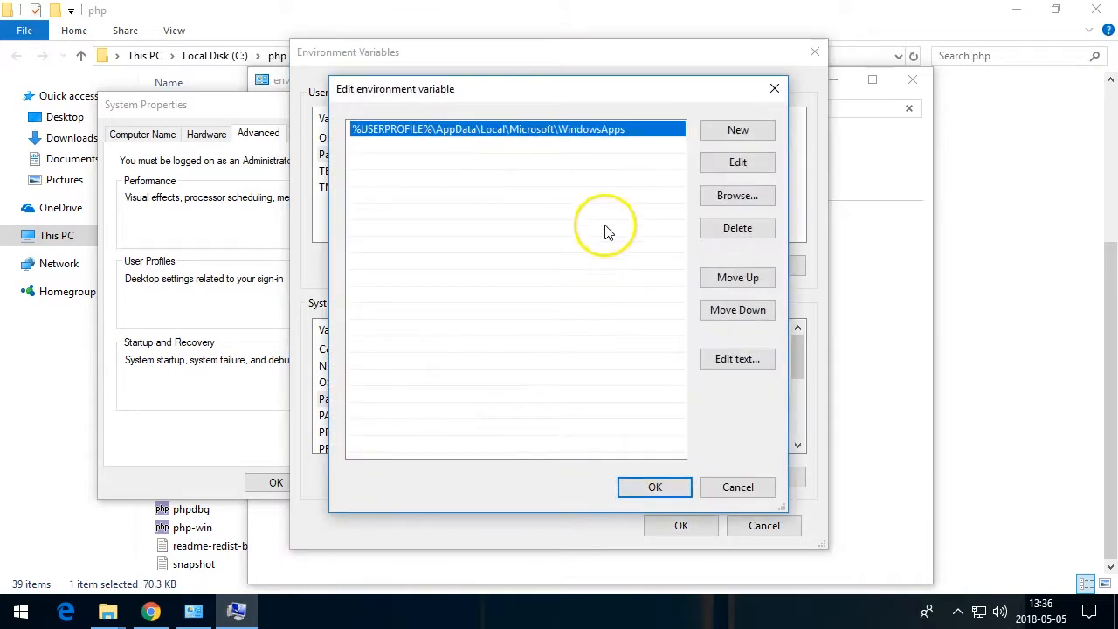
left_click(719, 136)
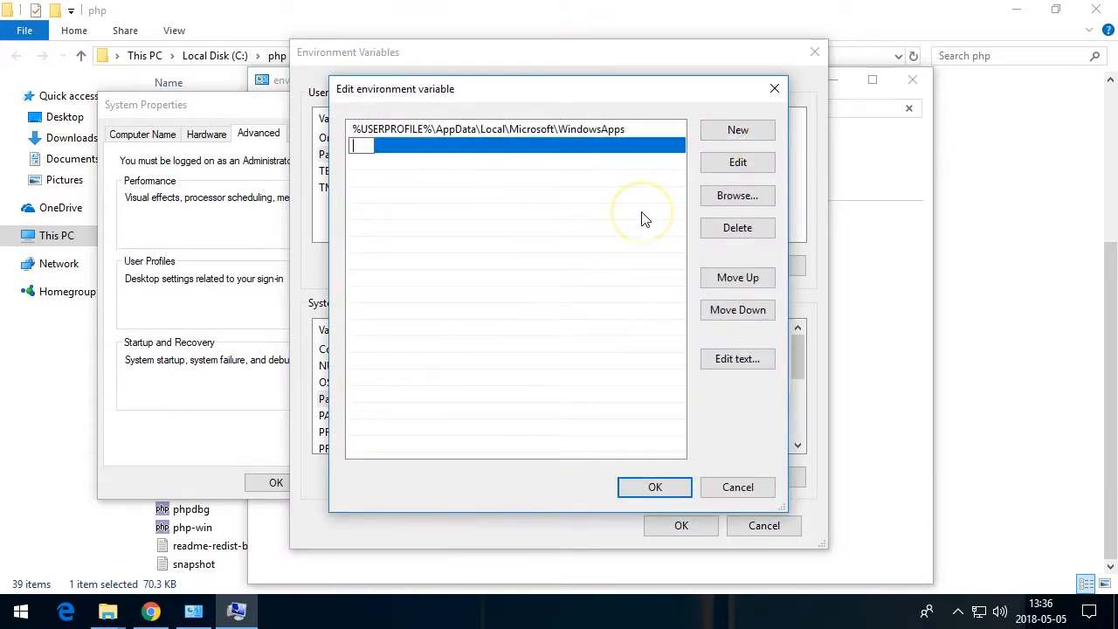
type("c:\\php")
key("Return")
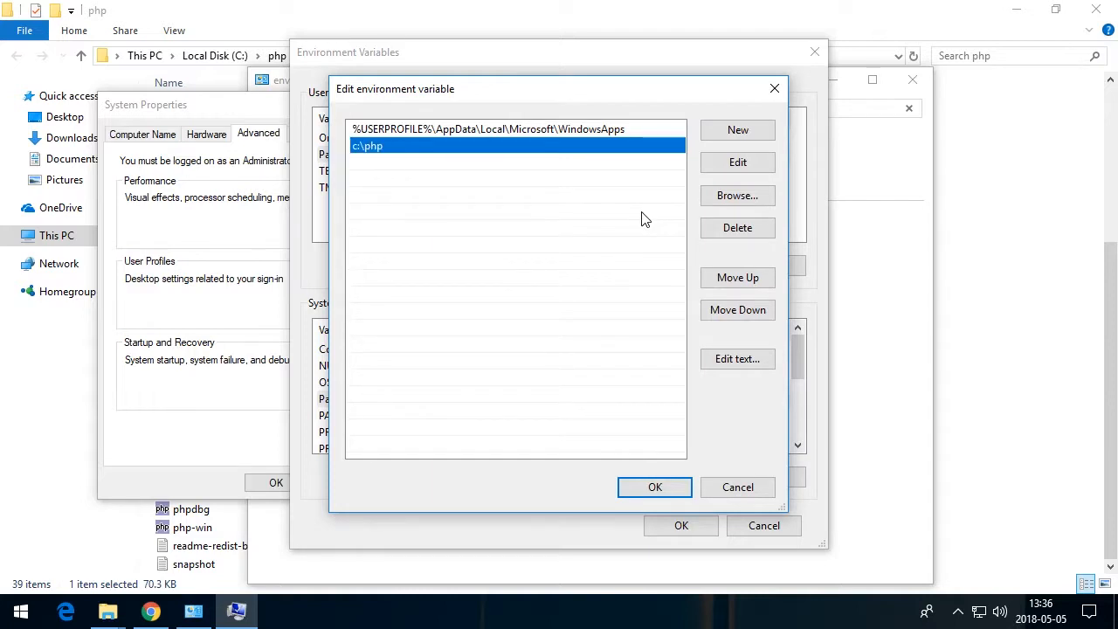
left_click(628, 489)
left_click(663, 525)
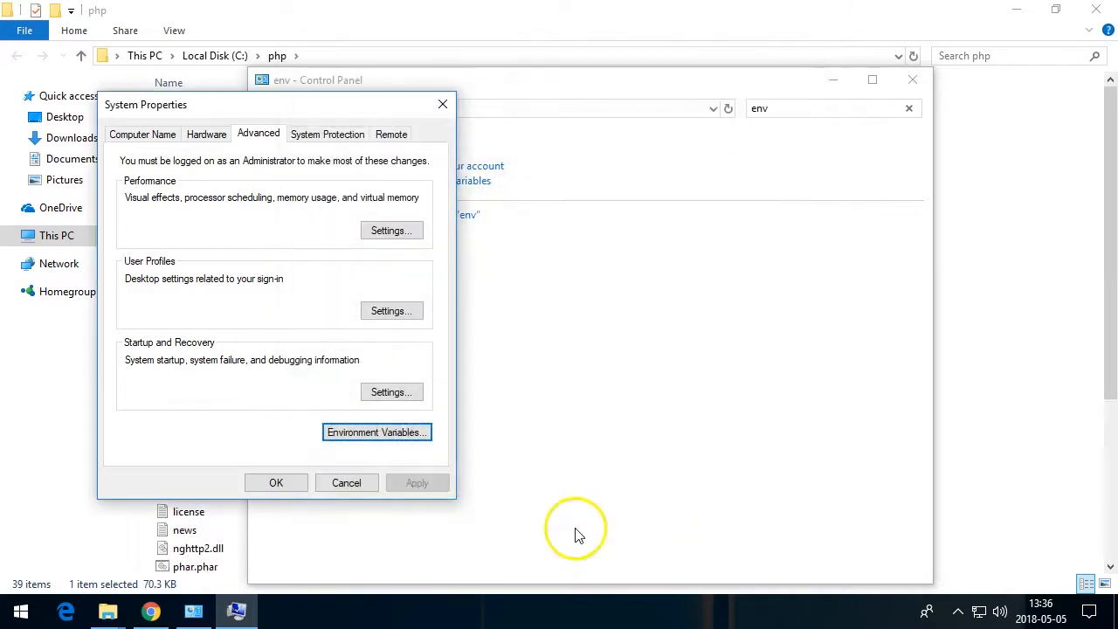
left_click(271, 484)
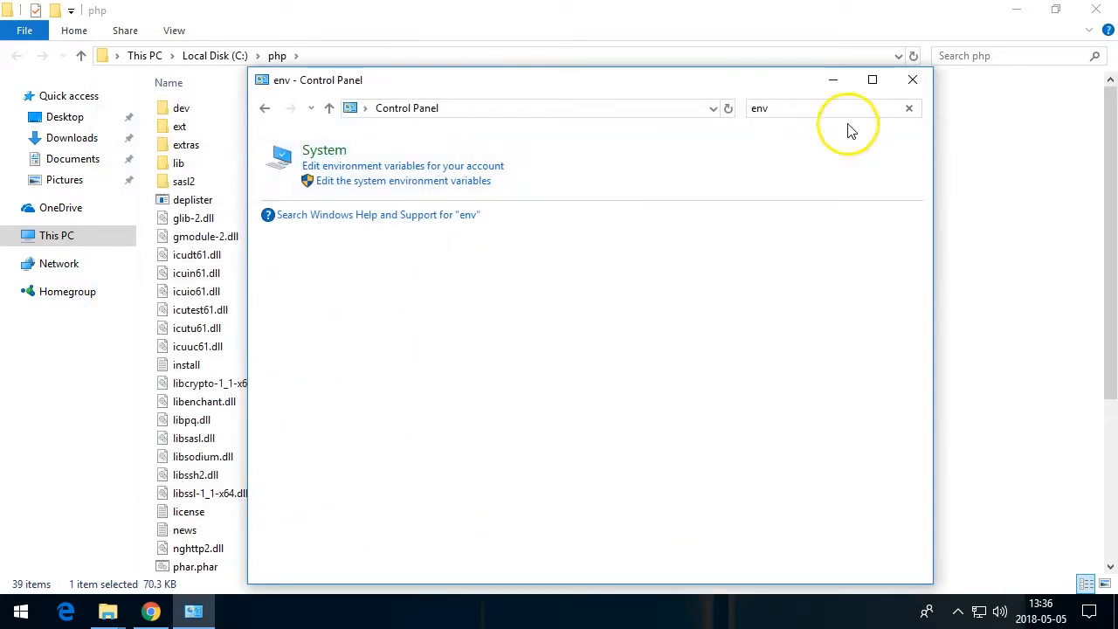
Close the Control Panel and File Explorer windows and minimize the browser
left_click(912, 80)
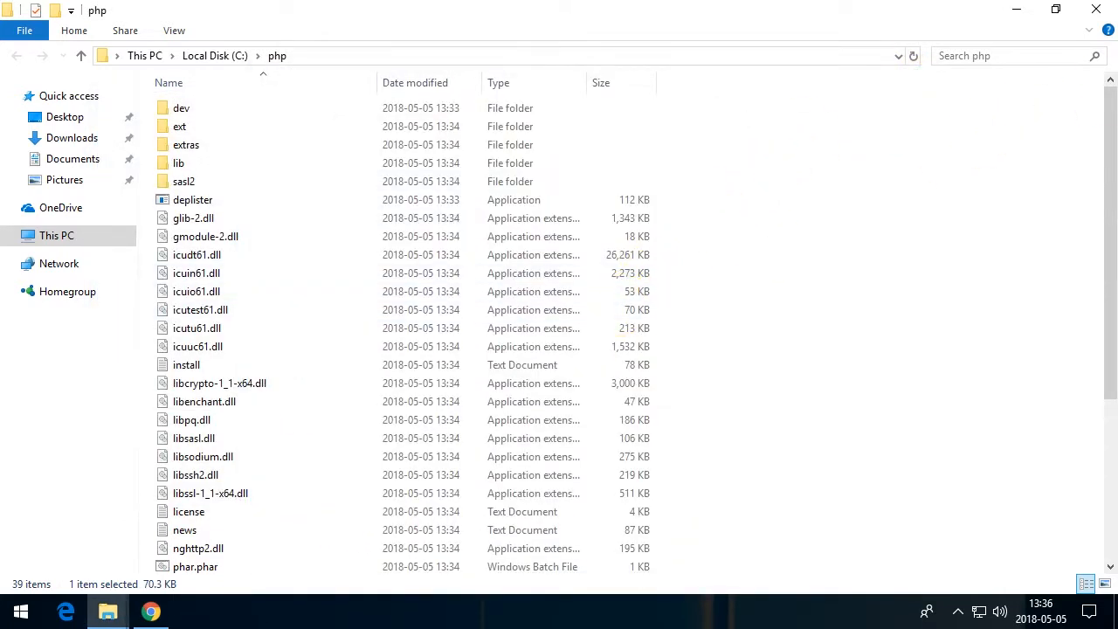
left_click(1096, 8)
left_click(810, 60)
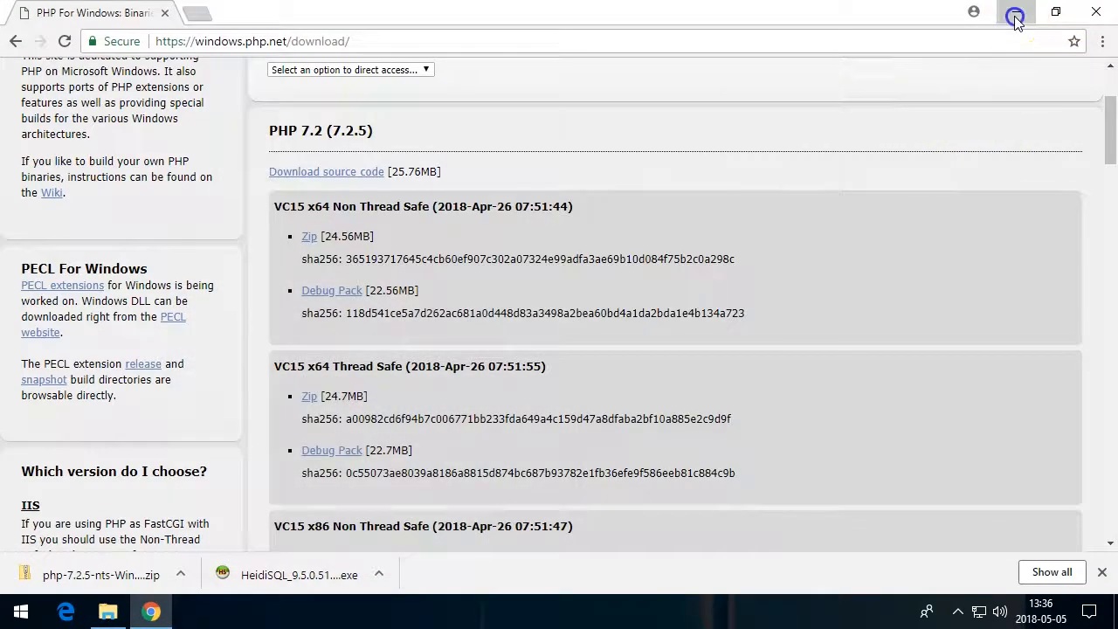
left_click(1015, 14)
Search the Start menu for cmd and open Command Prompt
left_click(21, 611)
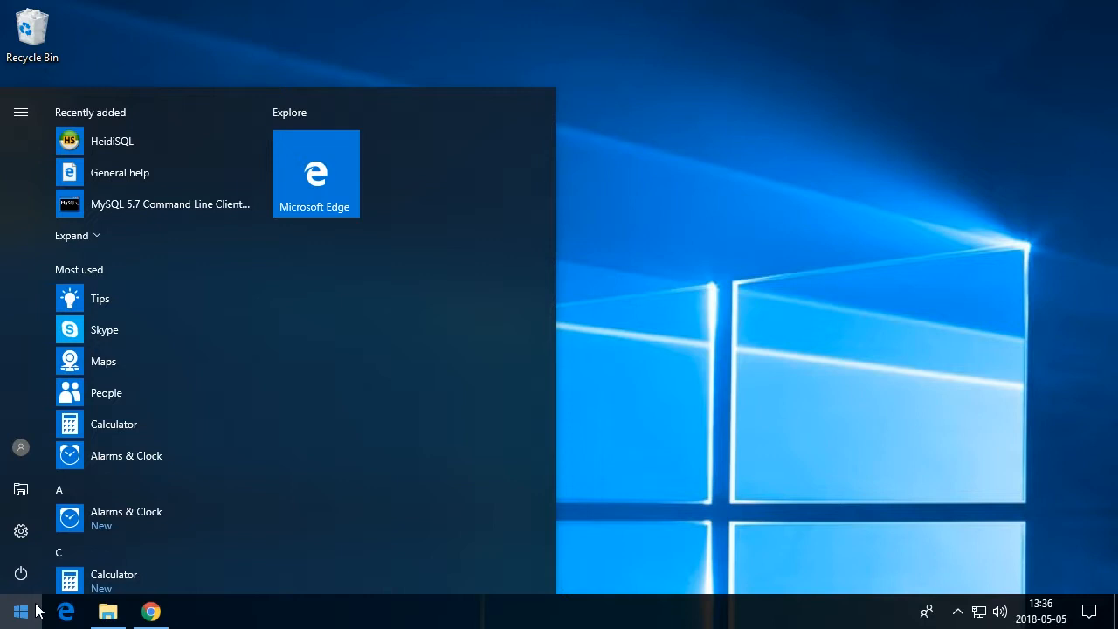
type("cmd")
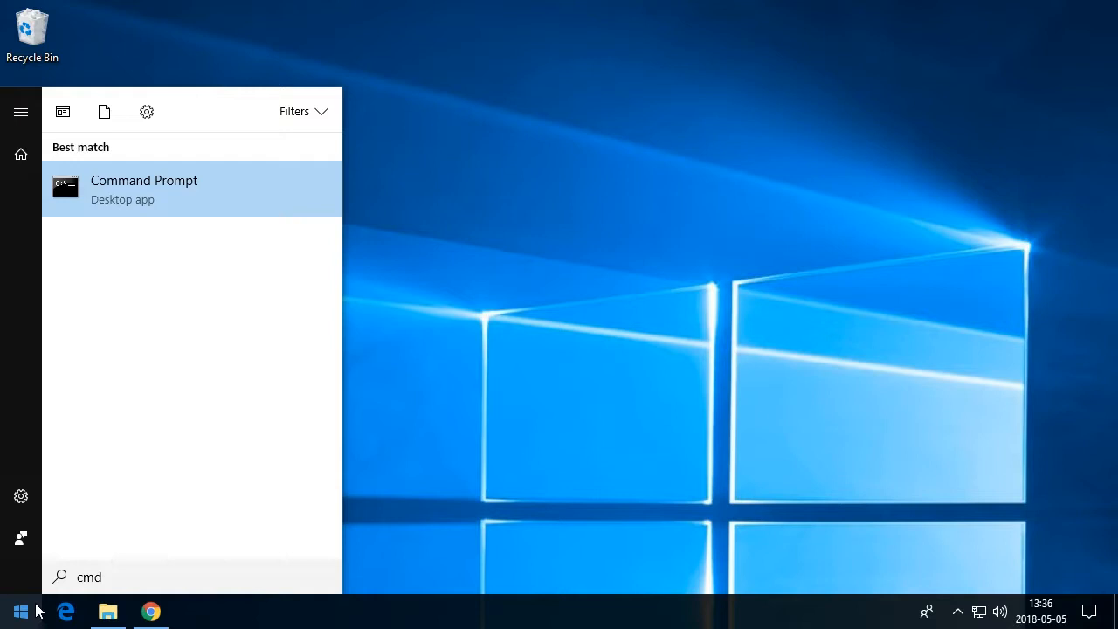
key("Return")
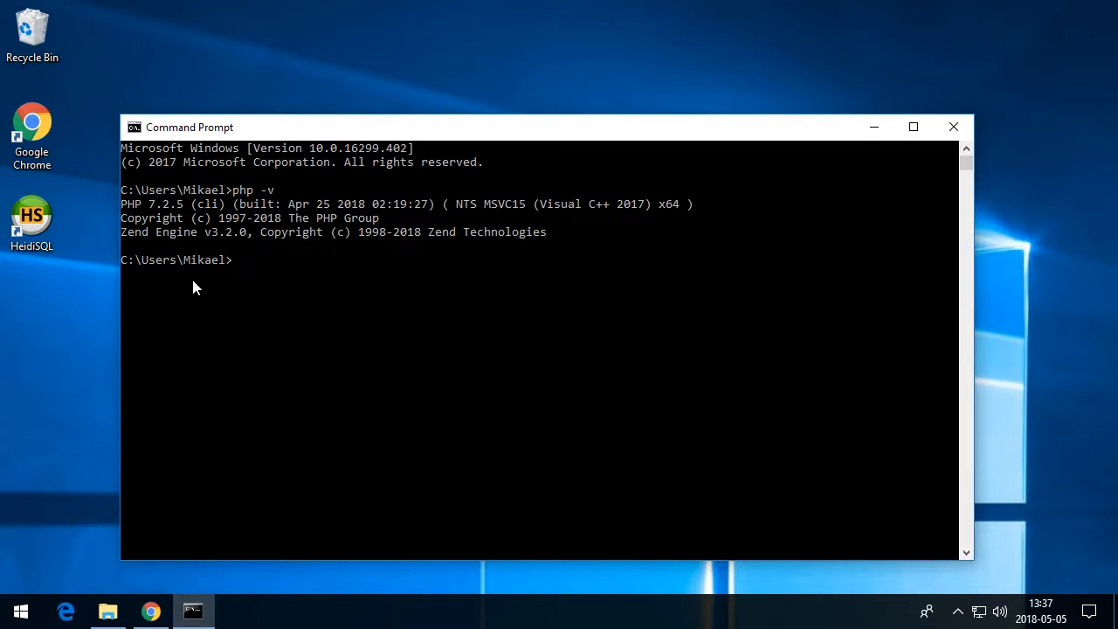
Switch to the browser and search the web for get composer
left_click(150, 610)
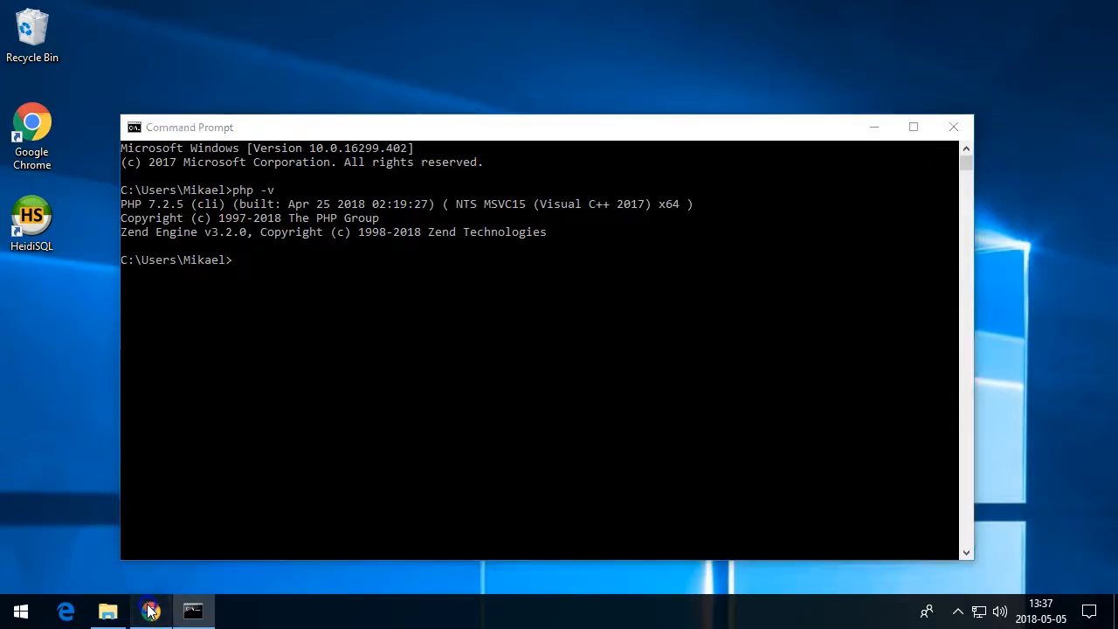
left_click(306, 48)
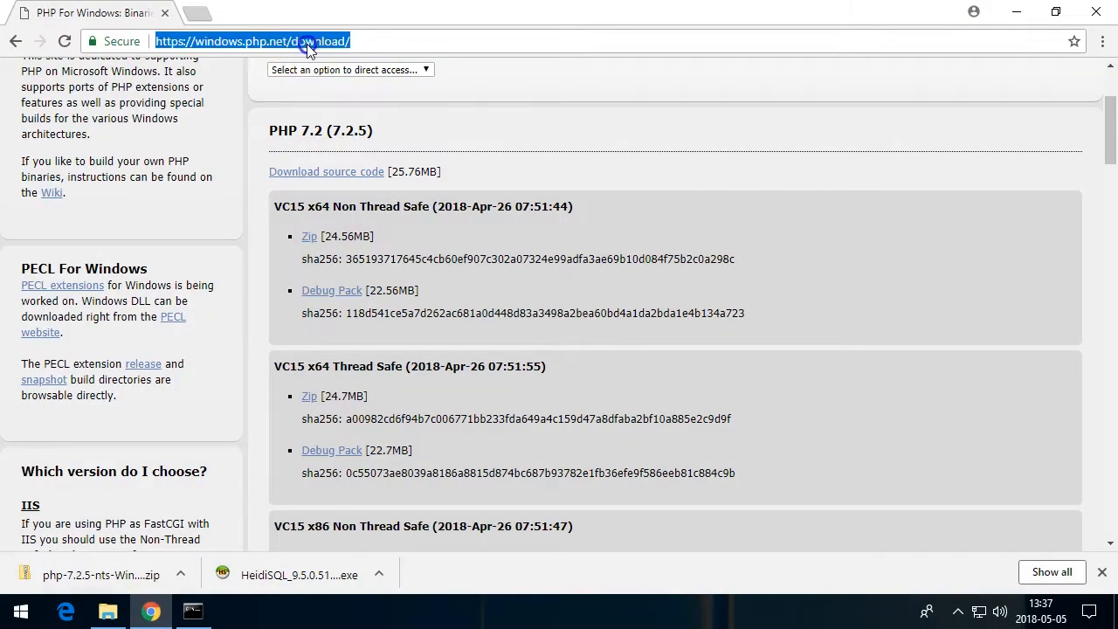
type("get")
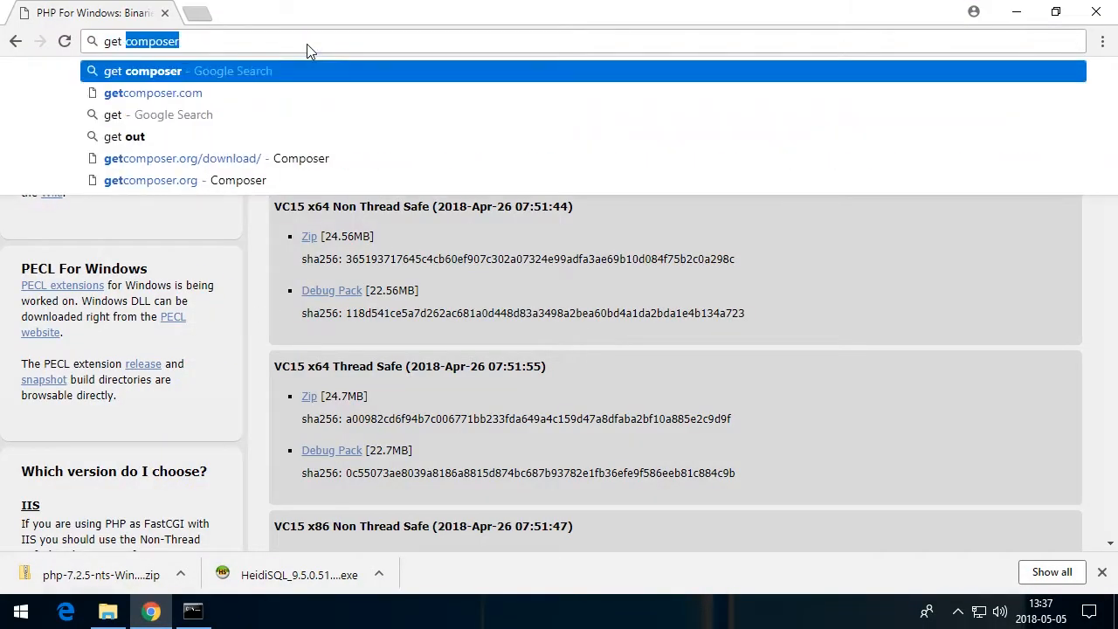
key("Return")
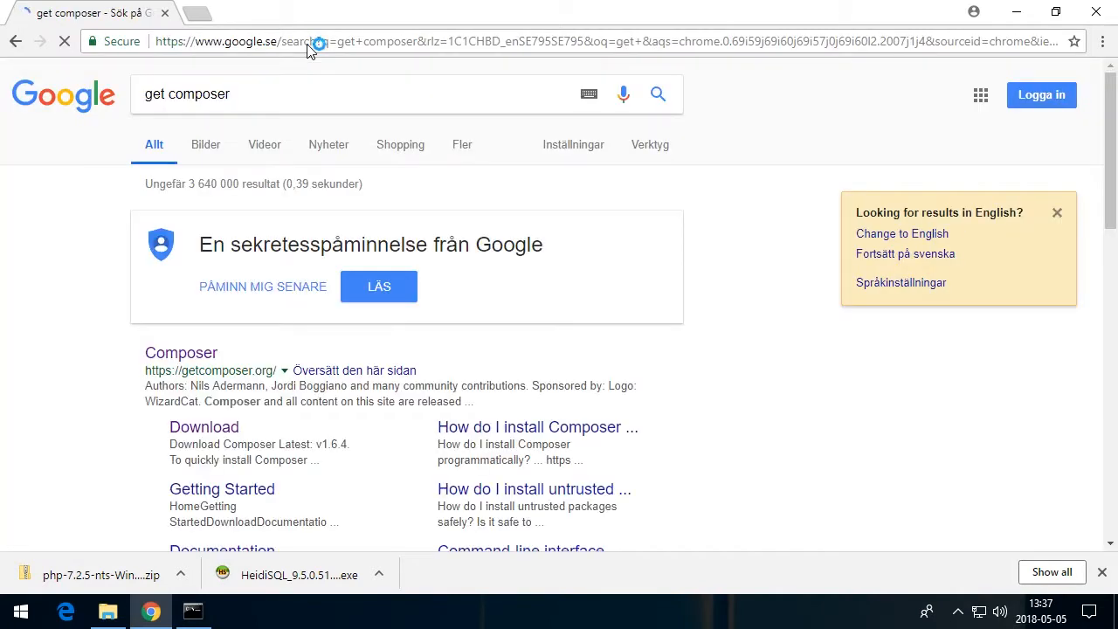
Open the getcomposer.org result and go to its Download page
left_click(200, 354)
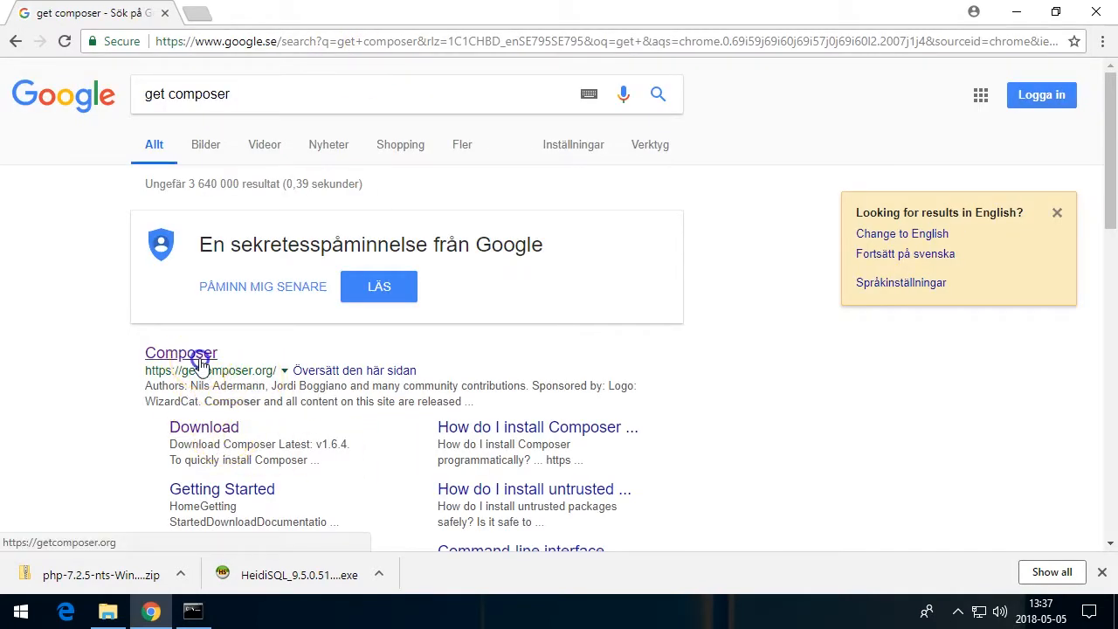
scroll(292, 392, "down", 3)
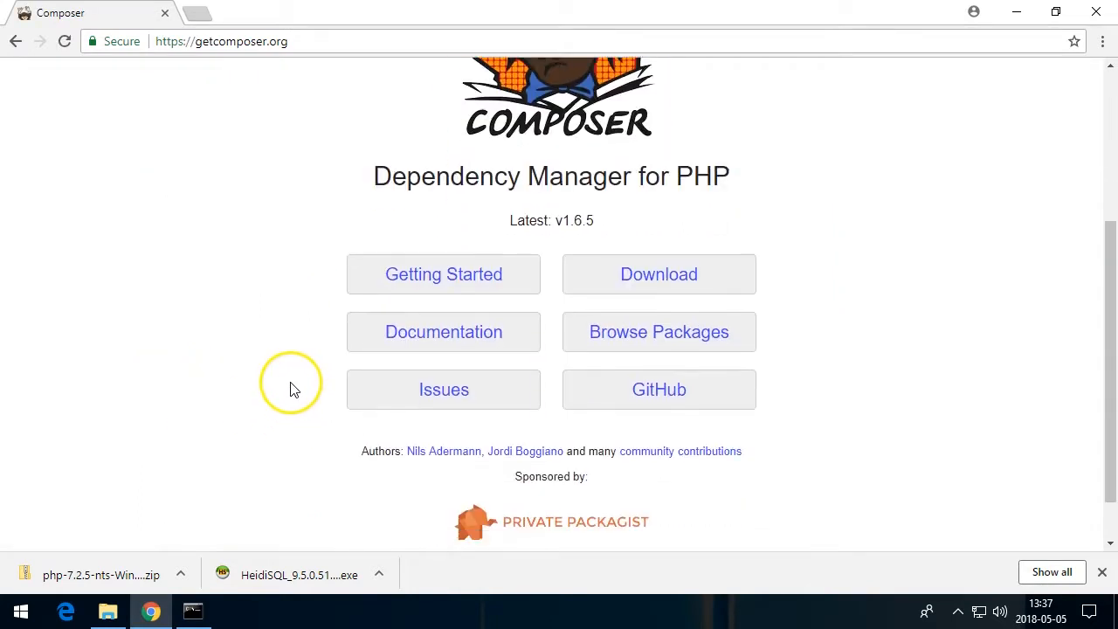
scroll(316, 360, "up", 2)
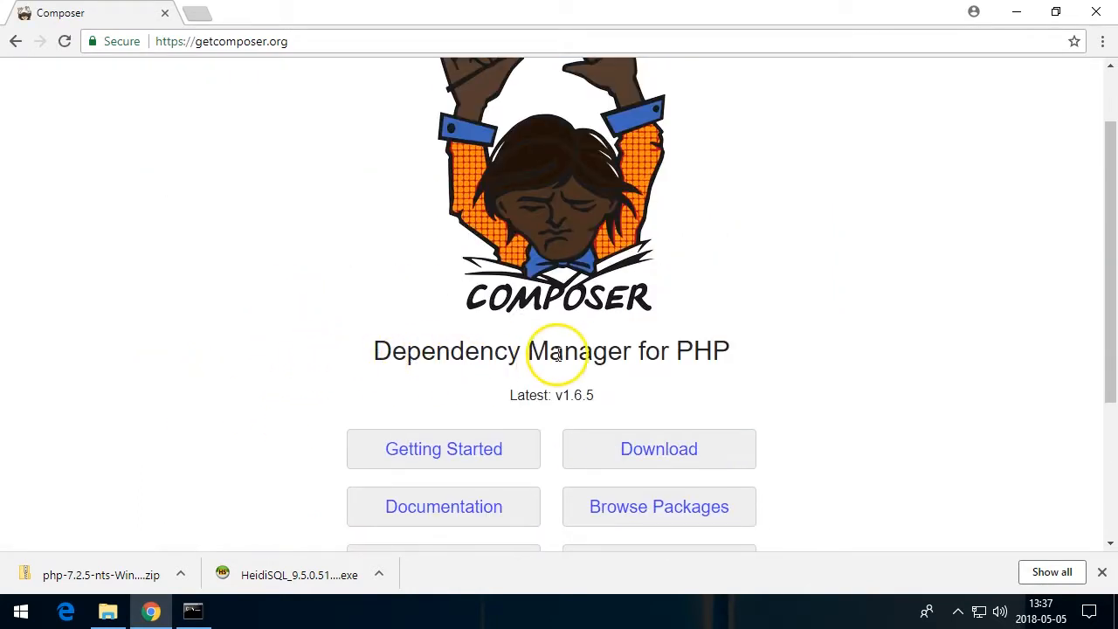
left_click(623, 458)
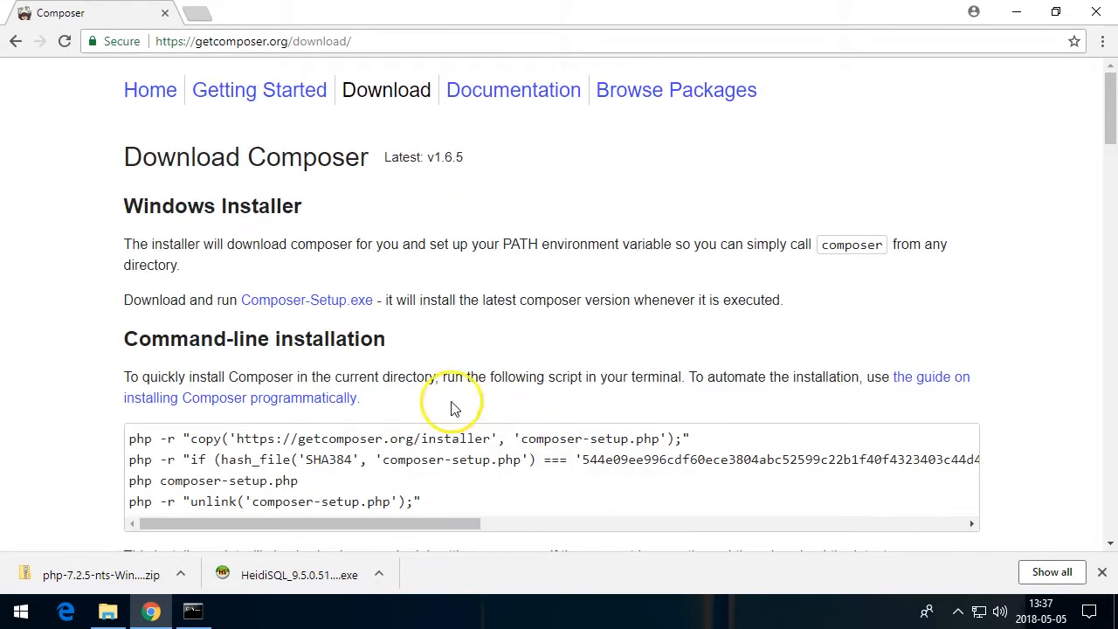
Download Composer-Setup.exe and run the downloaded installer
scroll(117, 227, "down", 1)
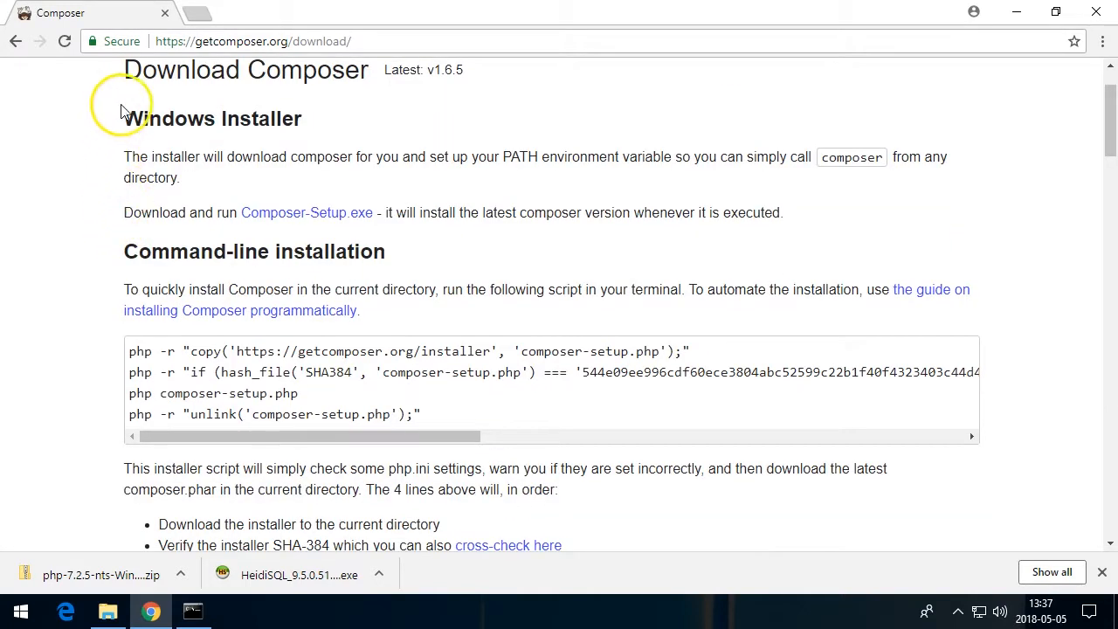
left_click(273, 217)
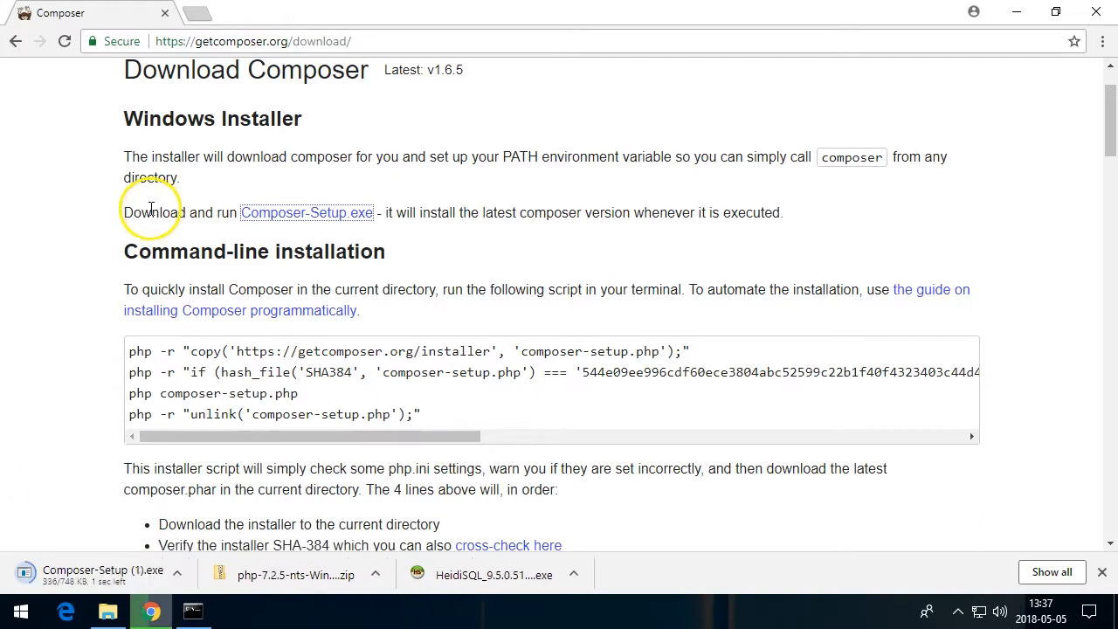
left_click(50, 579)
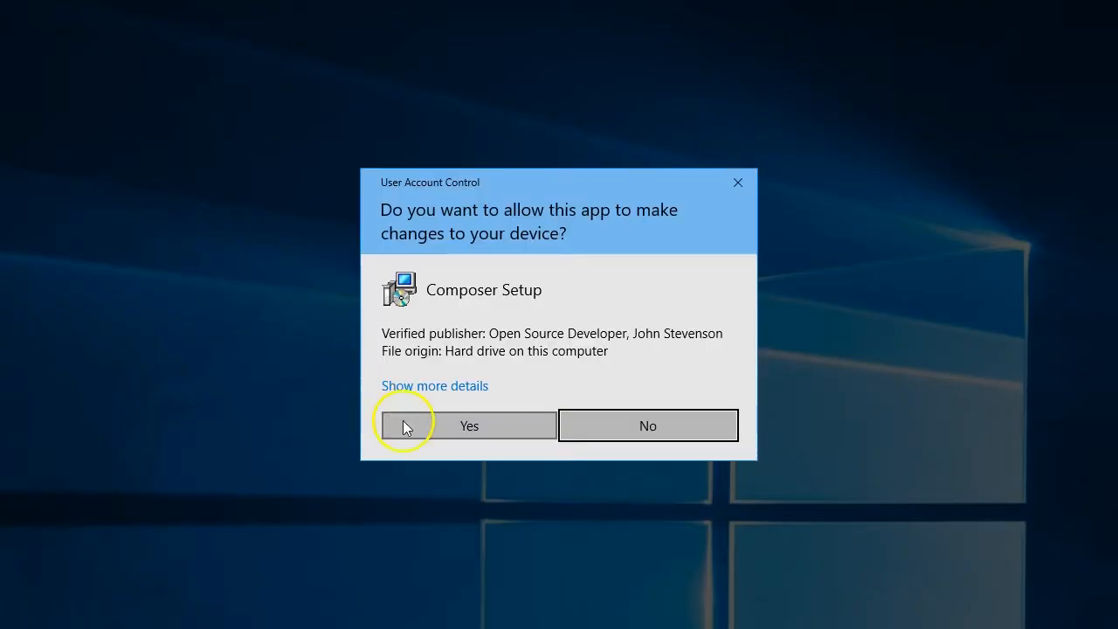
Complete the Composer Setup wizard with C:\php\php.exe as the command-line PHP, letting it update php.ini and using no proxy
left_click(403, 425)
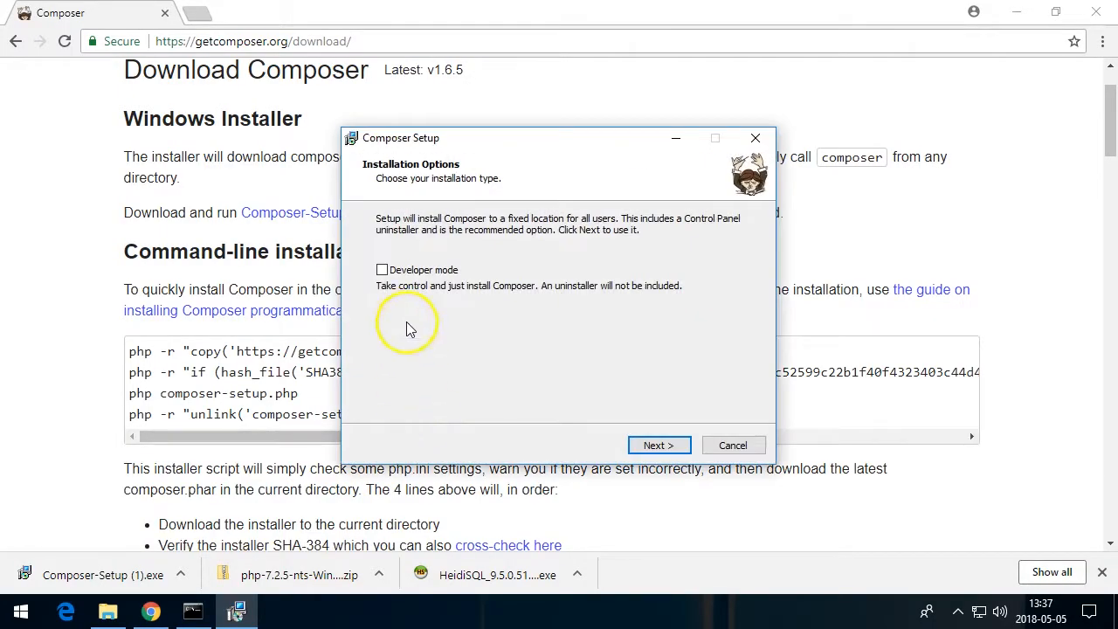
left_click(646, 445)
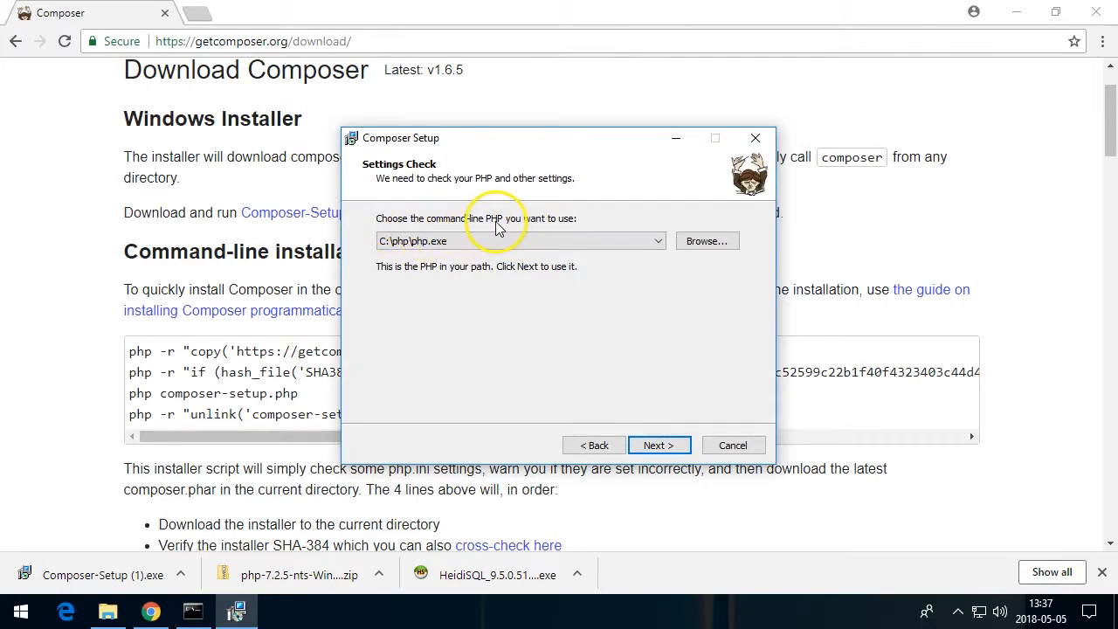
left_click(646, 445)
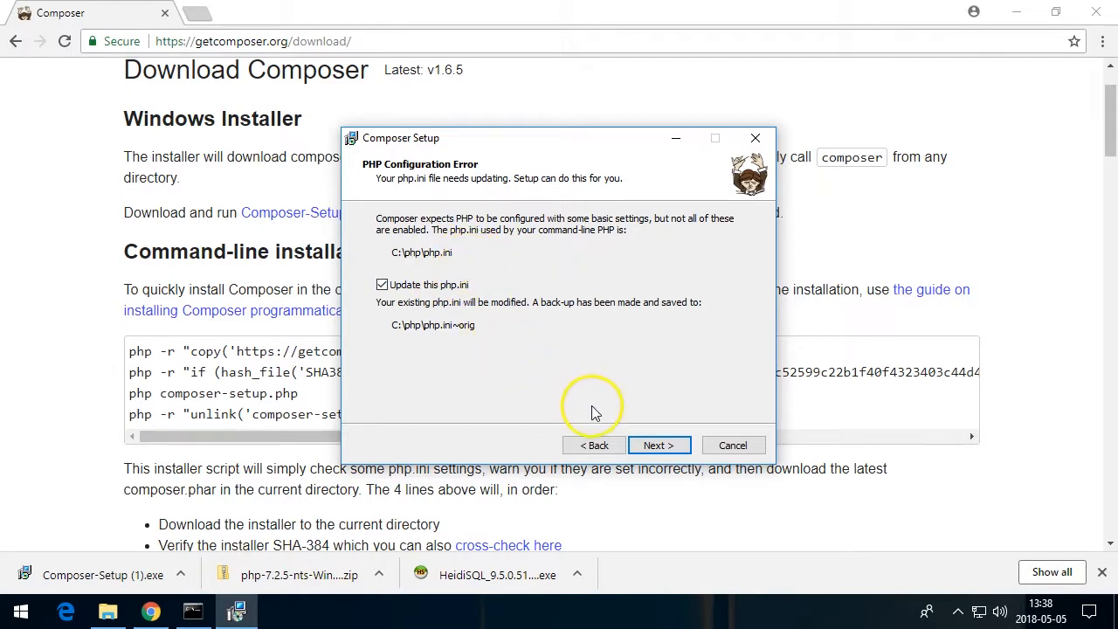
left_click(644, 449)
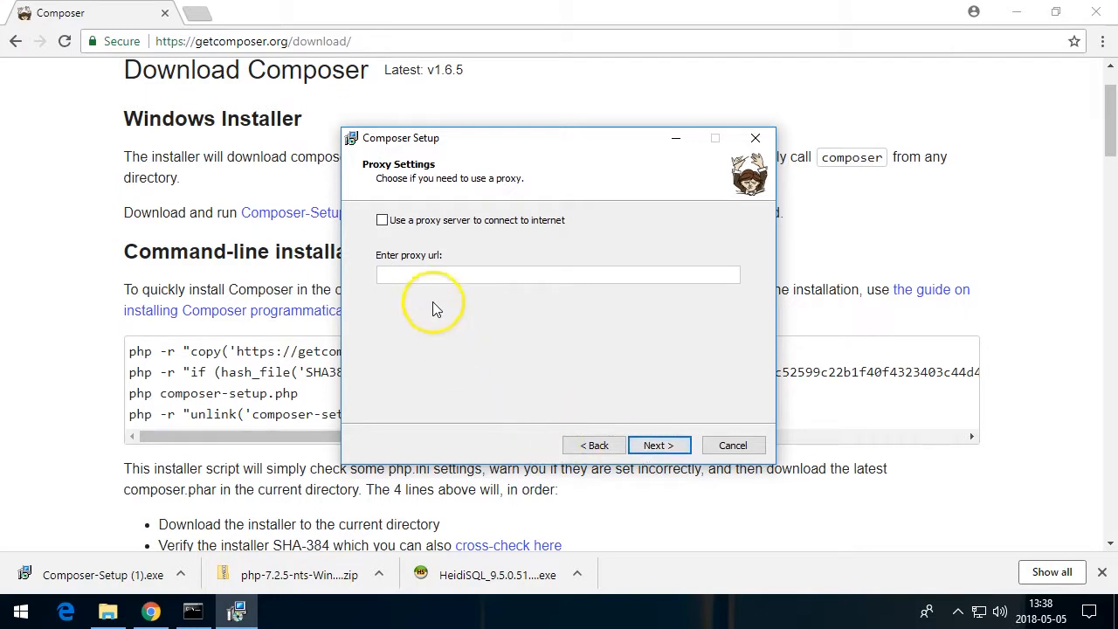
left_click(651, 448)
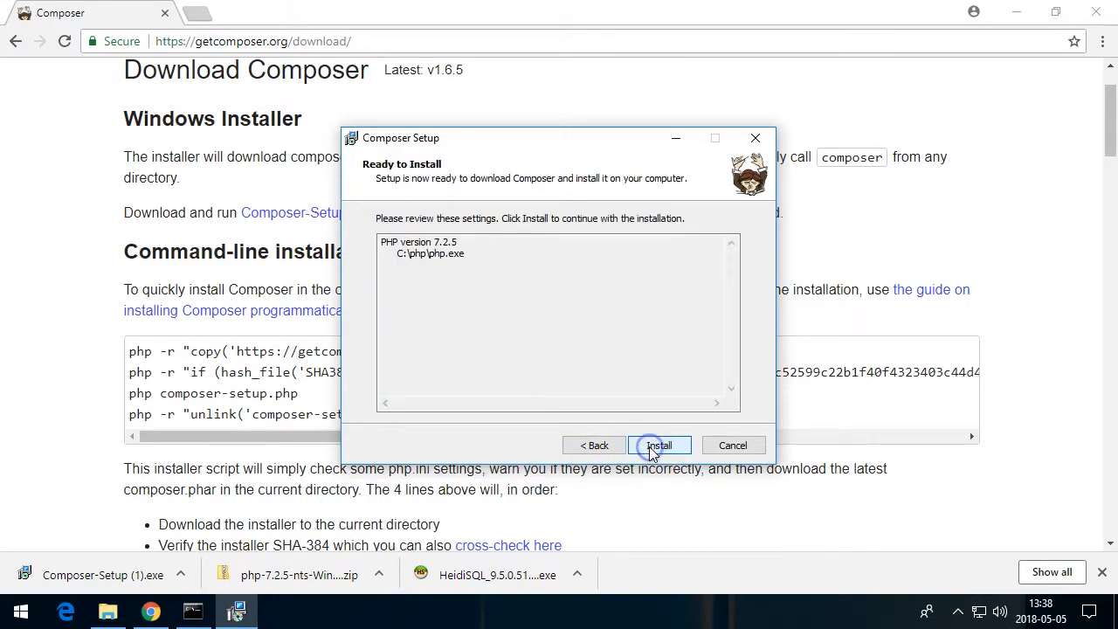
left_click(655, 448)
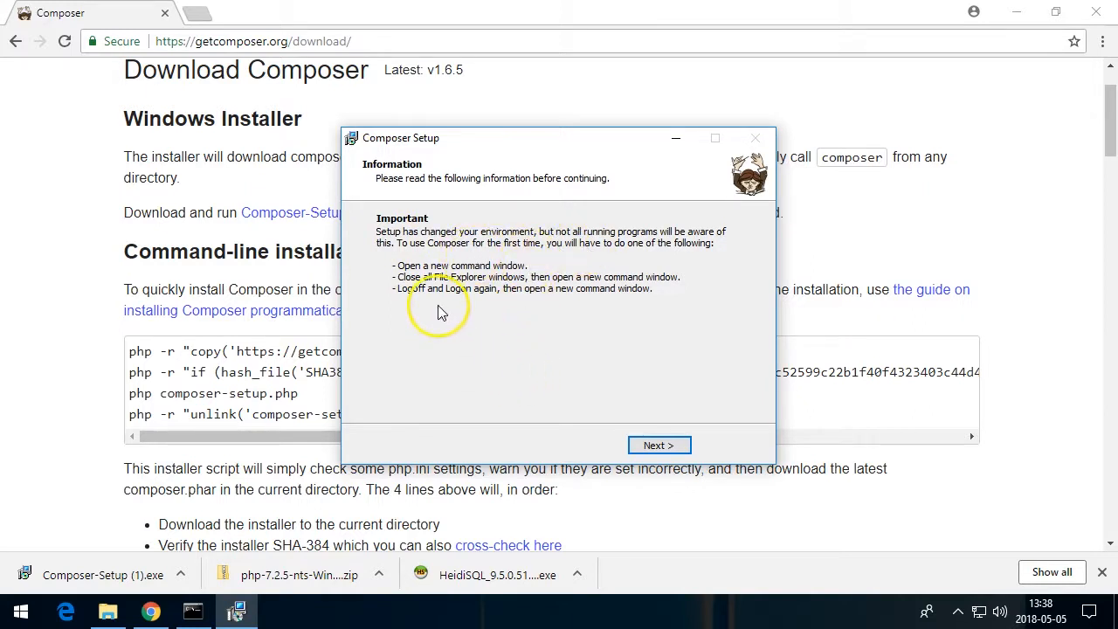
left_click(633, 445)
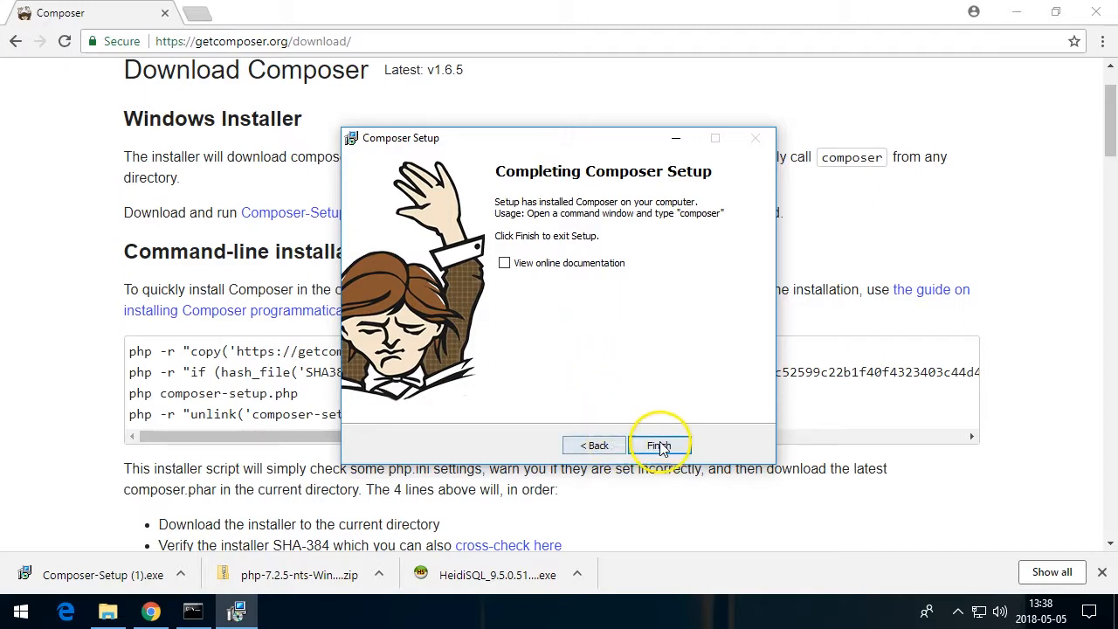
left_click(659, 446)
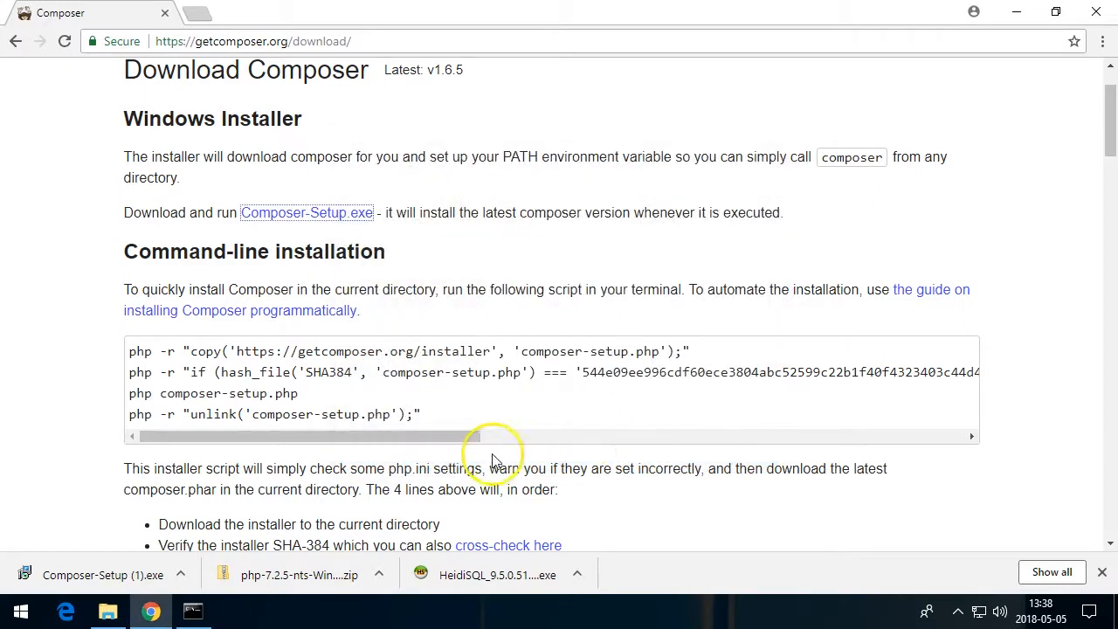
Close the old Command Prompt window and open a fresh Command Prompt from the Start menu search for cmd
left_click(192, 609)
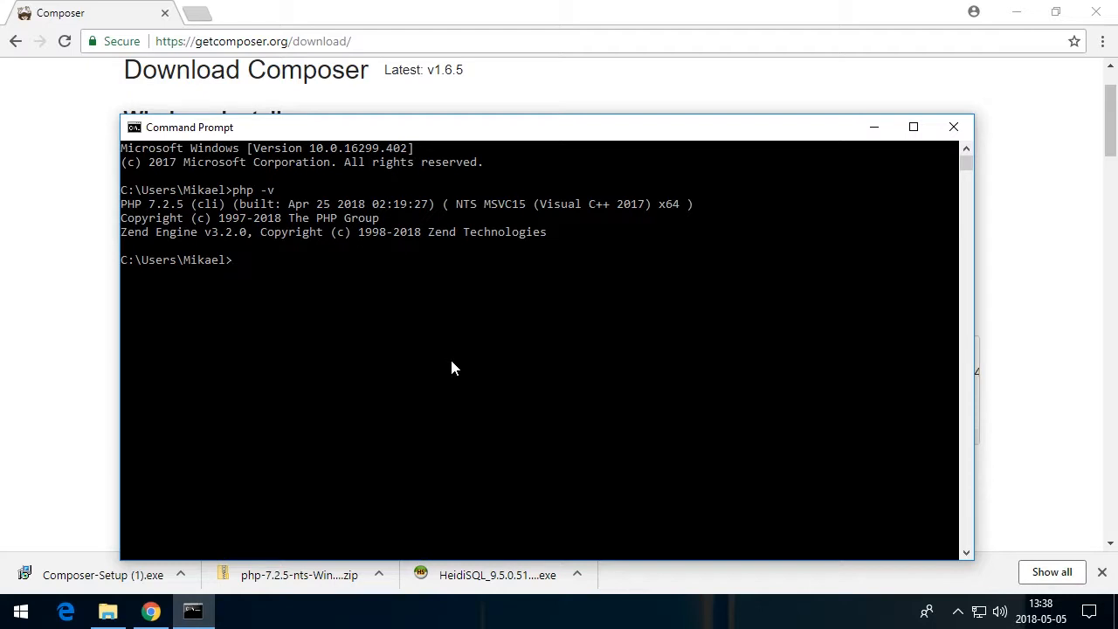
left_click(954, 129)
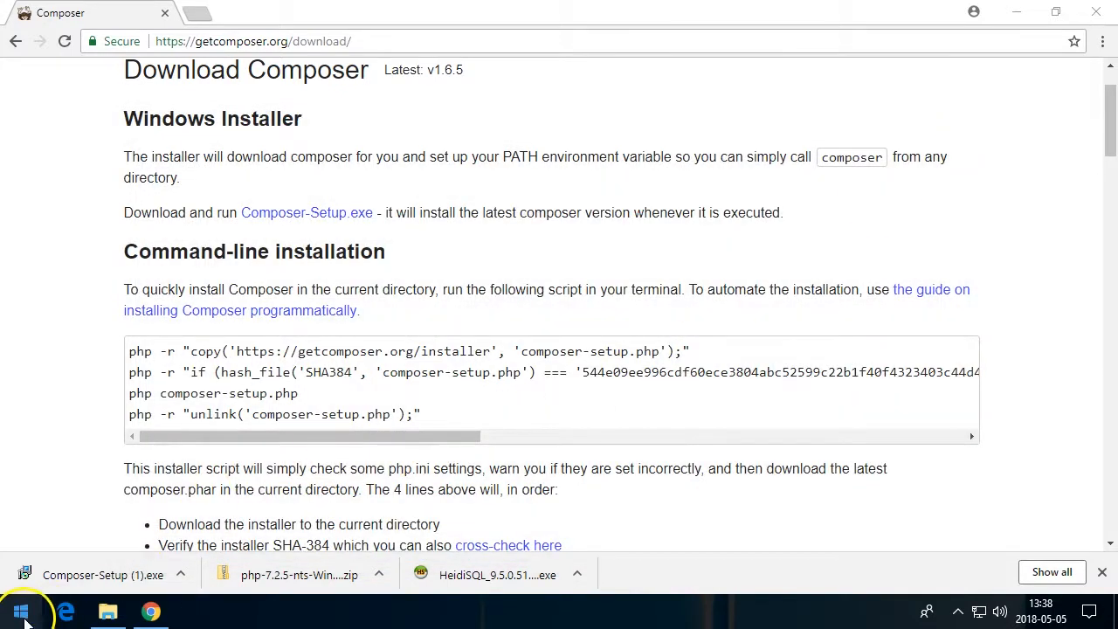
left_click(20, 611)
type("cmd")
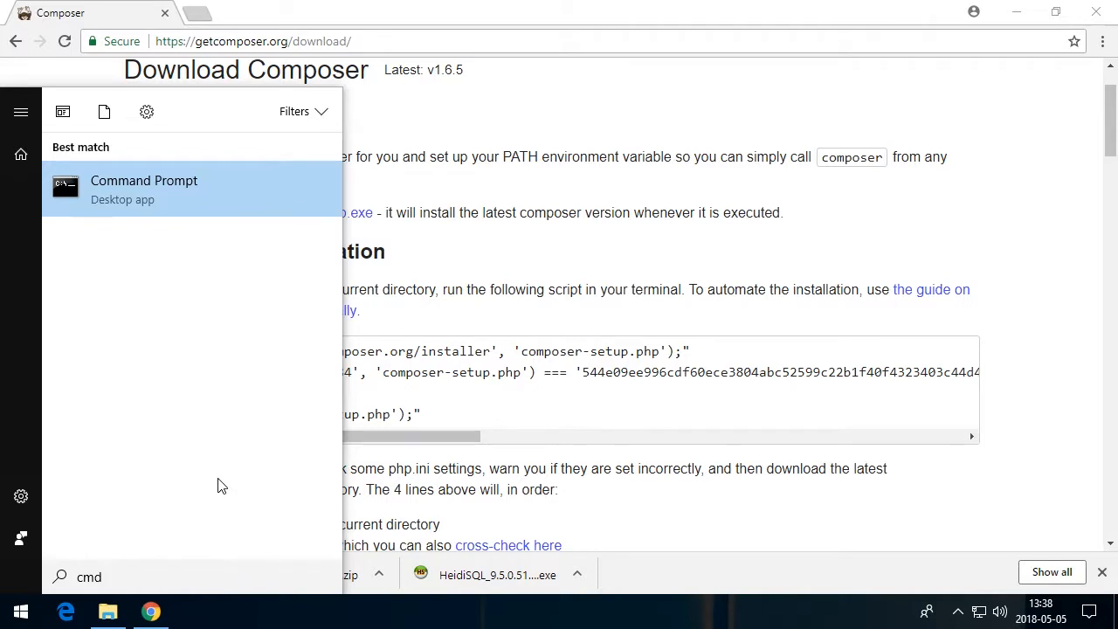
key("Return")
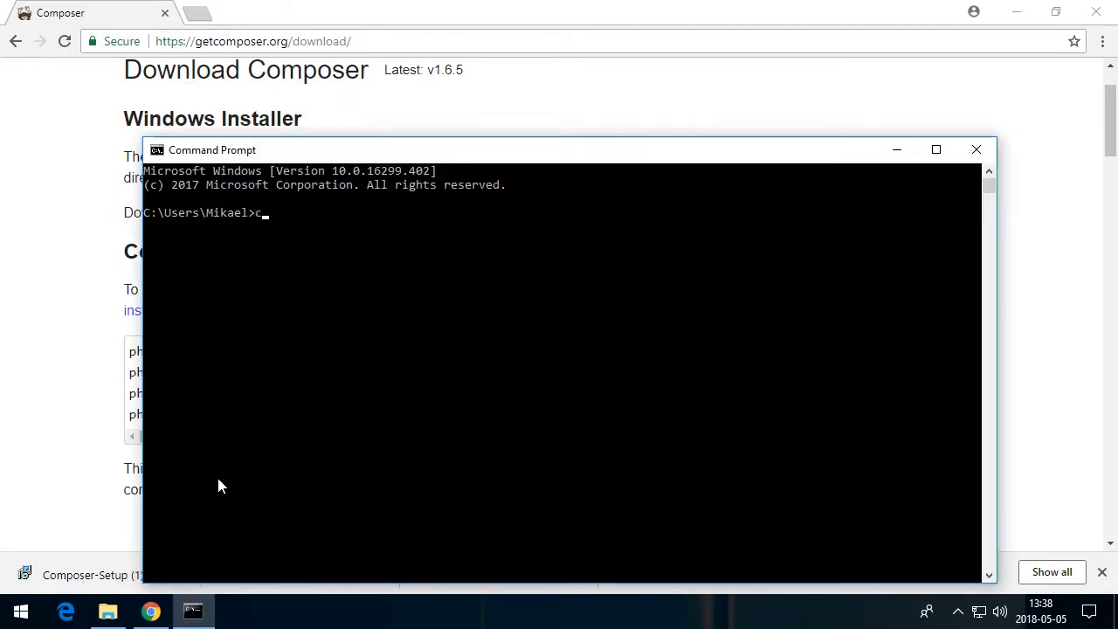
Run composer in the new Command Prompt and scroll through its list of available commands
key("Return")
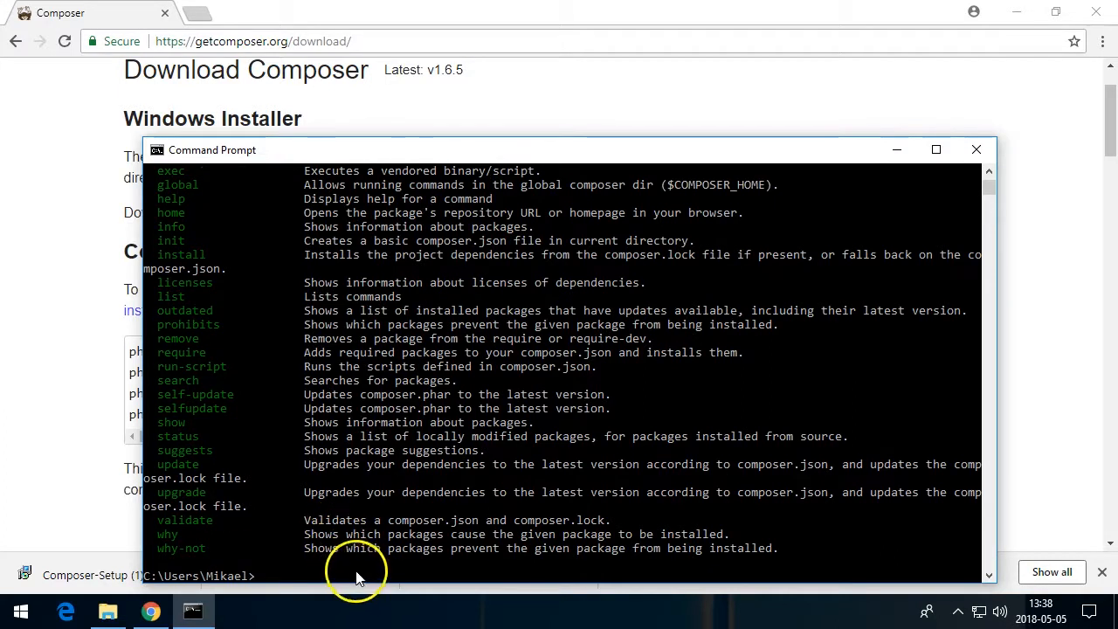
scroll(485, 419, "up", 3)
scroll(489, 415, "up", 2)
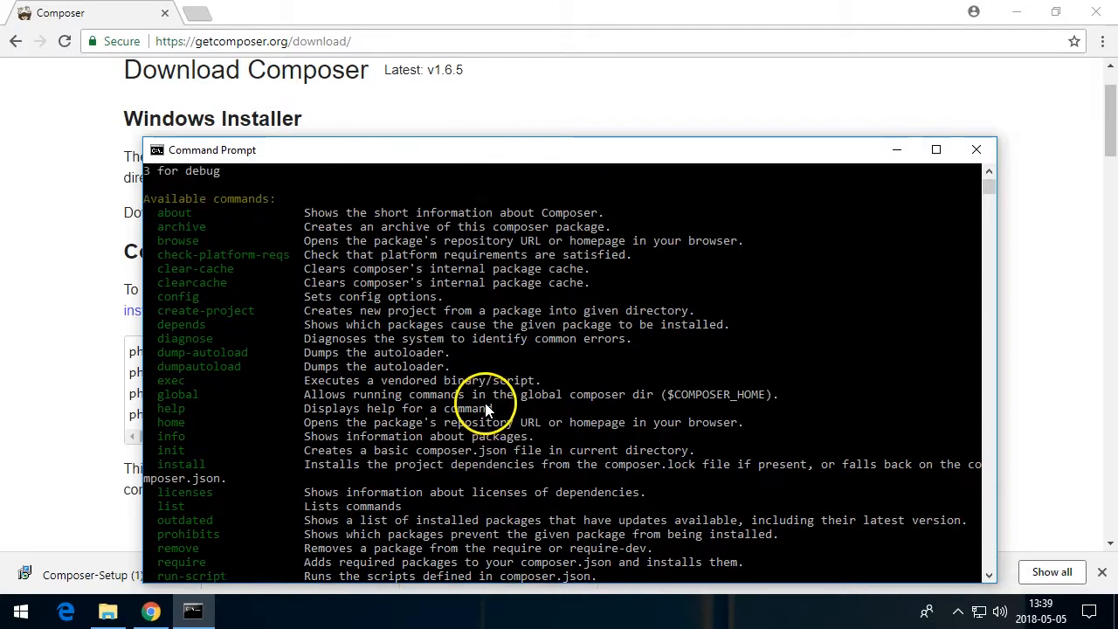
scroll(489, 402, "down", 5)
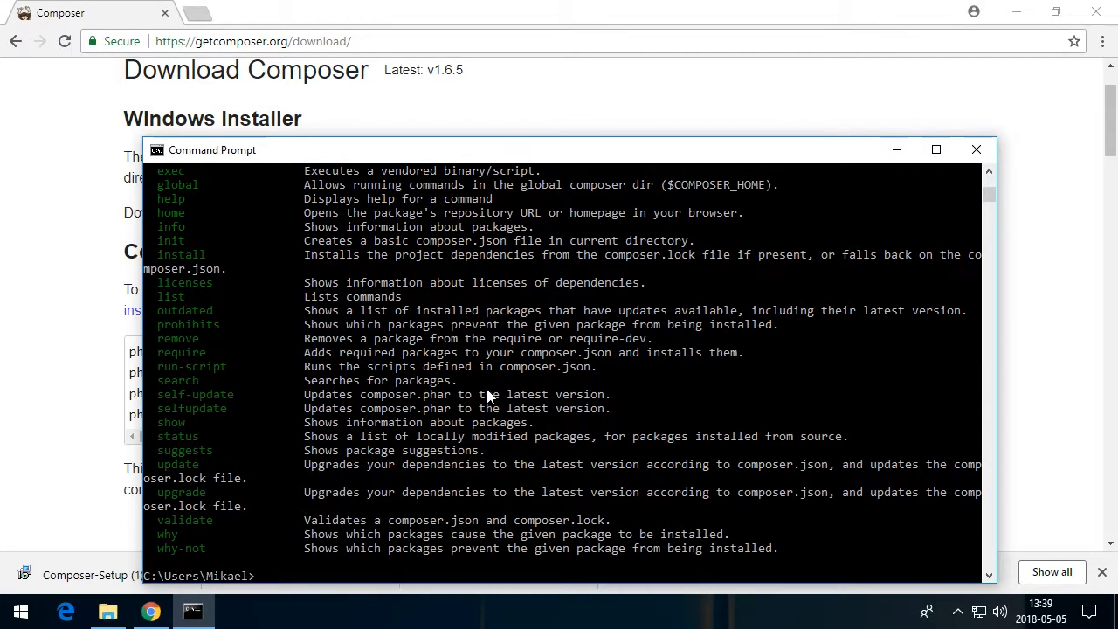